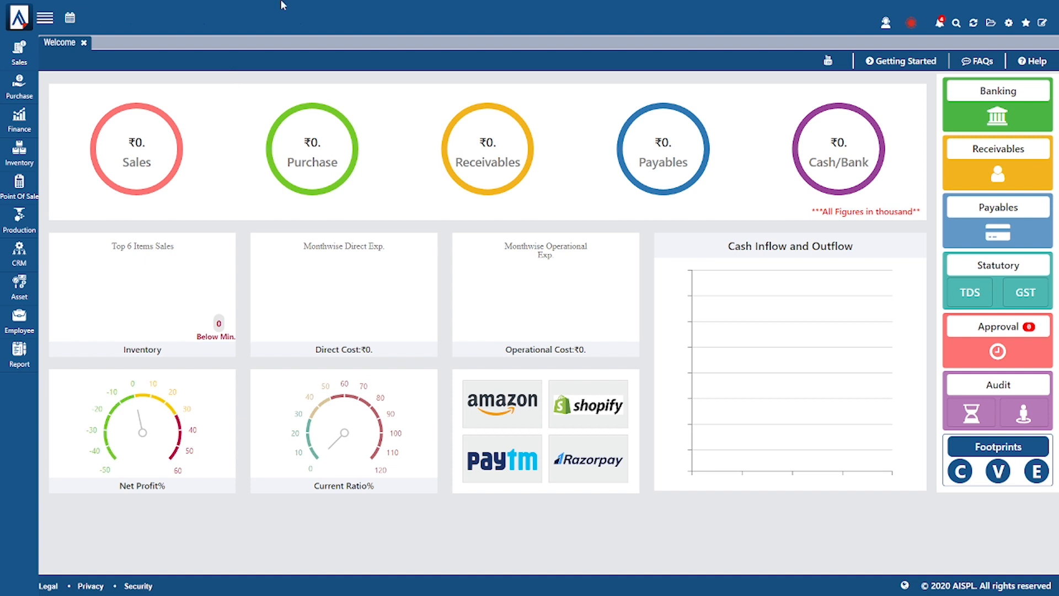
- Go to Employee Master from the Employee sidebar menu and start a new employee record
{"action": "left_click", "coordinate": [21, 319]}
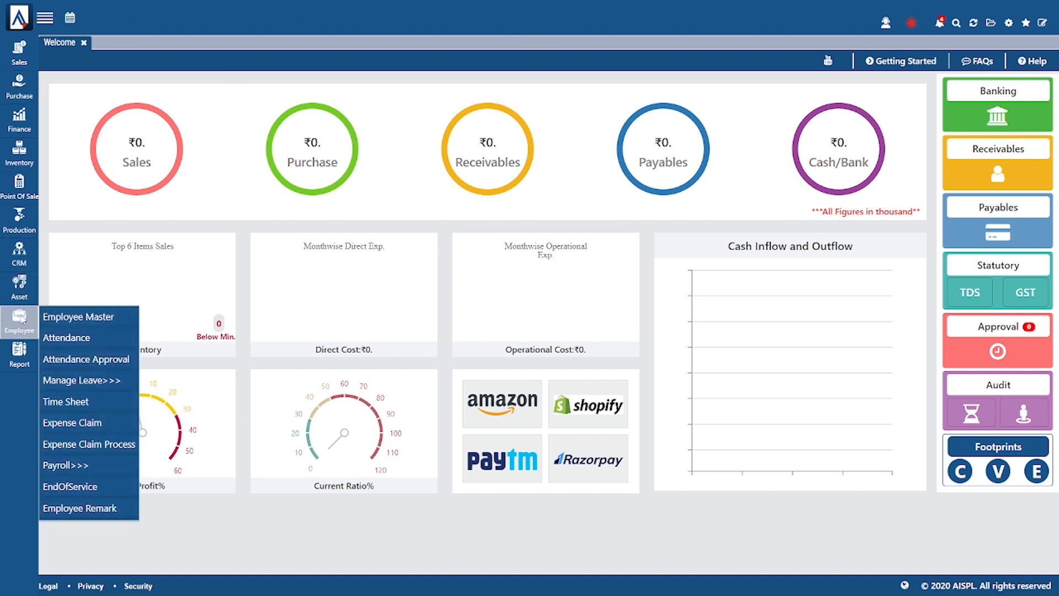
{"action": "left_click", "coordinate": [83, 320]}
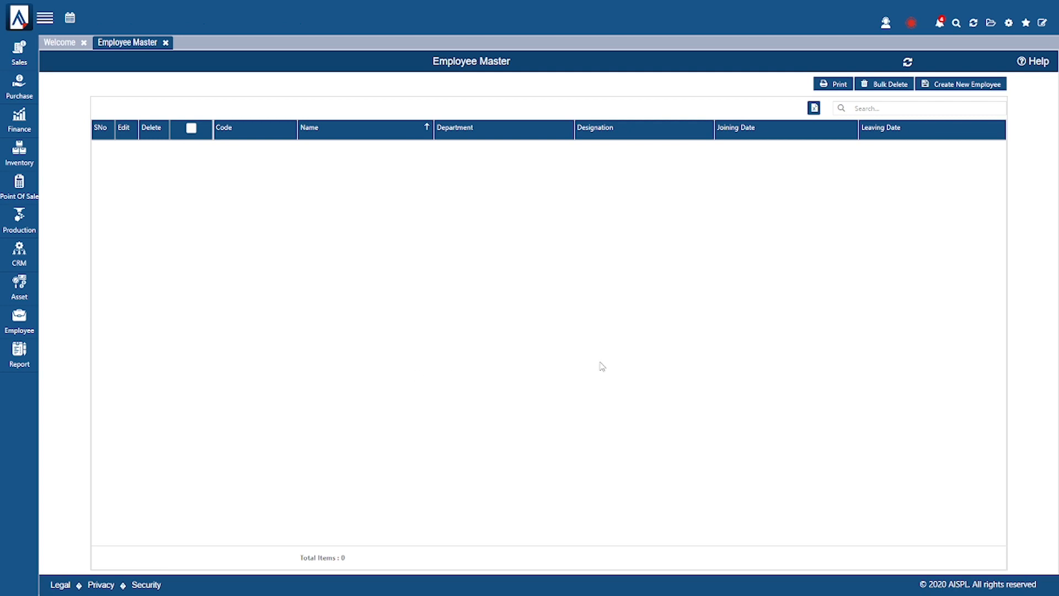
{"action": "left_click", "coordinate": [980, 88]}
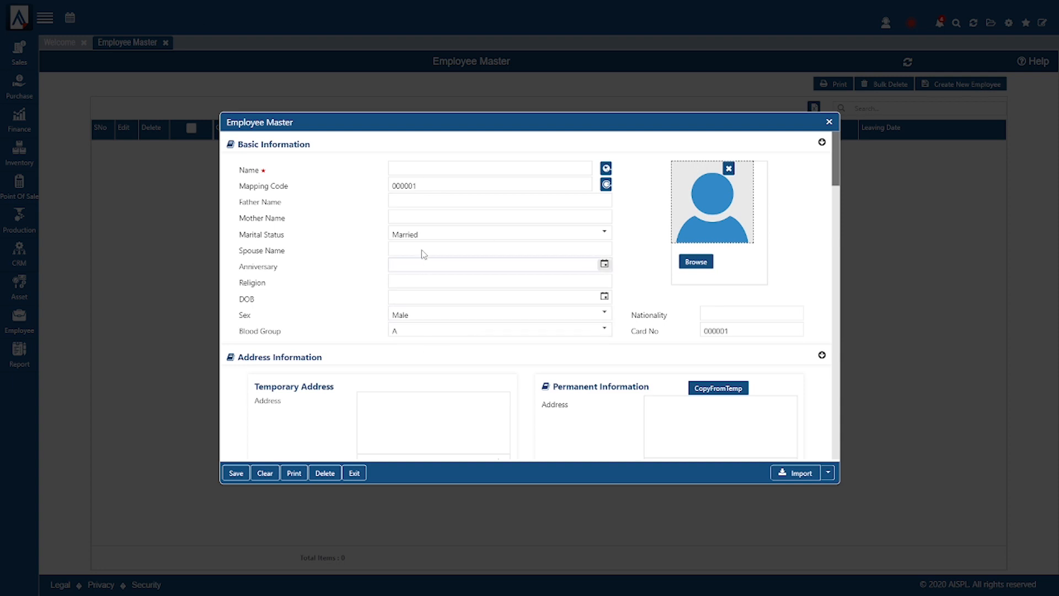
- Enter the employee's first name in the Name field, leaving Father Name, Mother Name and Card No unchanged
{"action": "left_click", "coordinate": [475, 169]}
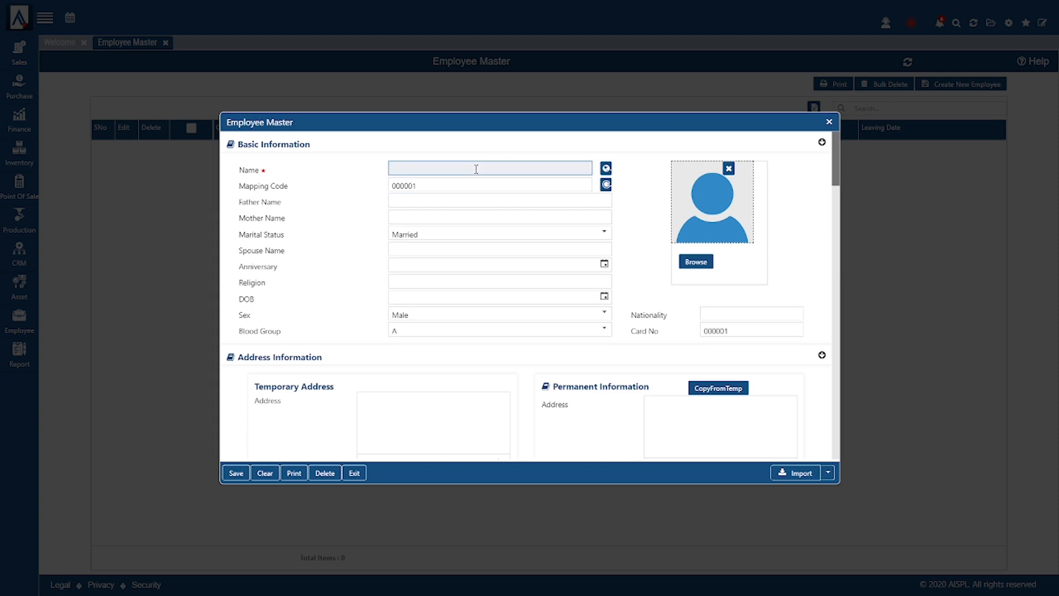
{"action": "type", "text": "Aakash"}
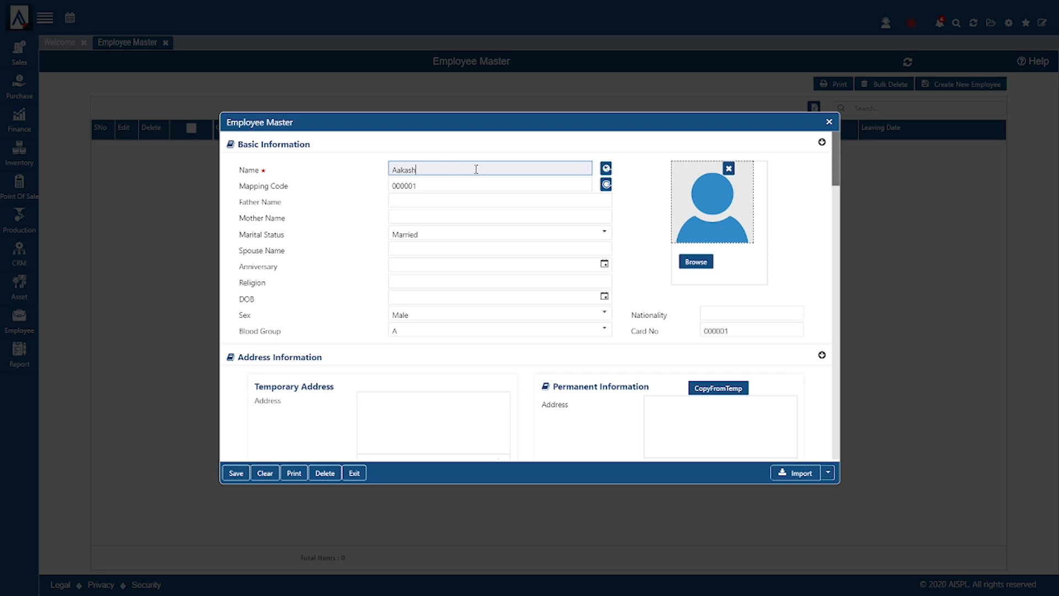
{"action": "left_click", "coordinate": [469, 205]}
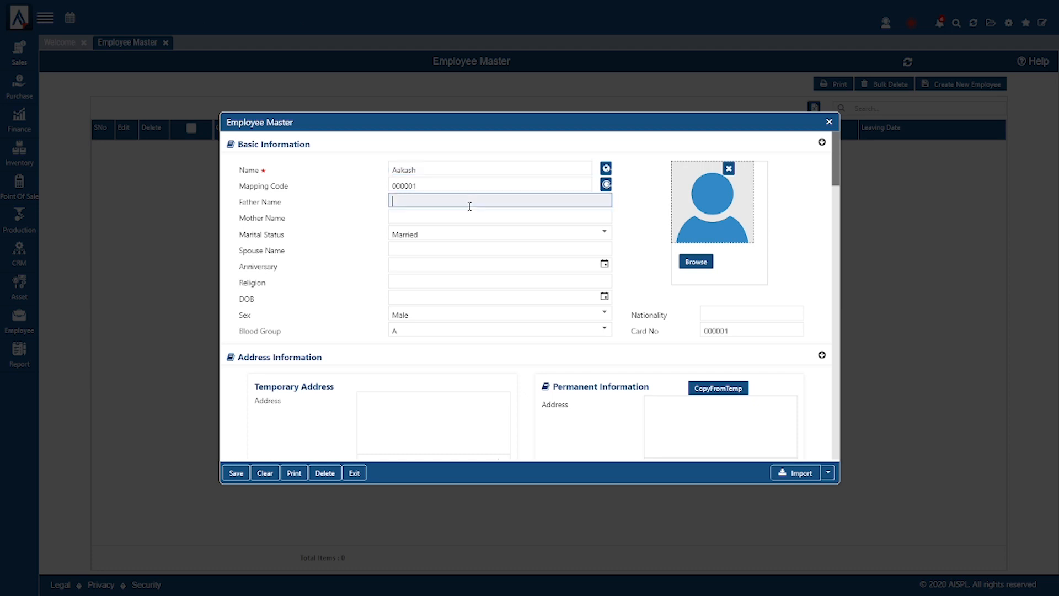
{"action": "left_click", "coordinate": [472, 218]}
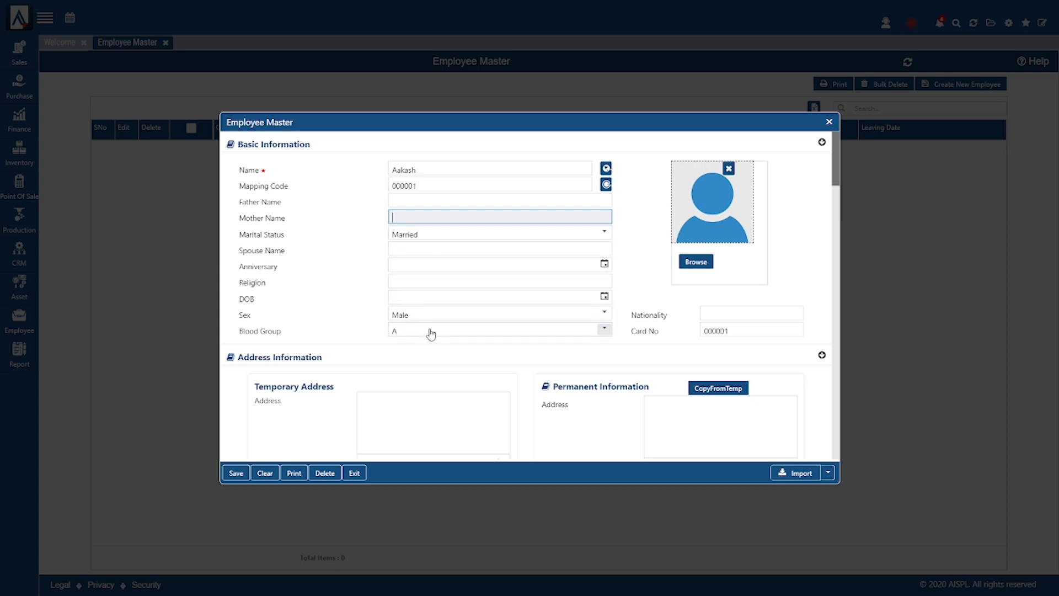
{"action": "left_click", "coordinate": [738, 333]}
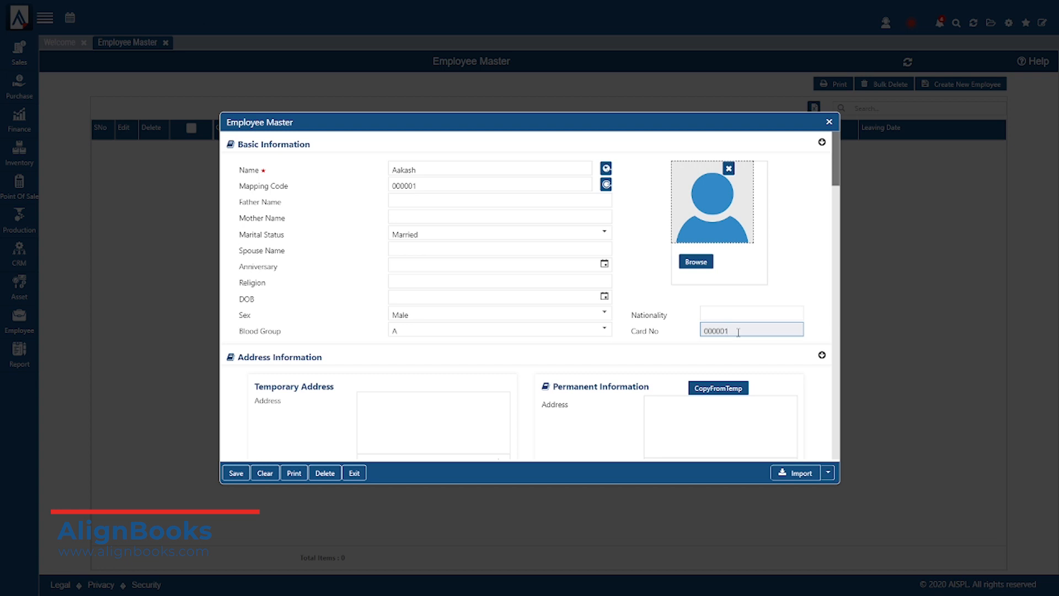
- Fill the permanent address from the temporary address with CopyFromTemp, then move down to Official Information
{"action": "scroll", "coordinate": [513, 333], "scroll_direction": "down", "scroll_amount": 1}
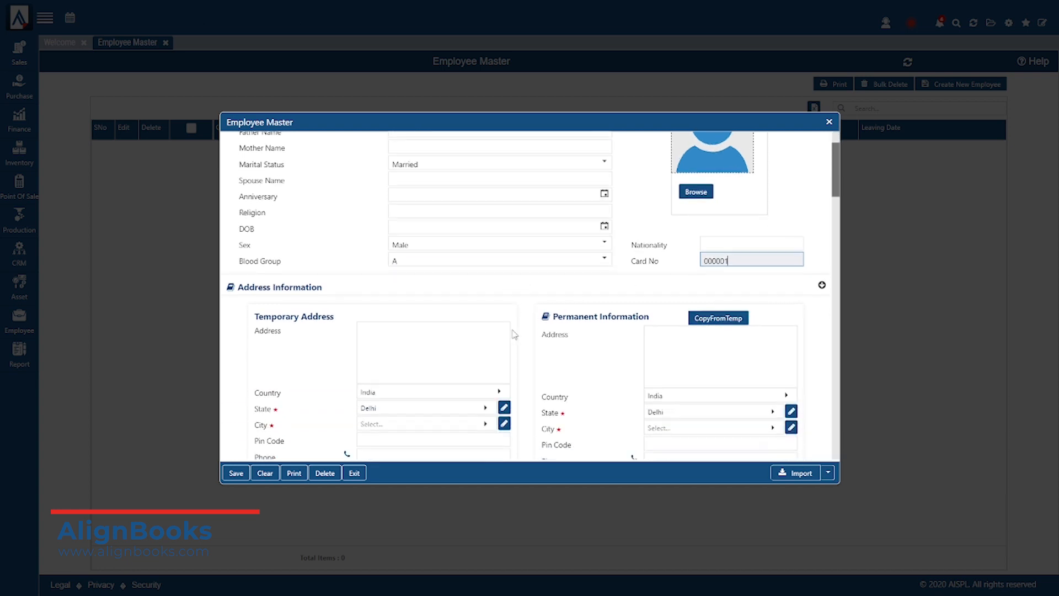
{"action": "scroll", "coordinate": [513, 333], "scroll_direction": "down", "scroll_amount": 1}
{"action": "scroll", "coordinate": [513, 333], "scroll_direction": "down", "scroll_amount": 1}
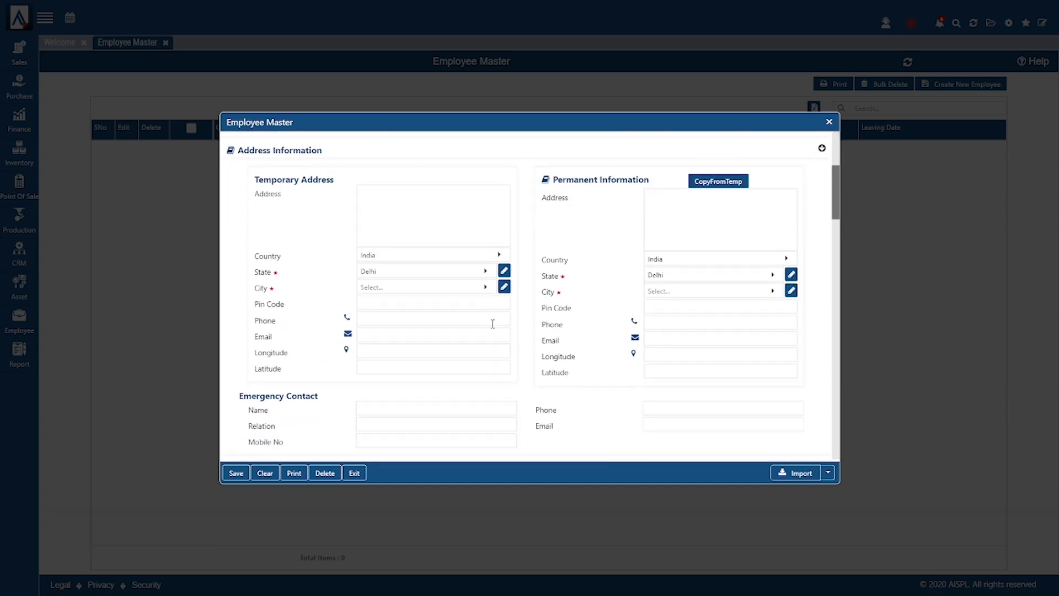
{"action": "left_click", "coordinate": [451, 221]}
{"action": "left_click", "coordinate": [664, 221]}
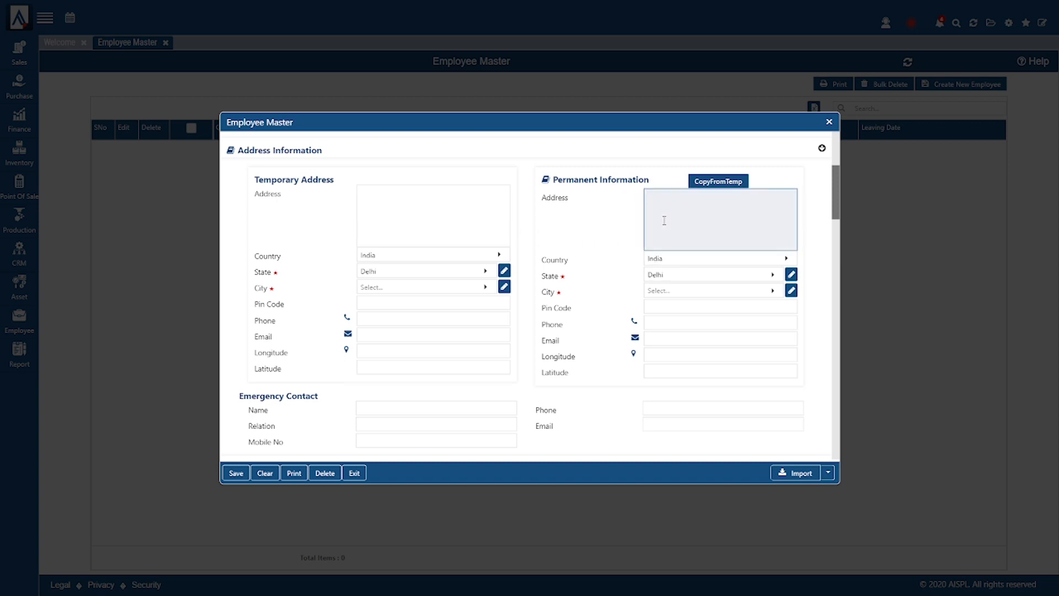
{"action": "left_click", "coordinate": [724, 184]}
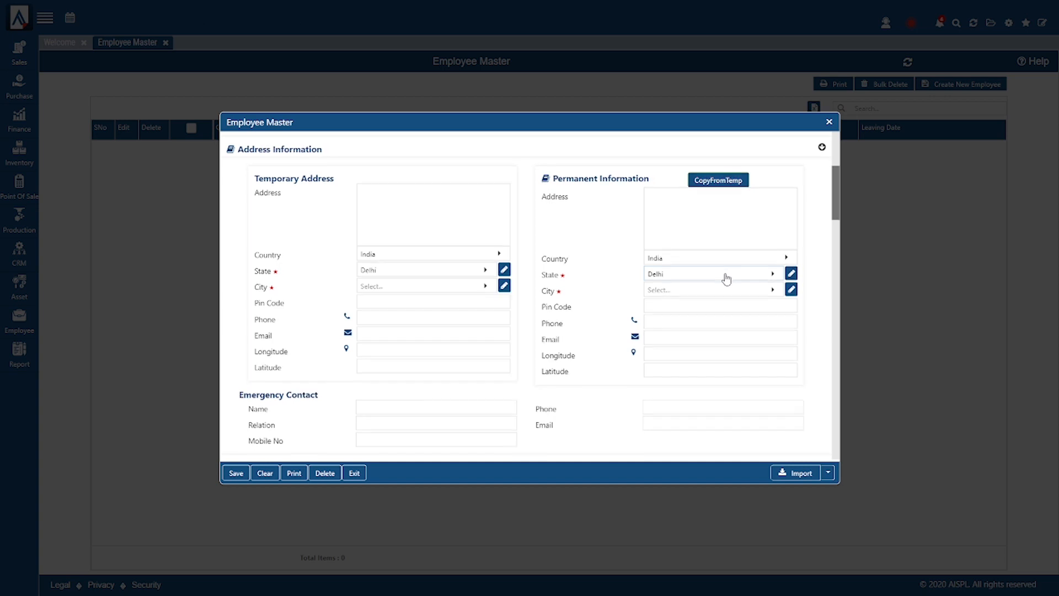
{"action": "scroll", "coordinate": [726, 276], "scroll_direction": "down", "scroll_amount": 1}
{"action": "scroll", "coordinate": [726, 273], "scroll_direction": "down", "scroll_amount": 2}
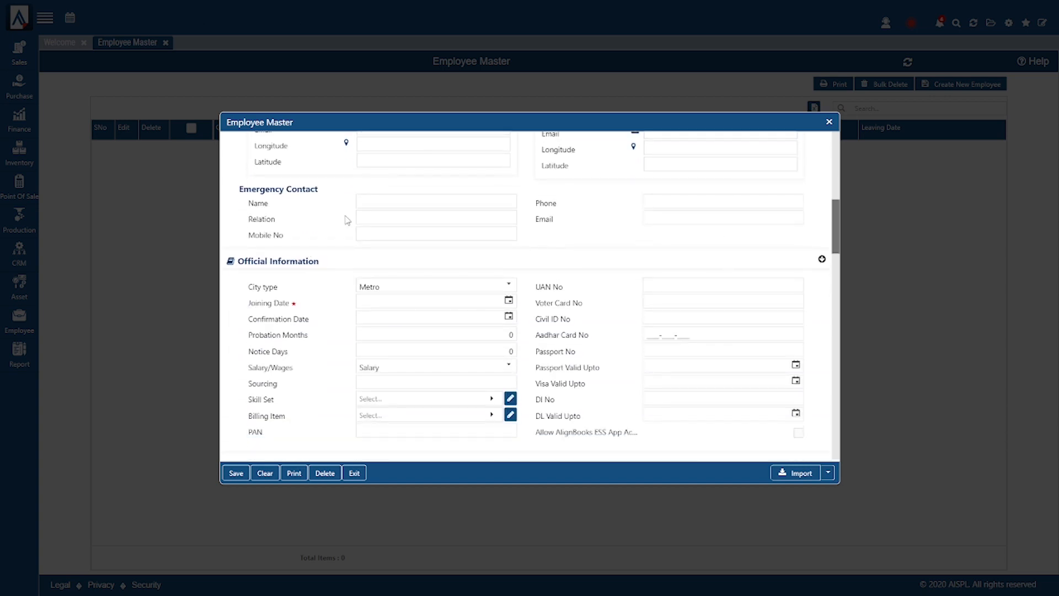
- Confirm City type as Metro and delete the default 0 from Probation Months
{"action": "left_click", "coordinate": [427, 203]}
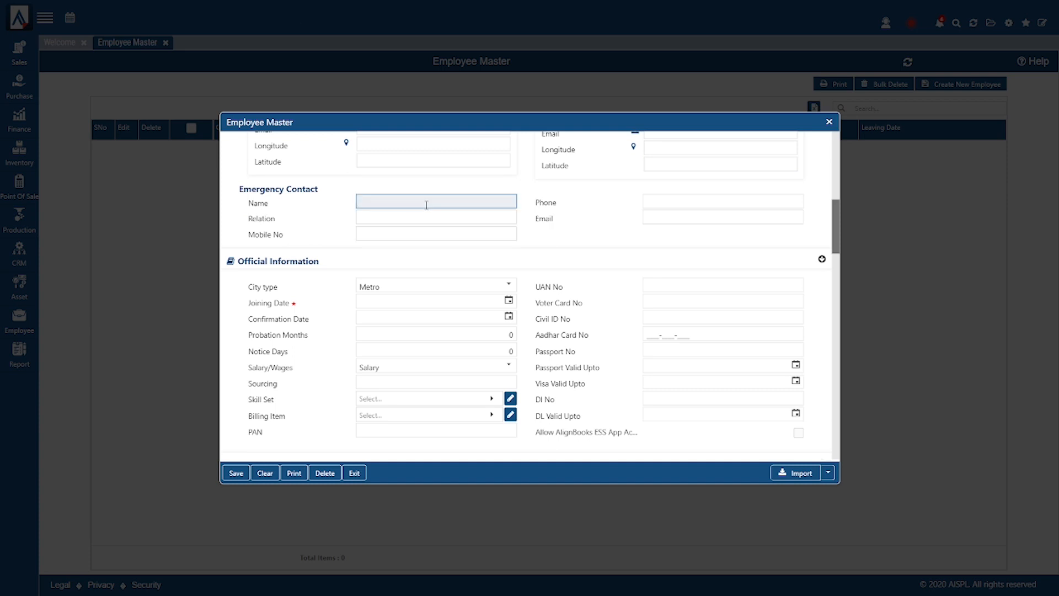
{"action": "scroll", "coordinate": [427, 205], "scroll_direction": "down", "scroll_amount": 1}
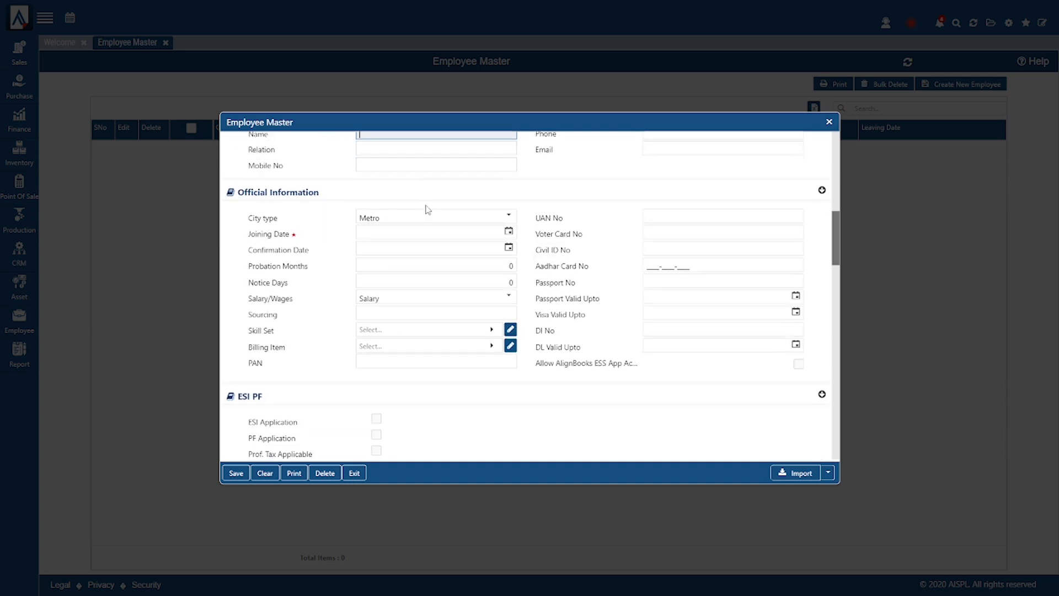
{"action": "scroll", "coordinate": [426, 209], "scroll_direction": "down", "scroll_amount": 1}
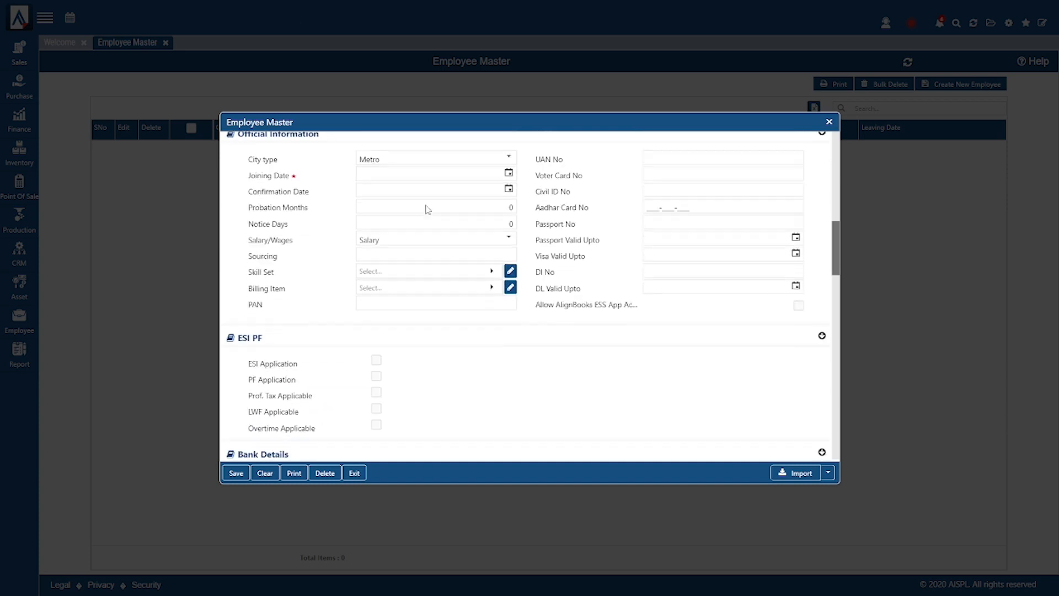
{"action": "scroll", "coordinate": [424, 205], "scroll_direction": "up", "scroll_amount": 1}
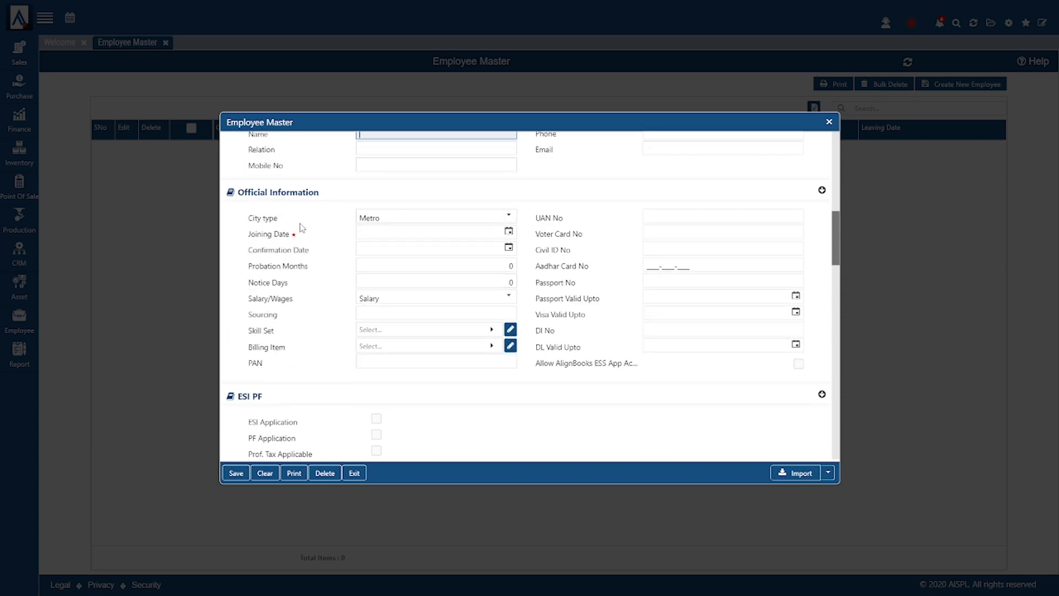
{"action": "left_click", "coordinate": [384, 219]}
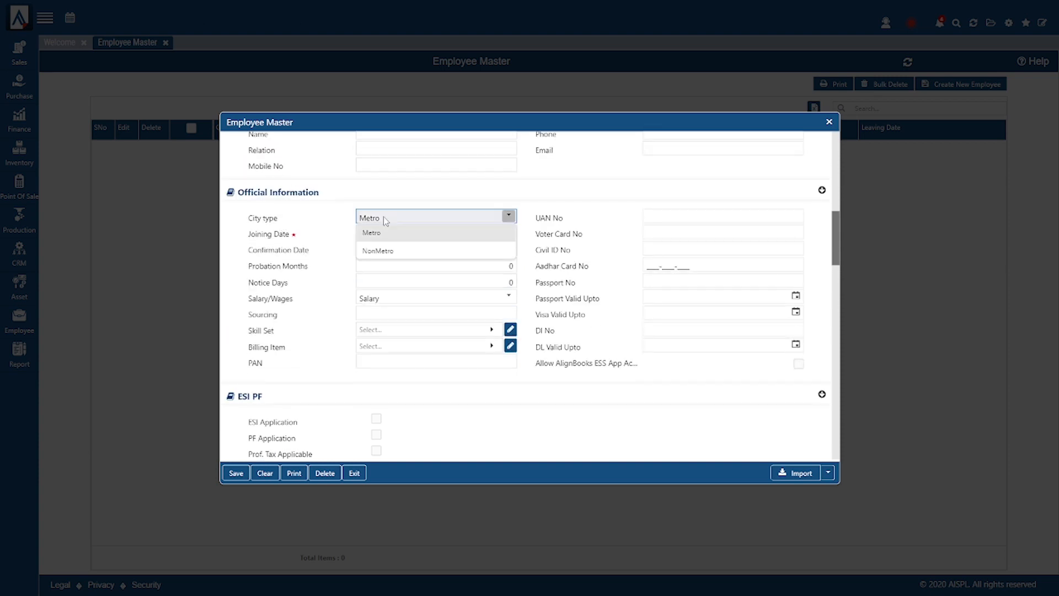
{"action": "left_click", "coordinate": [381, 232]}
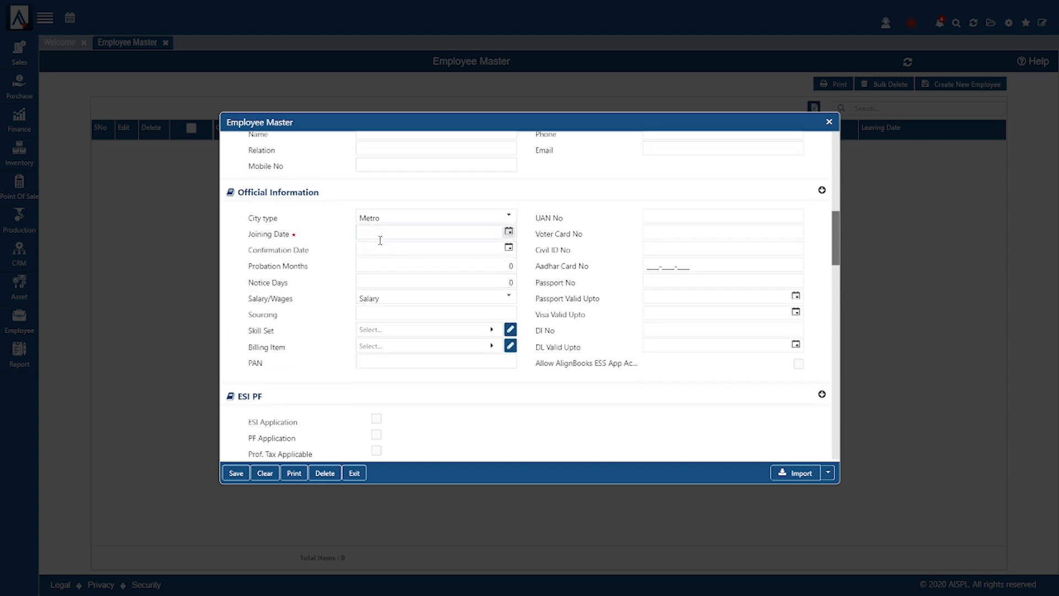
{"action": "left_click", "coordinate": [420, 249]}
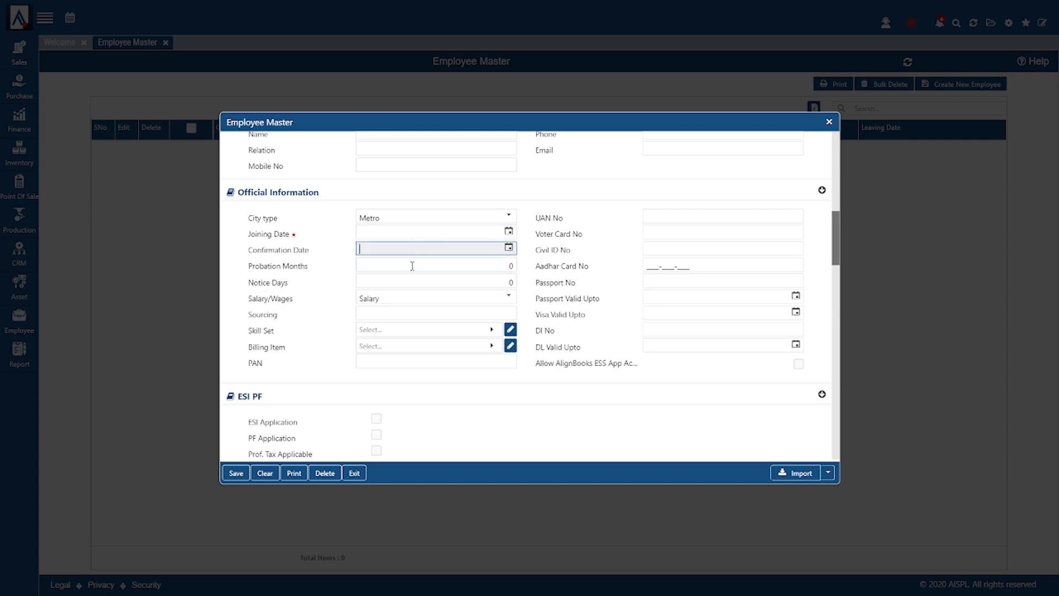
{"action": "left_click", "coordinate": [413, 267]}
{"action": "key", "text": "BackSpace"}
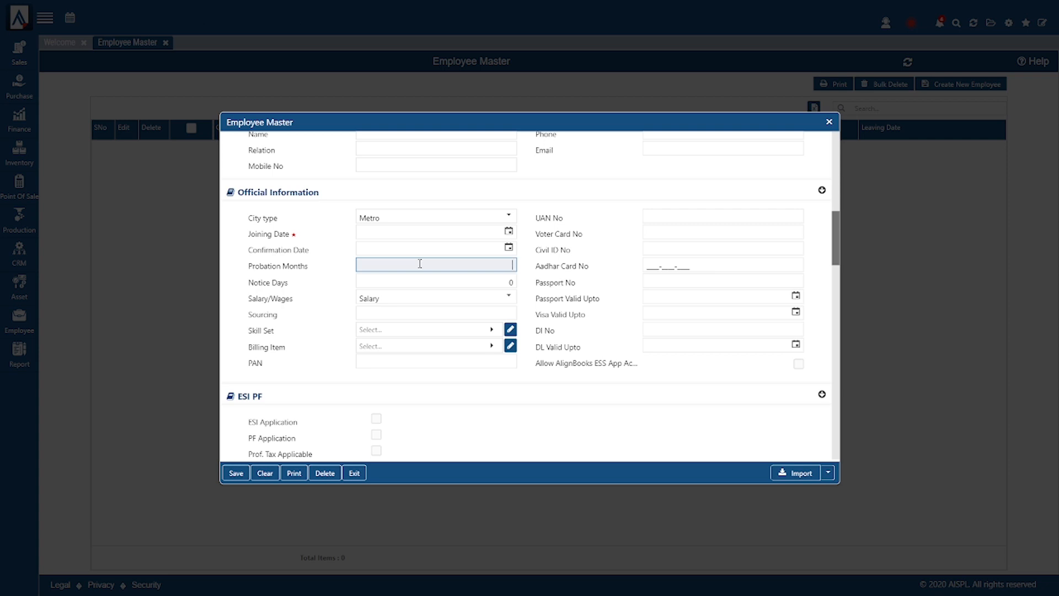
{"action": "left_click", "coordinate": [509, 231]}
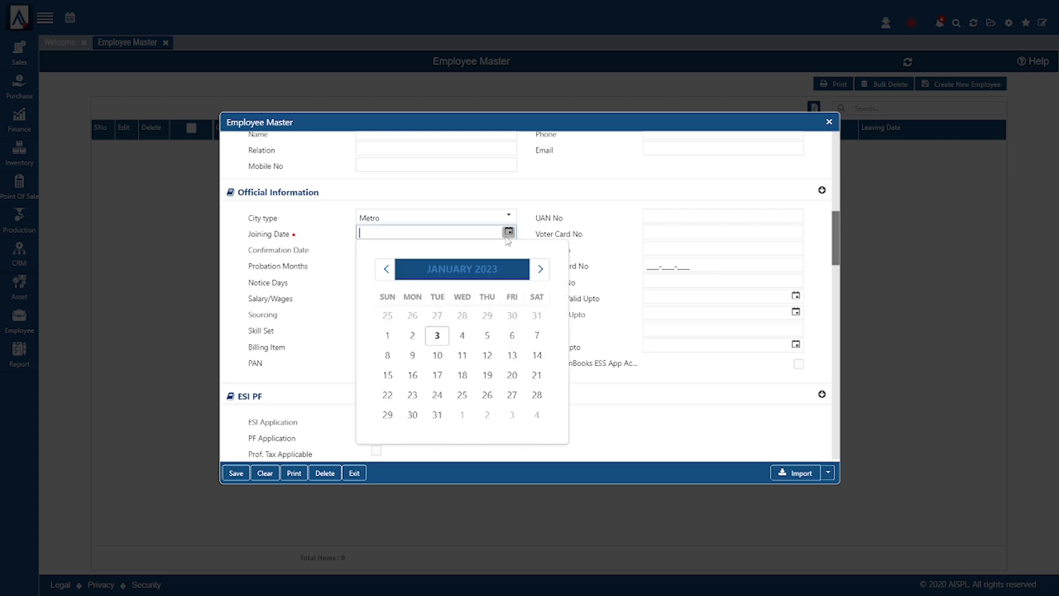
{"action": "left_click", "coordinate": [437, 335]}
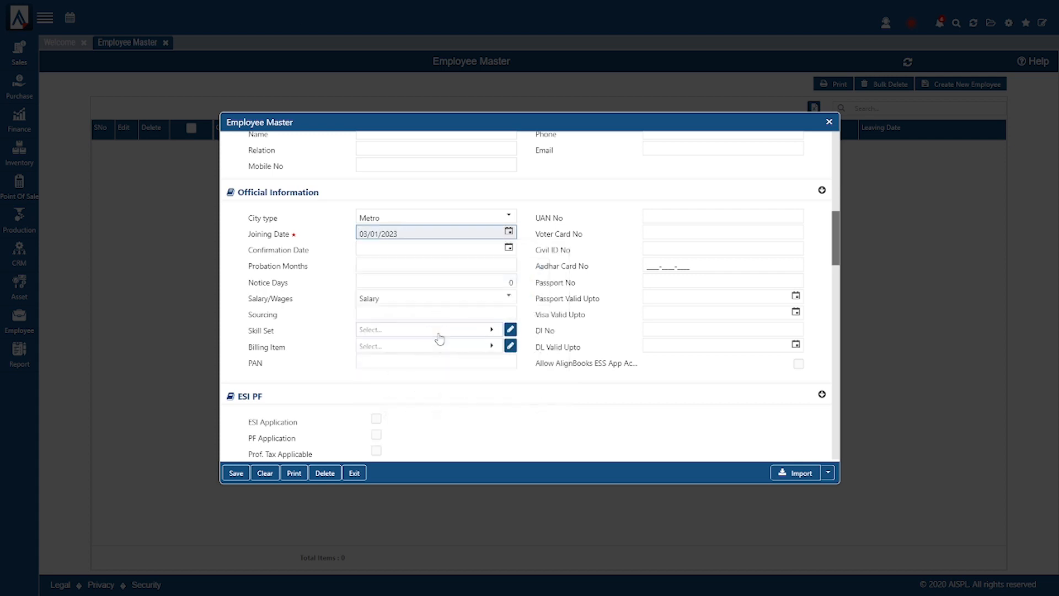
{"action": "left_click", "coordinate": [494, 263]}
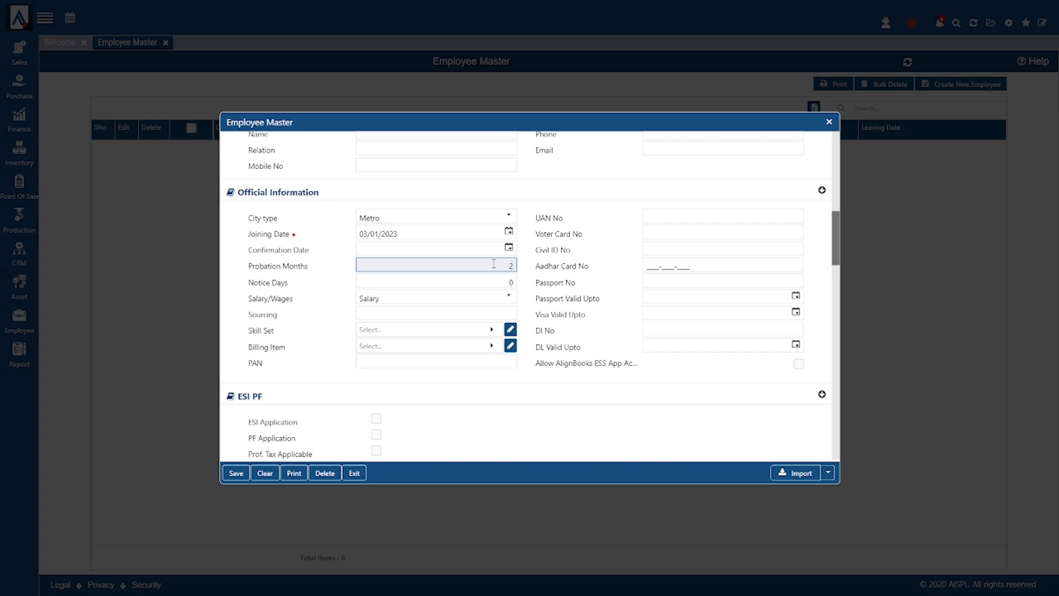
{"action": "left_click", "coordinate": [508, 247]}
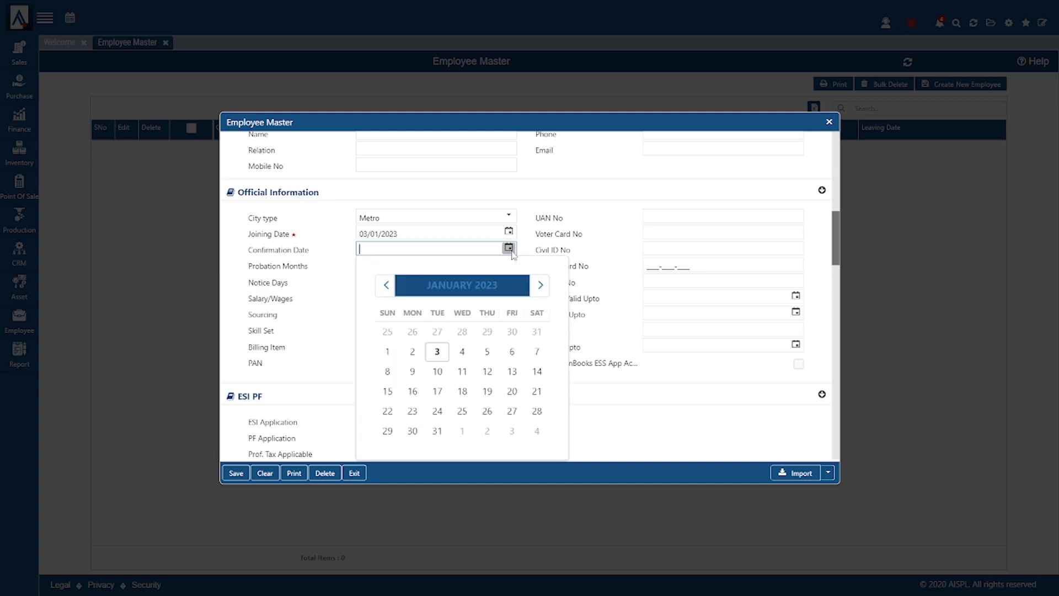
{"action": "left_click", "coordinate": [541, 287]}
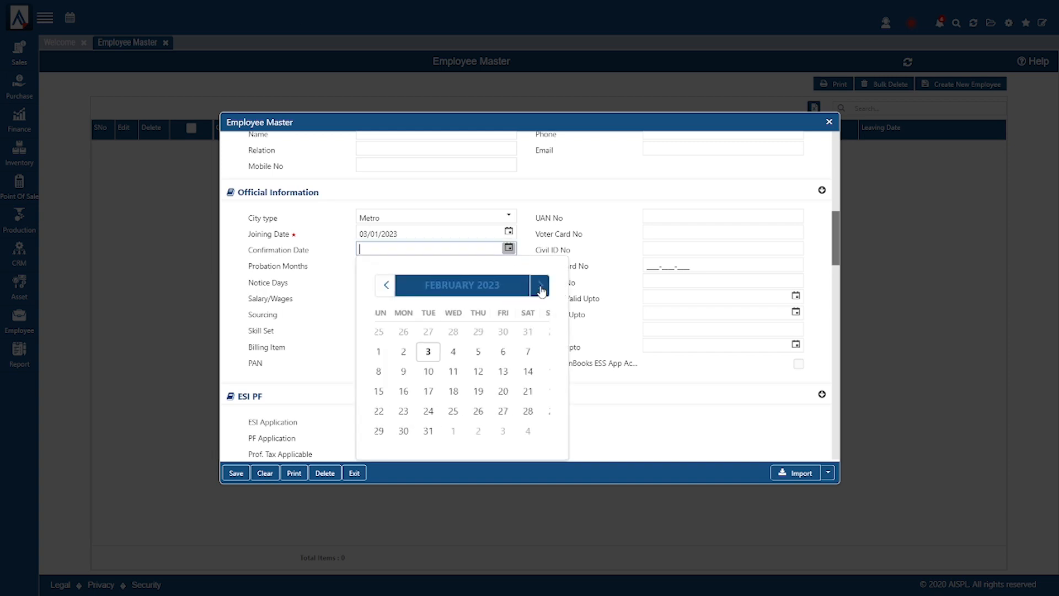
{"action": "left_click", "coordinate": [541, 286]}
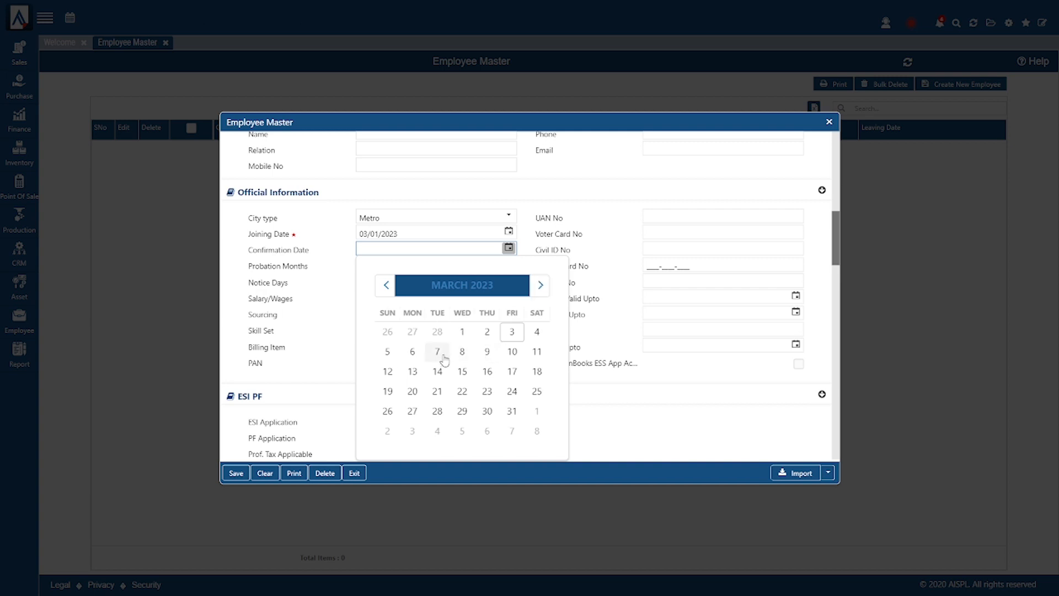
{"action": "left_click", "coordinate": [511, 332]}
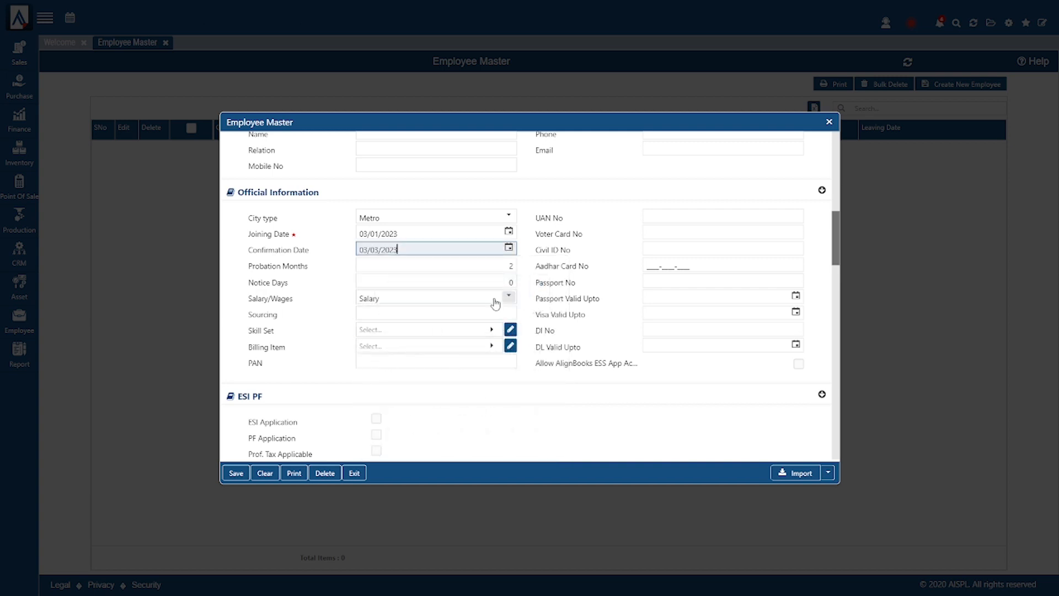
{"action": "left_click", "coordinate": [509, 282]}
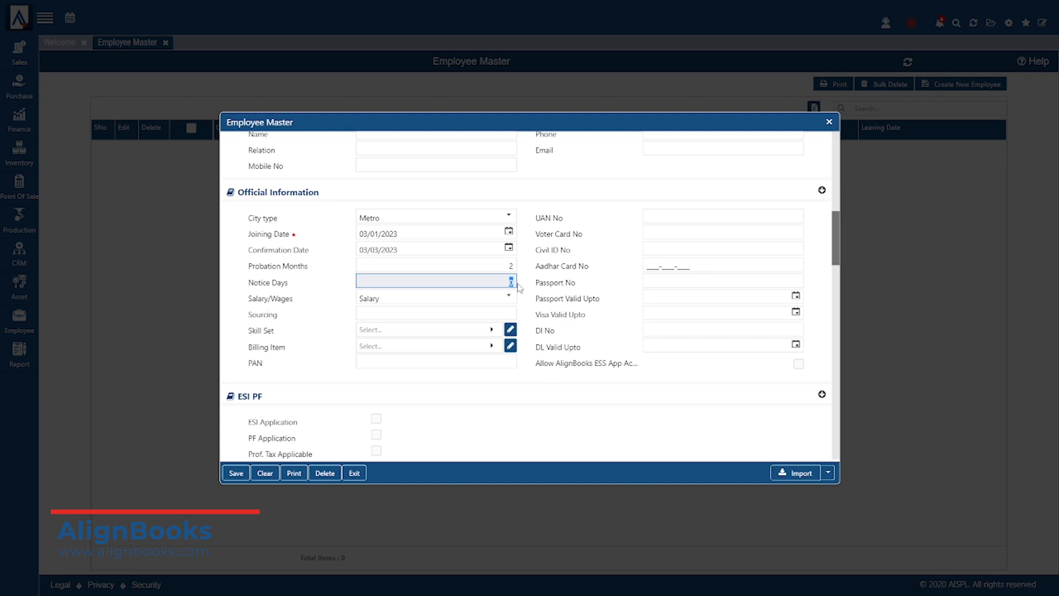
{"action": "double_click", "coordinate": [296, 267]}
{"action": "double_click", "coordinate": [280, 283]}
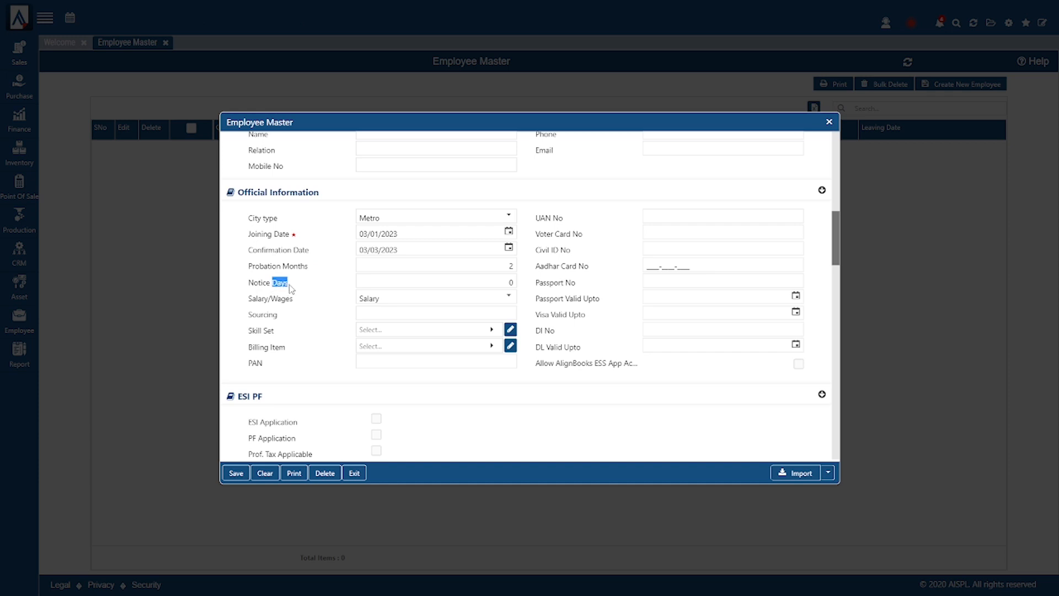
{"action": "left_click", "coordinate": [397, 301]}
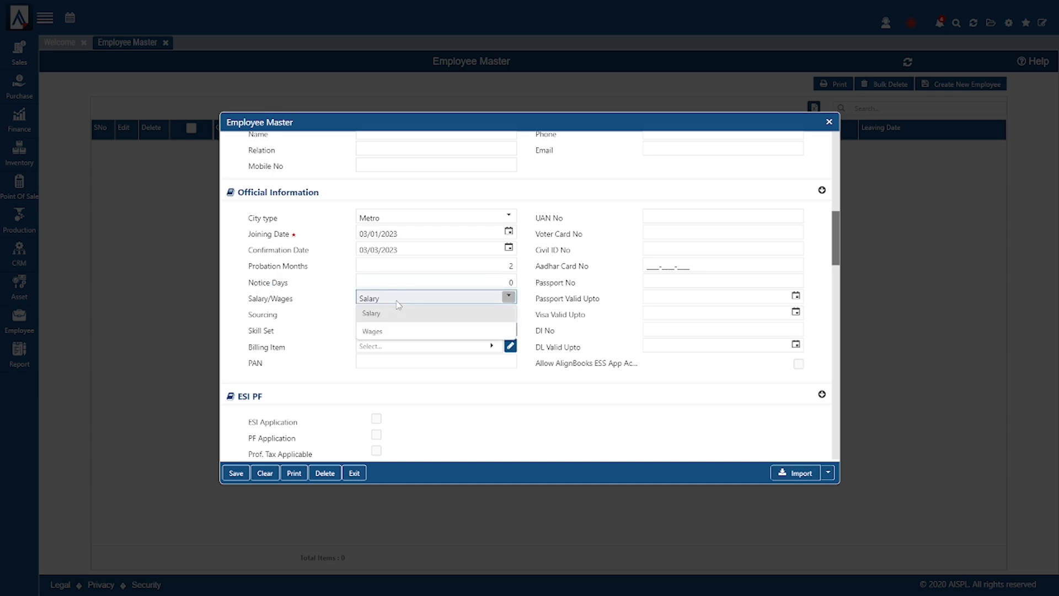
{"action": "left_click", "coordinate": [397, 303]}
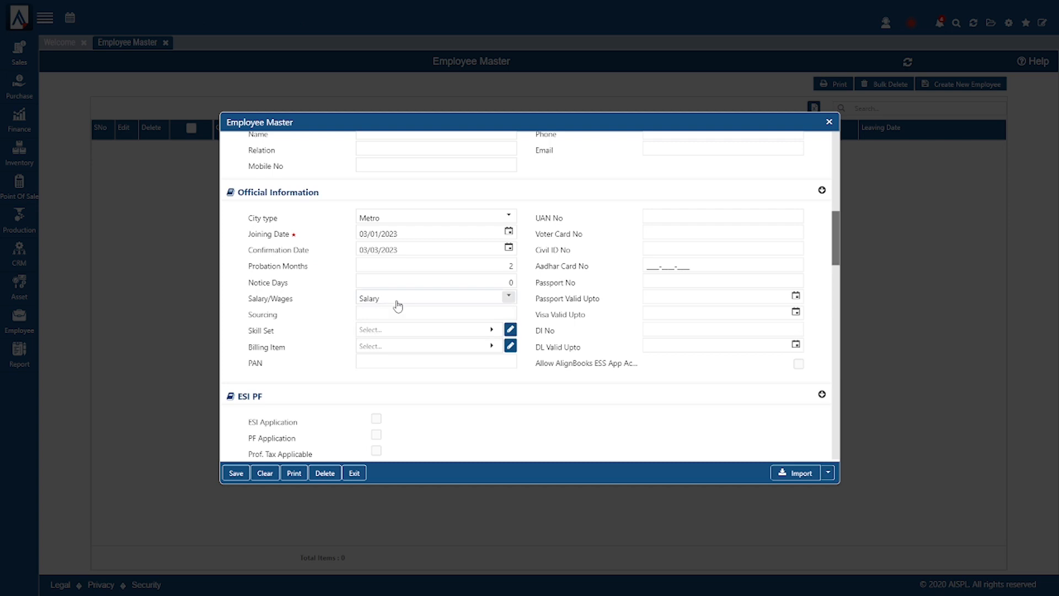
{"action": "left_click", "coordinate": [416, 314]}
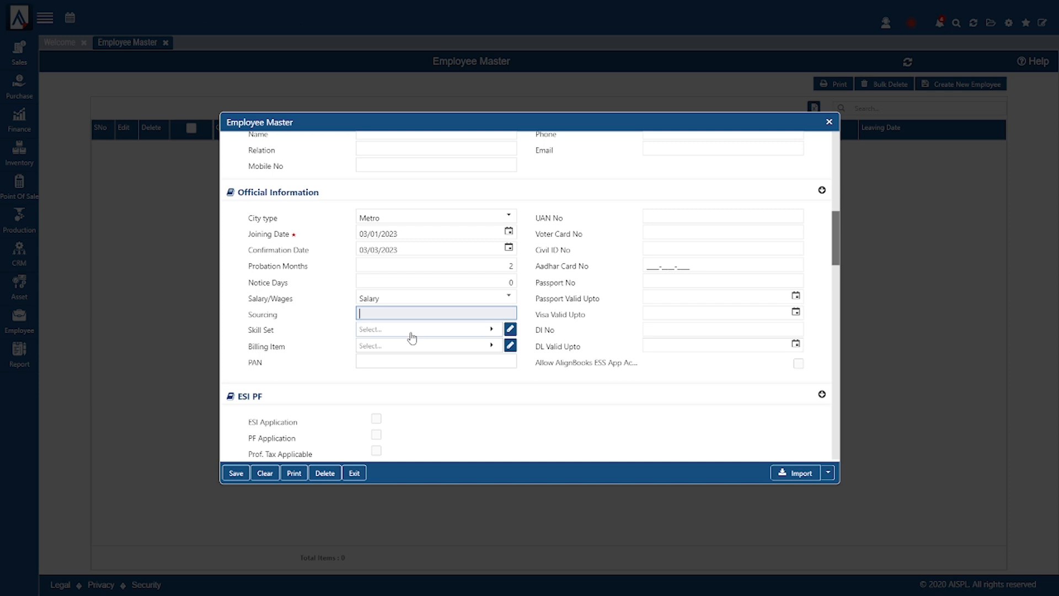
{"action": "left_click", "coordinate": [412, 334]}
{"action": "left_click", "coordinate": [411, 333]}
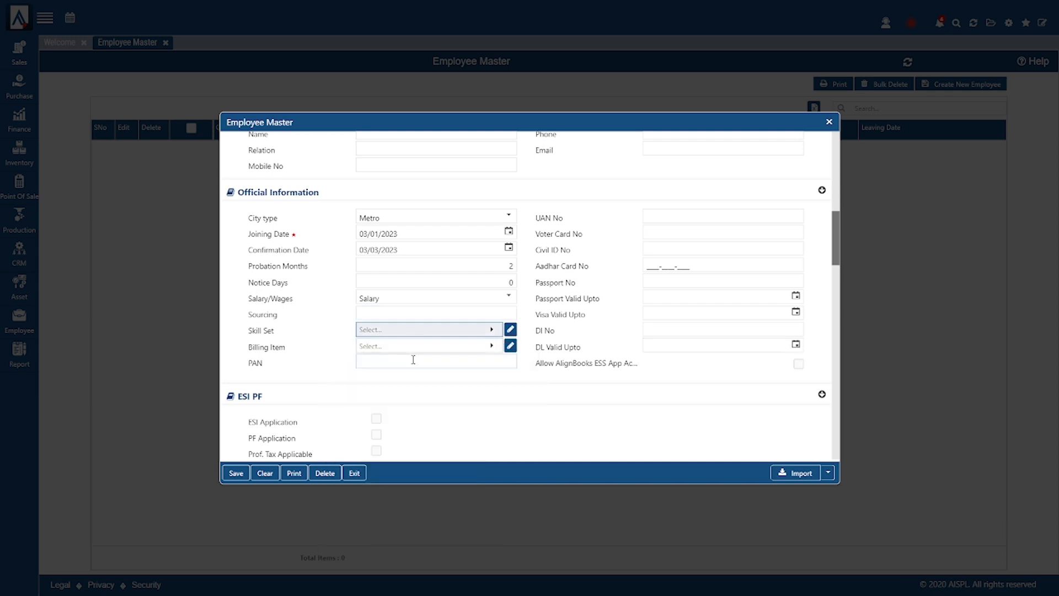
{"action": "left_click", "coordinate": [413, 360]}
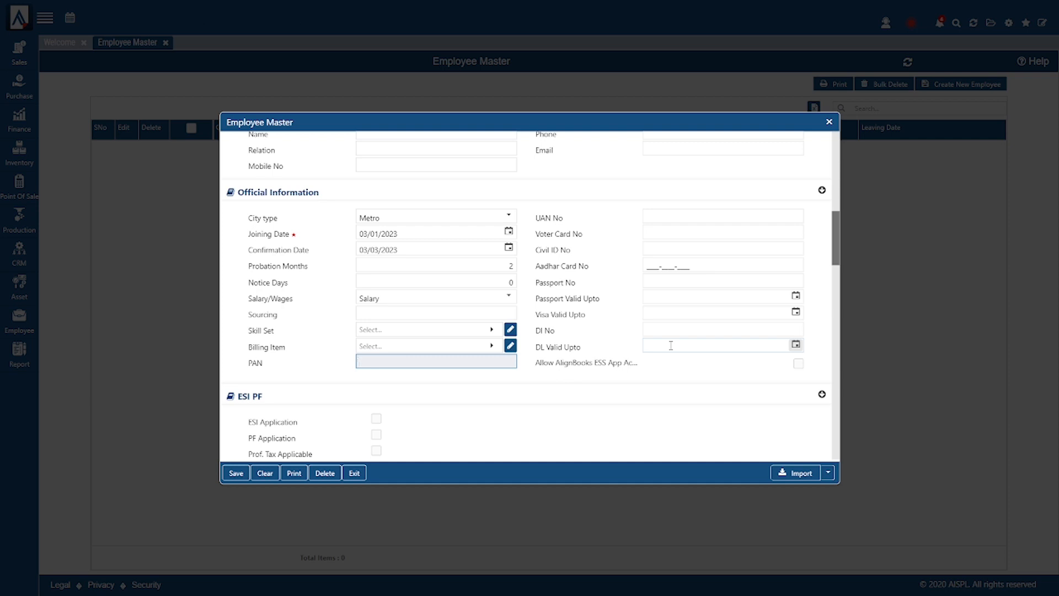
{"action": "scroll", "coordinate": [579, 346], "scroll_direction": "down", "scroll_amount": 3}
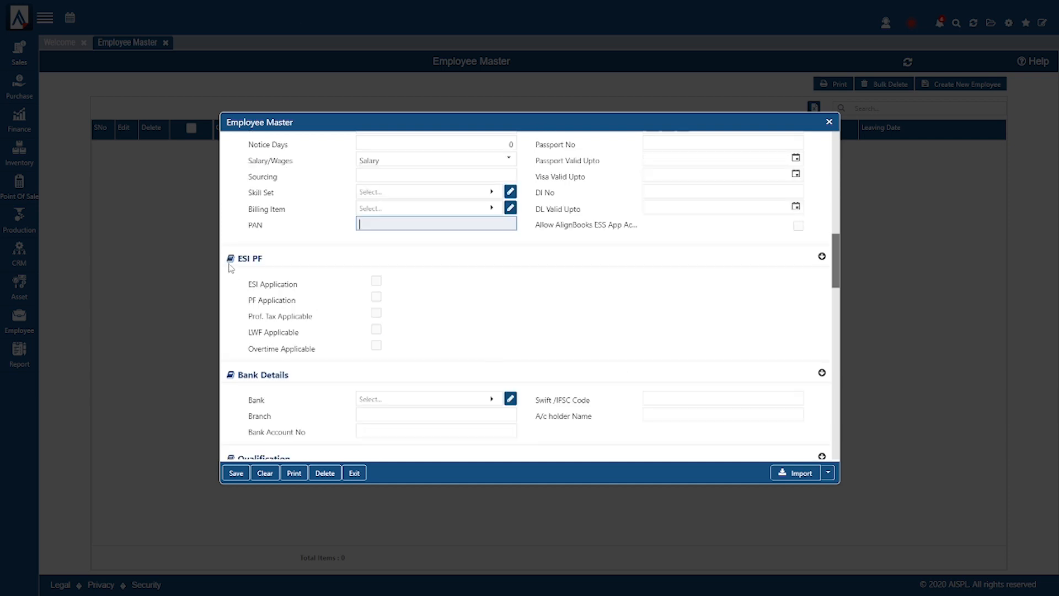
{"action": "left_click", "coordinate": [376, 284]}
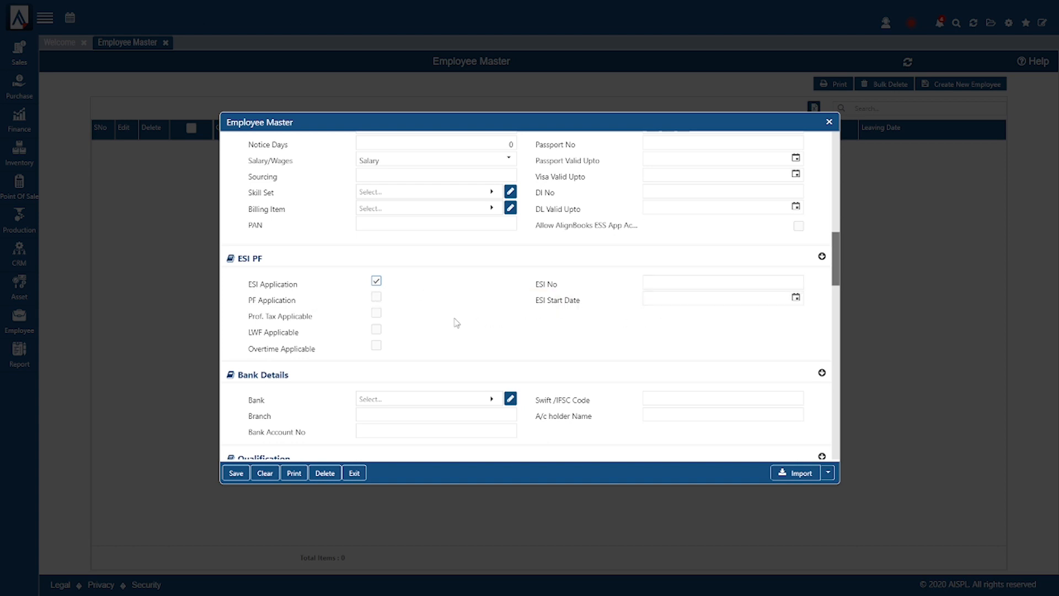
{"action": "left_click", "coordinate": [376, 282]}
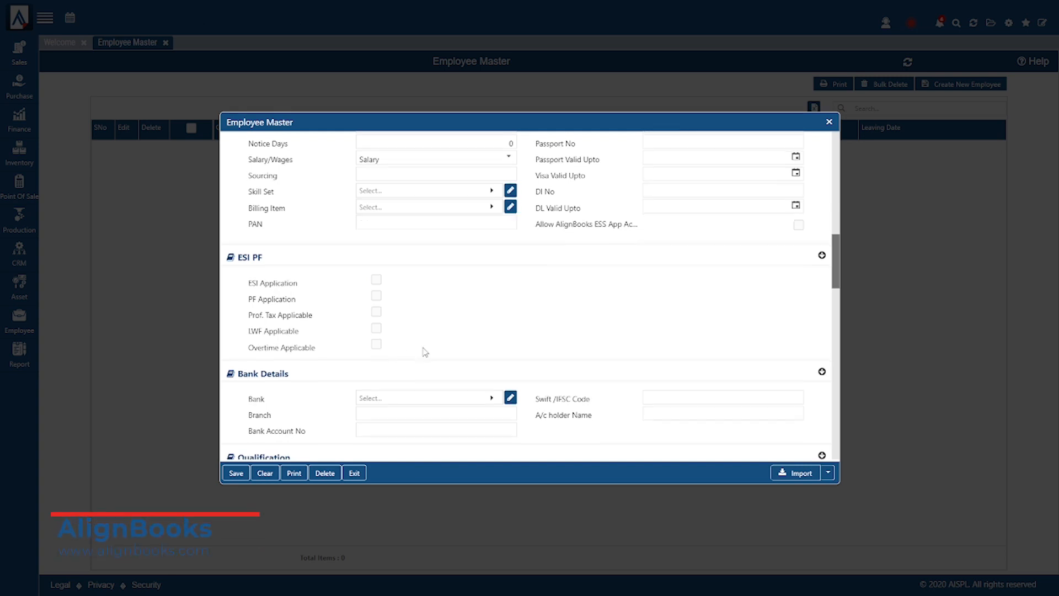
- Scroll down past Qualification, Experience and Leave Policy to the Salary Structure section
{"action": "scroll", "coordinate": [424, 347], "scroll_direction": "down", "scroll_amount": 2}
{"action": "scroll", "coordinate": [419, 342], "scroll_direction": "down", "scroll_amount": 2}
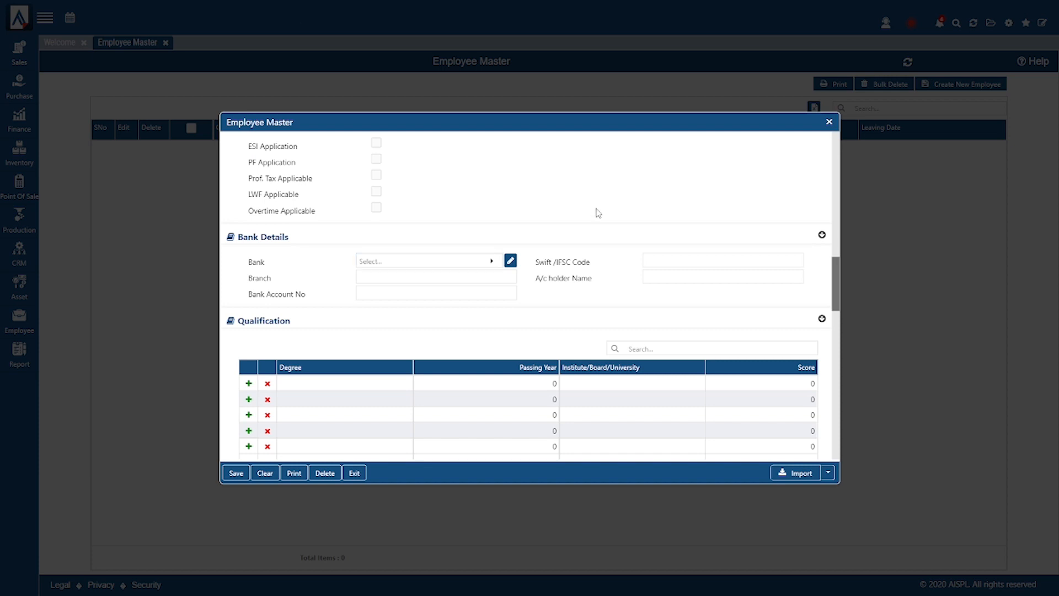
{"action": "scroll", "coordinate": [598, 213], "scroll_direction": "down", "scroll_amount": 3}
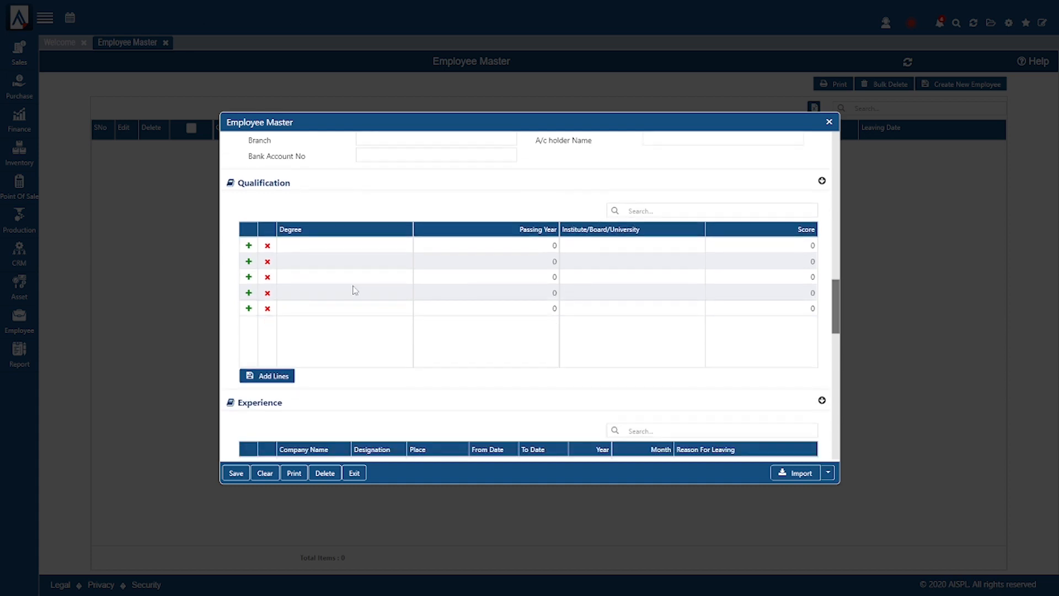
{"action": "scroll", "coordinate": [340, 246], "scroll_direction": "down", "scroll_amount": 4}
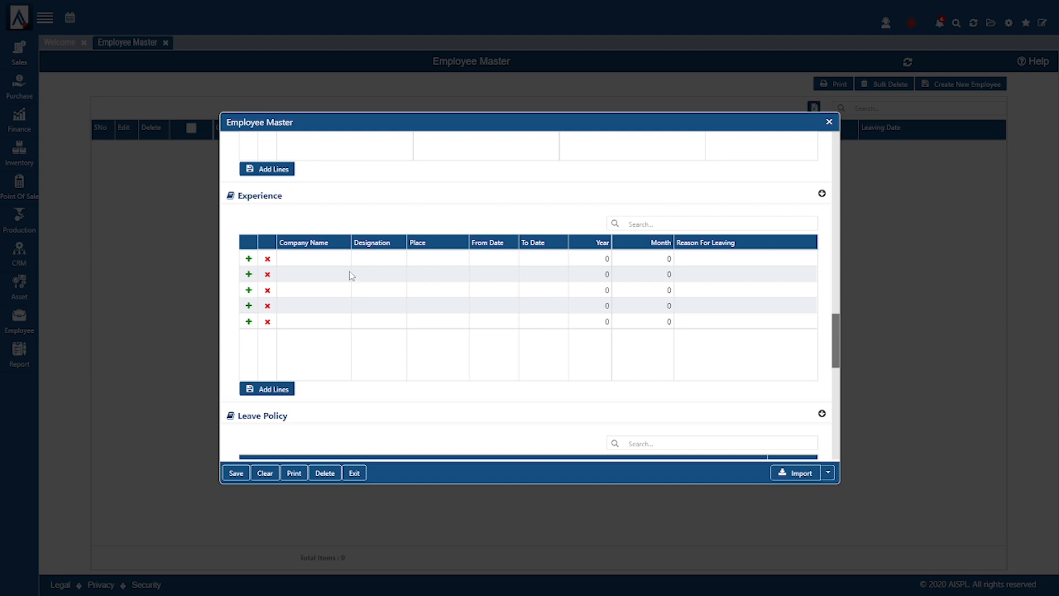
{"action": "scroll", "coordinate": [393, 275], "scroll_direction": "down", "scroll_amount": 3}
{"action": "scroll", "coordinate": [394, 276], "scroll_direction": "down", "scroll_amount": 1}
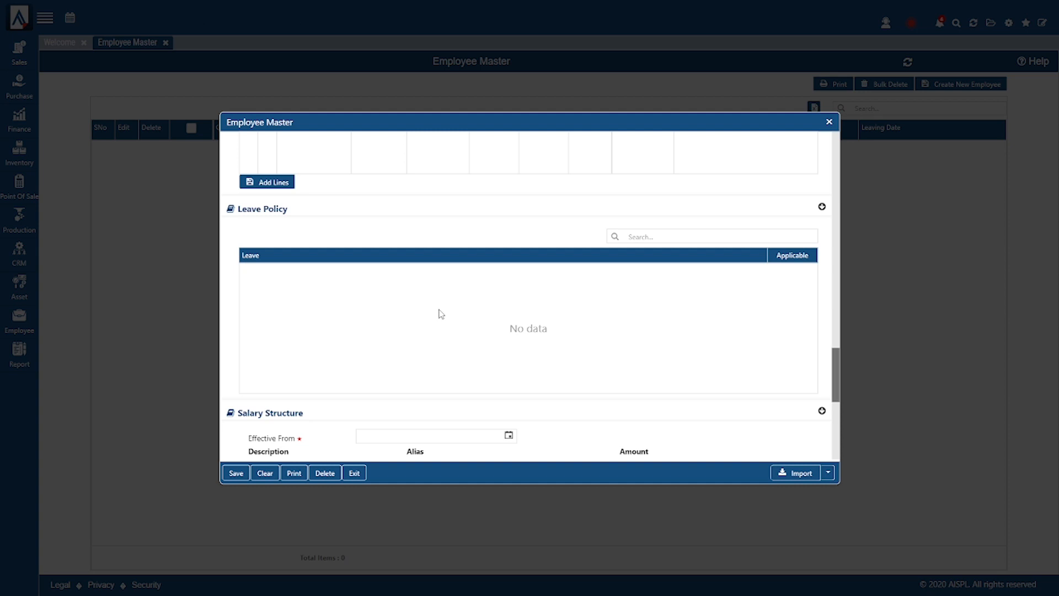
{"action": "scroll", "coordinate": [441, 314], "scroll_direction": "down", "scroll_amount": 1}
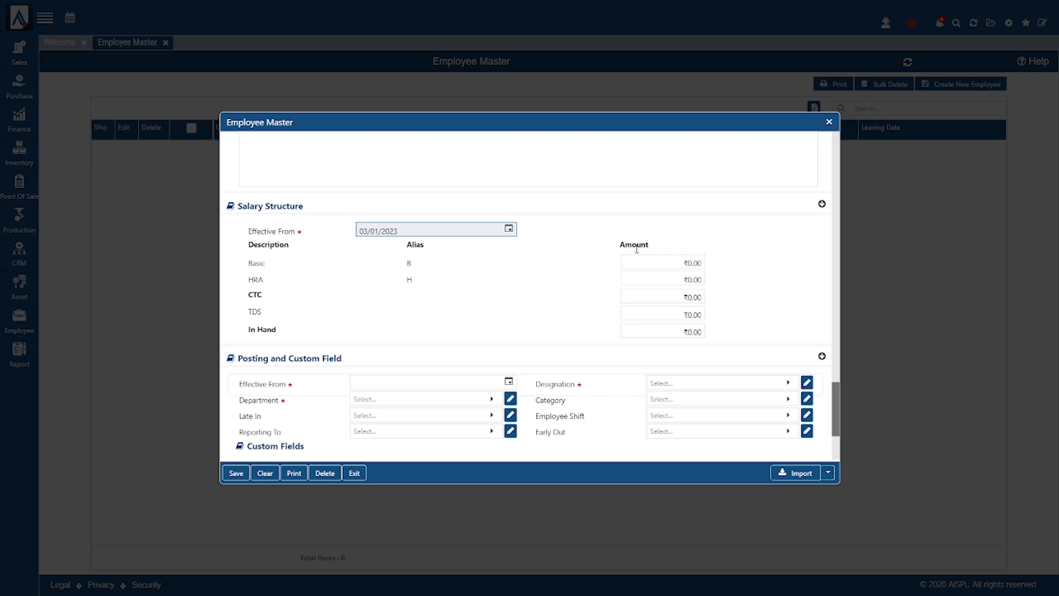
- Enter Basic 50000, HRA 10,000 and TDS 1200 in the Salary Structure, giving CTC ₹60,000
{"action": "left_click", "coordinate": [669, 259]}
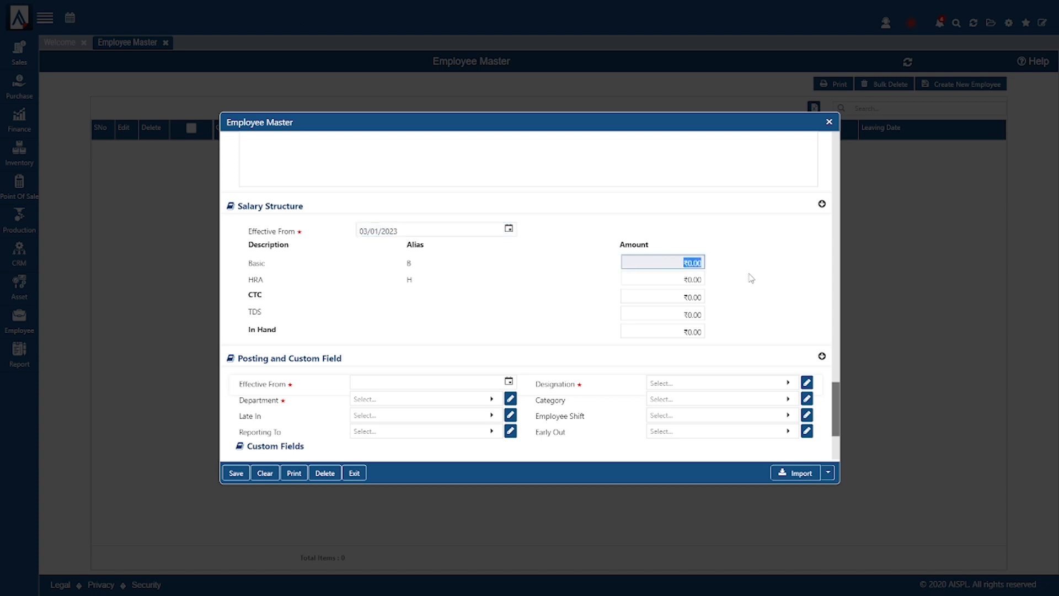
{"action": "type", "text": "50000"}
{"action": "left_click", "coordinate": [759, 282]}
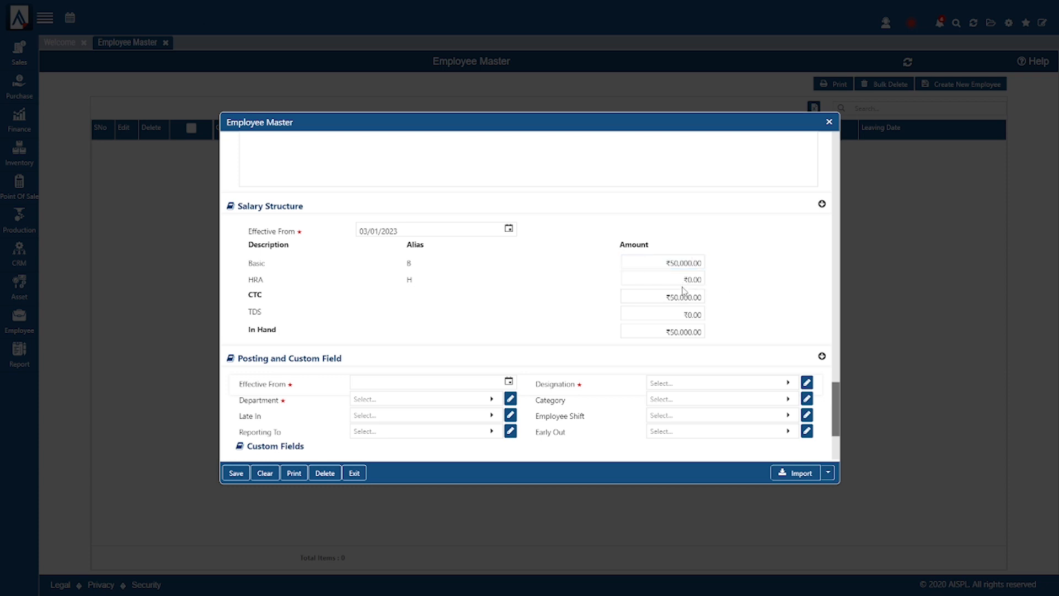
{"action": "left_click", "coordinate": [683, 280]}
{"action": "type", "text": "1"}
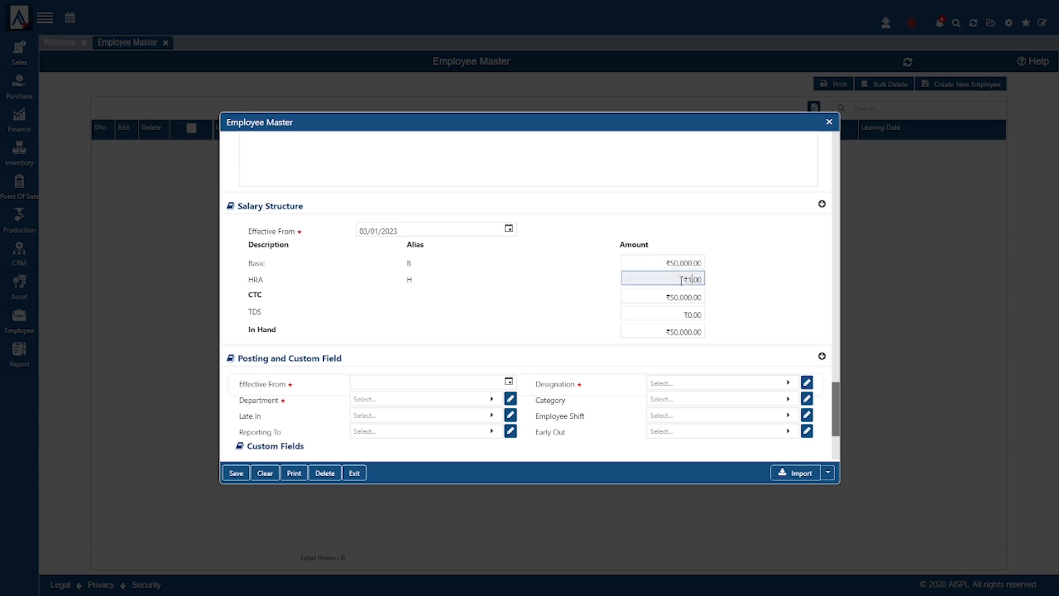
{"action": "type", "text": "0,000"}
{"action": "left_click", "coordinate": [725, 300]}
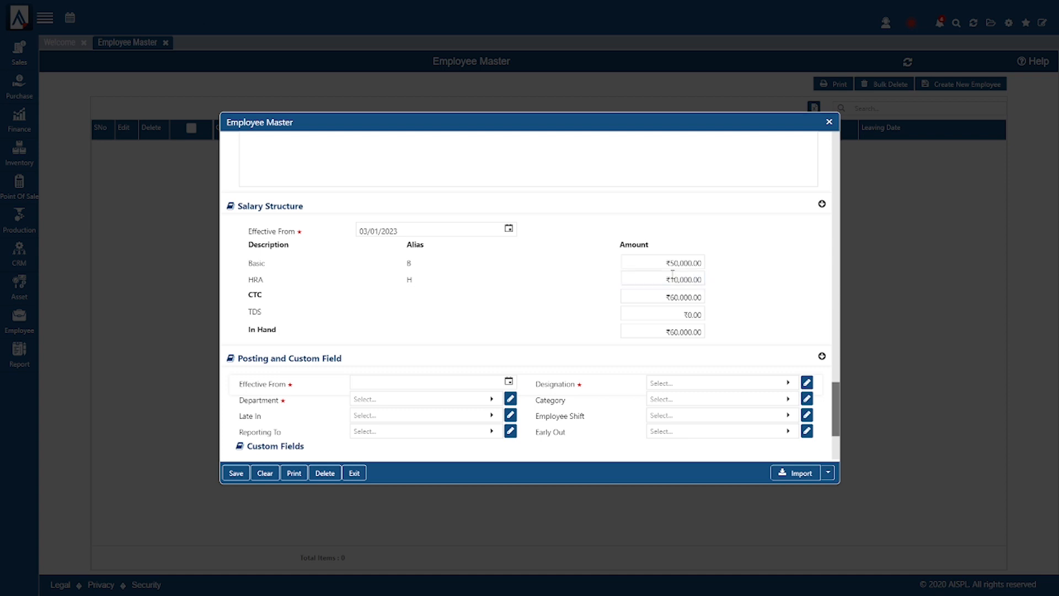
{"action": "left_click", "coordinate": [688, 314]}
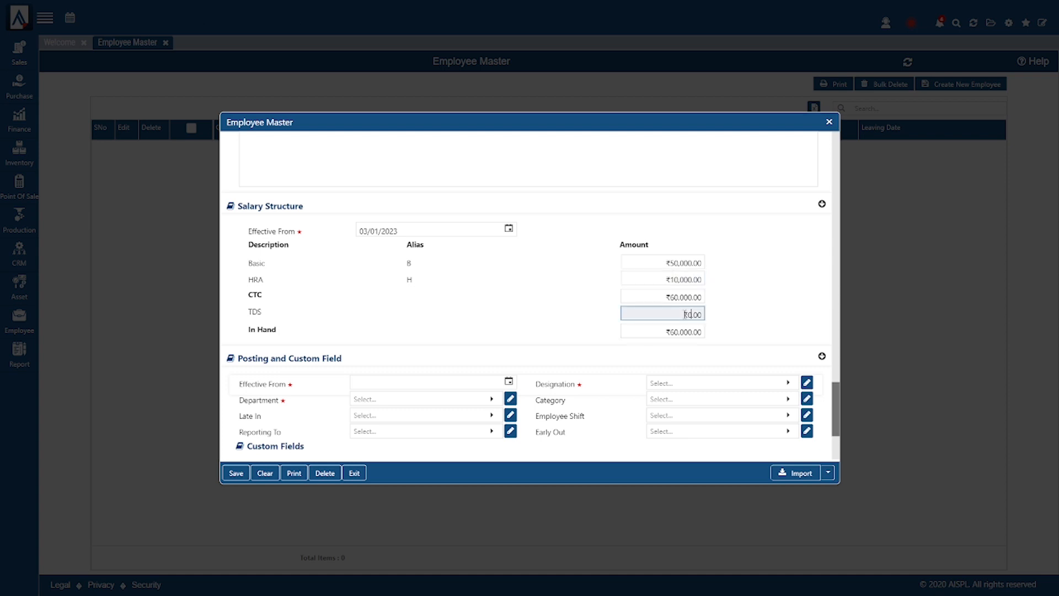
{"action": "type", "text": "1200"}
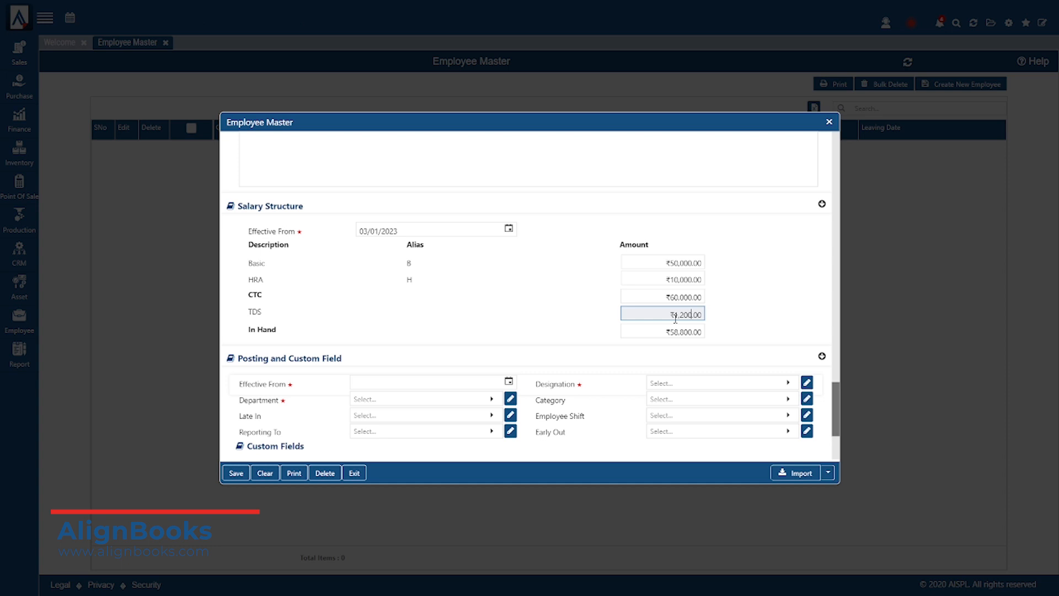
{"action": "scroll", "coordinate": [664, 319], "scroll_direction": "down", "scroll_amount": 3}
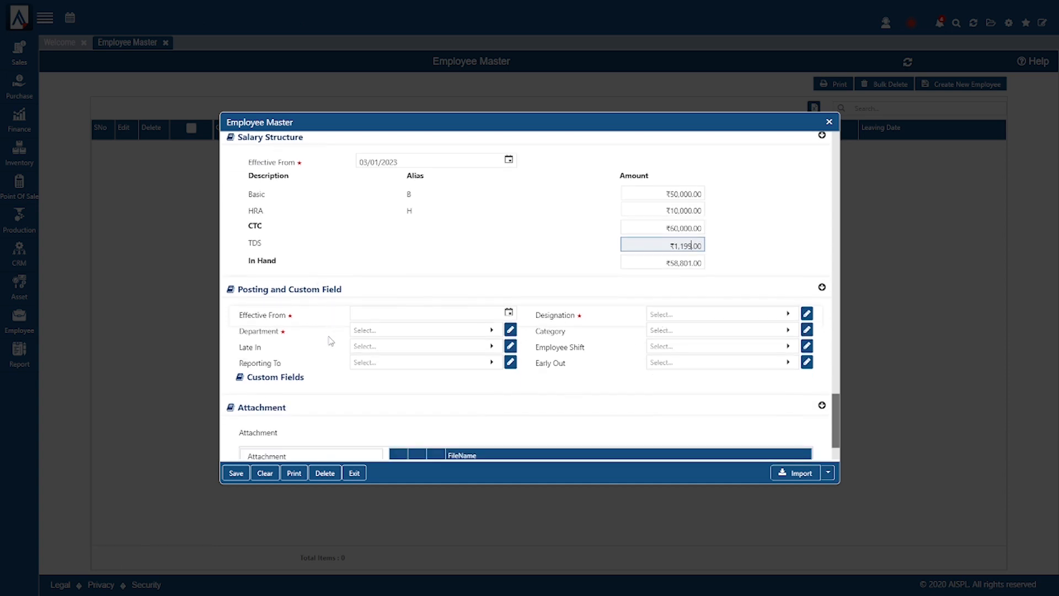
- Set posting Effective From to 3 Jan 2023, Department to IT and Designation to IT Head
{"action": "scroll", "coordinate": [329, 340], "scroll_direction": "down", "scroll_amount": 2}
{"action": "left_click", "coordinate": [409, 246]}
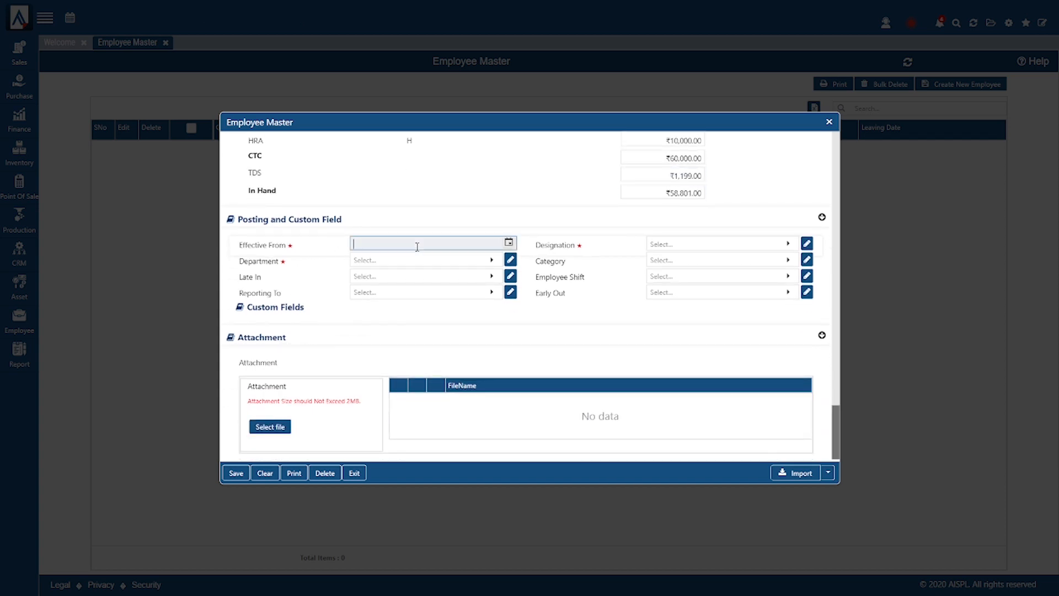
{"action": "left_click", "coordinate": [509, 243]}
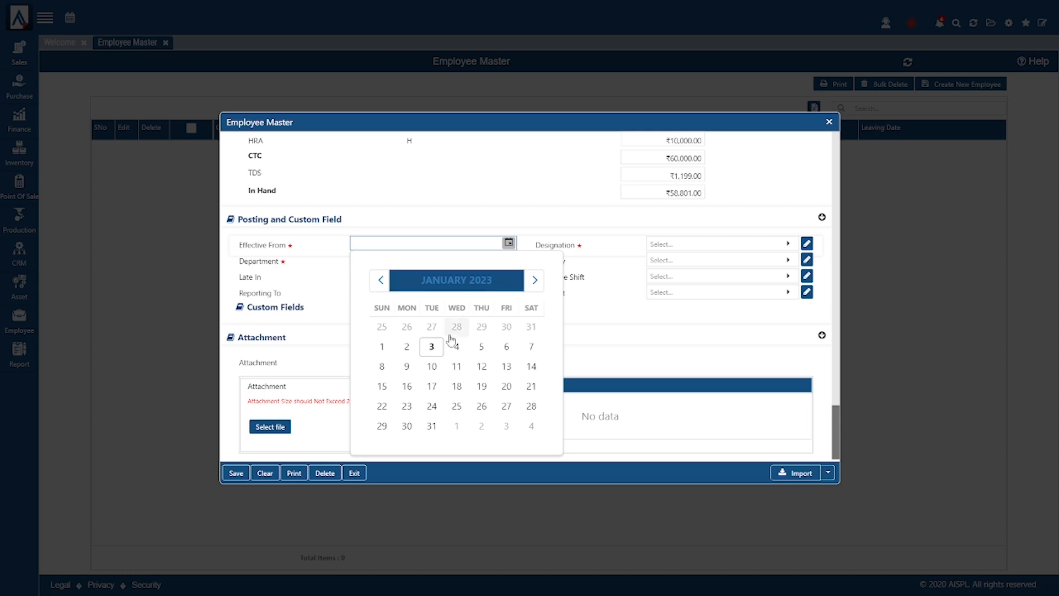
{"action": "left_click", "coordinate": [435, 349]}
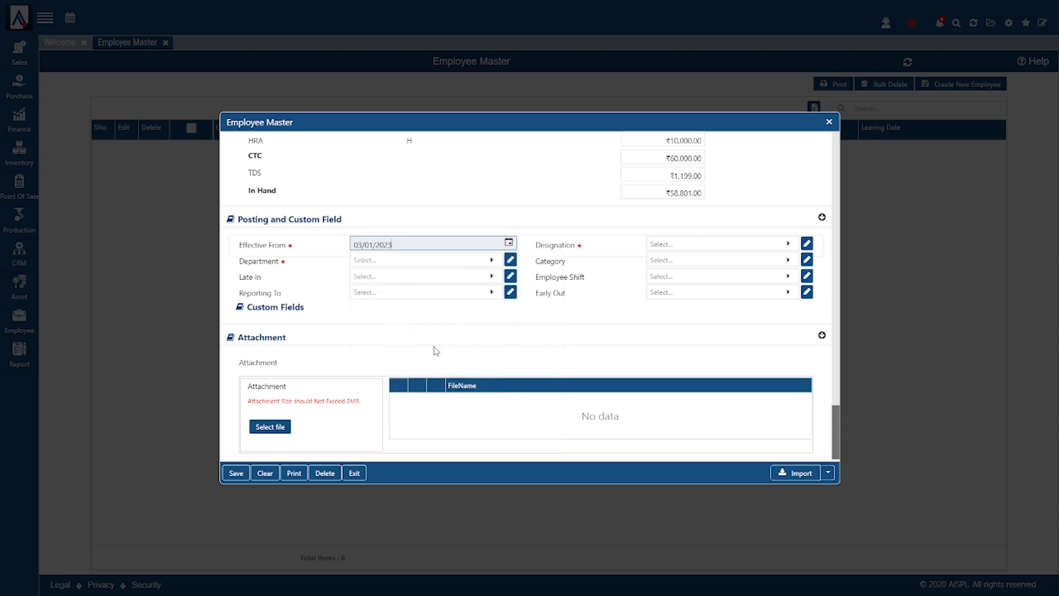
{"action": "left_click", "coordinate": [405, 263]}
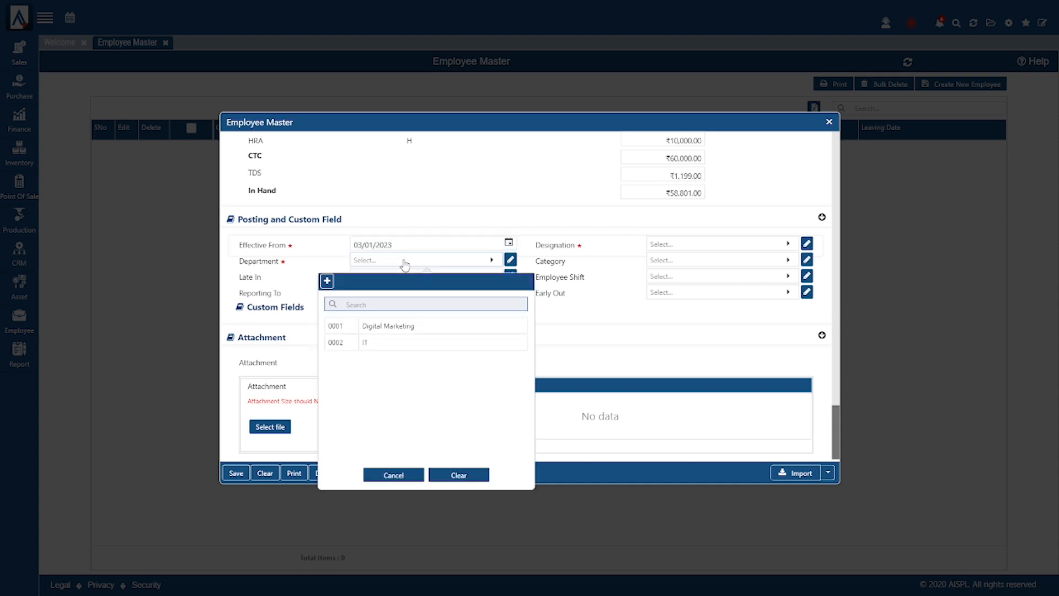
{"action": "left_click", "coordinate": [389, 343]}
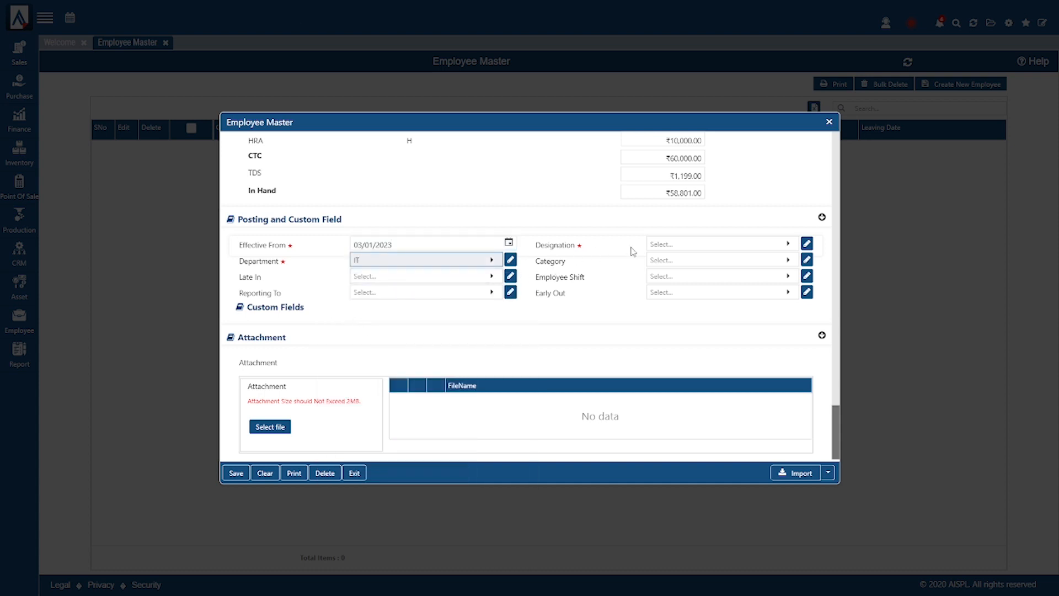
{"action": "left_click", "coordinate": [657, 246]}
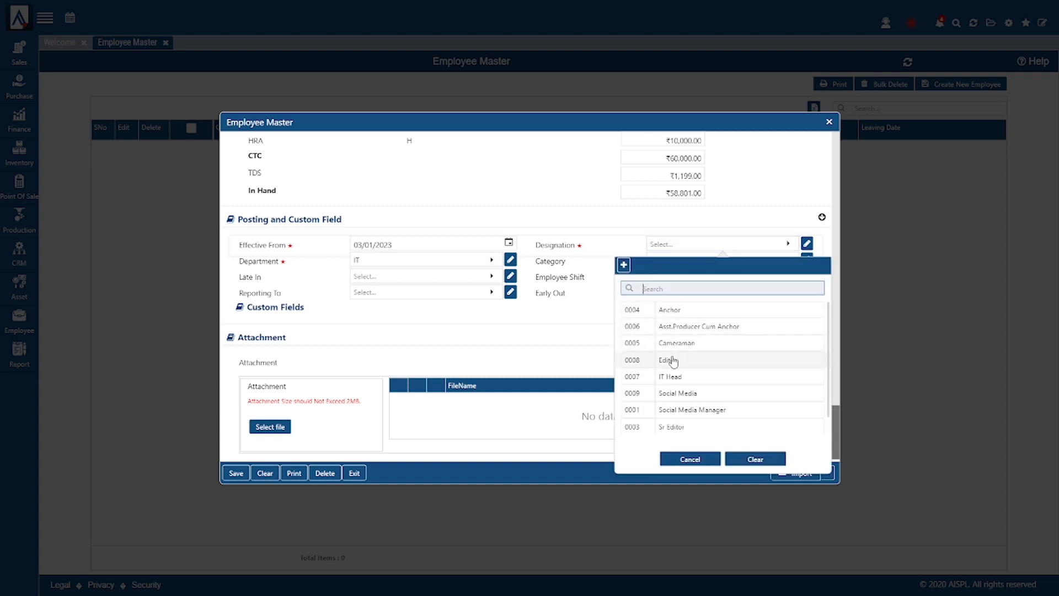
{"action": "left_click", "coordinate": [687, 377]}
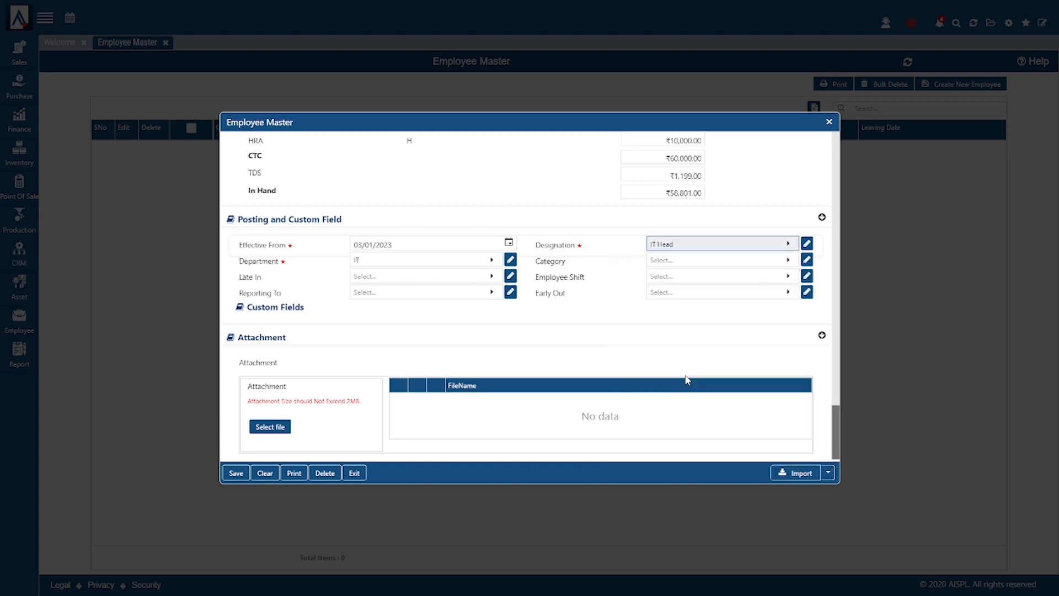
- Create employee category A (code 0001) from the Category lookup and select it for the employee
{"action": "left_click", "coordinate": [701, 261]}
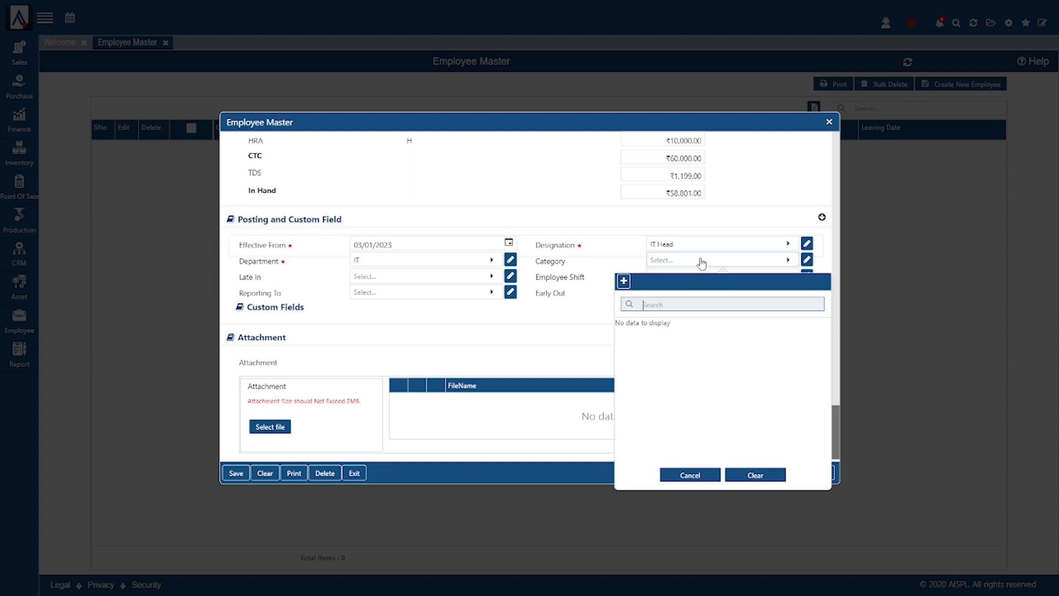
{"action": "left_click", "coordinate": [624, 283]}
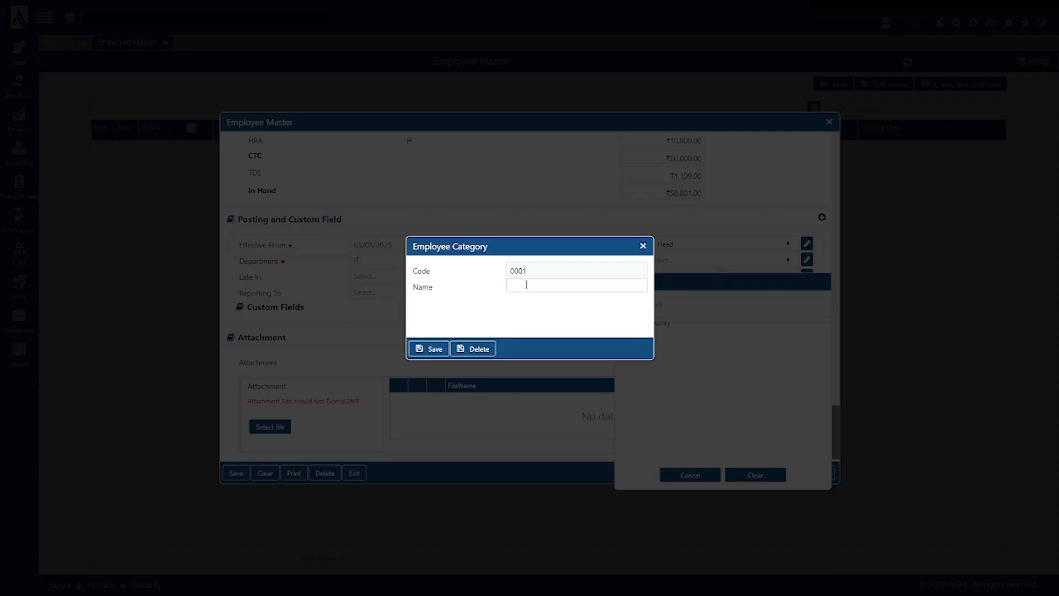
{"action": "left_click", "coordinate": [526, 285]}
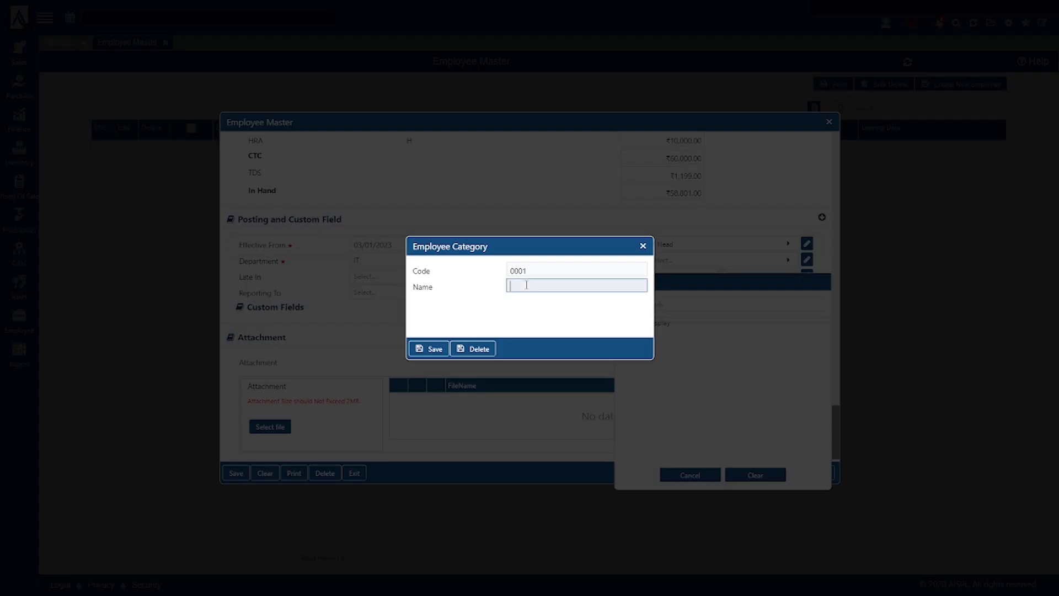
{"action": "left_click", "coordinate": [428, 349]}
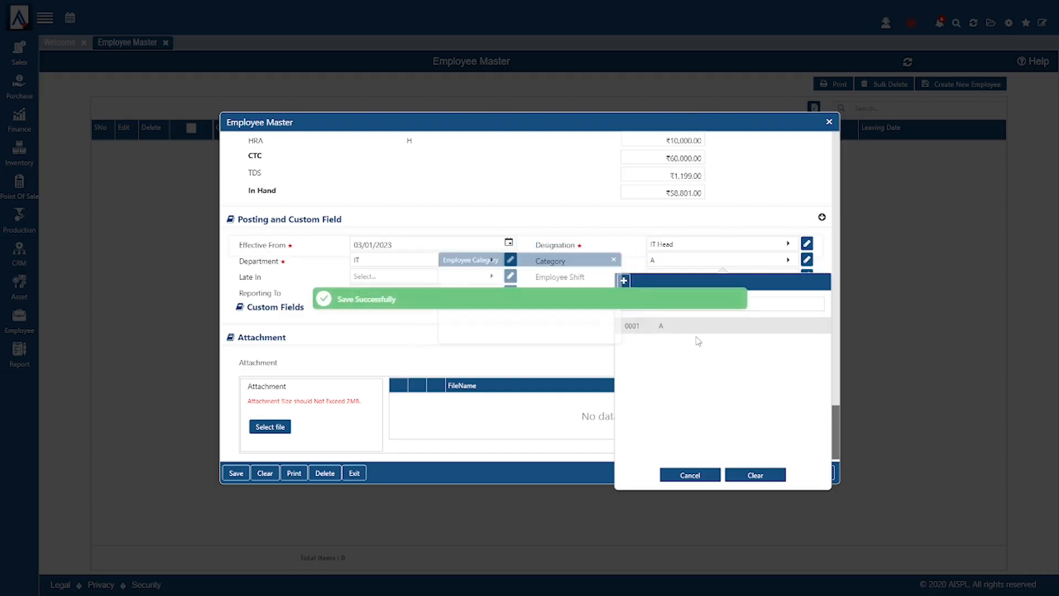
{"action": "left_click", "coordinate": [670, 330]}
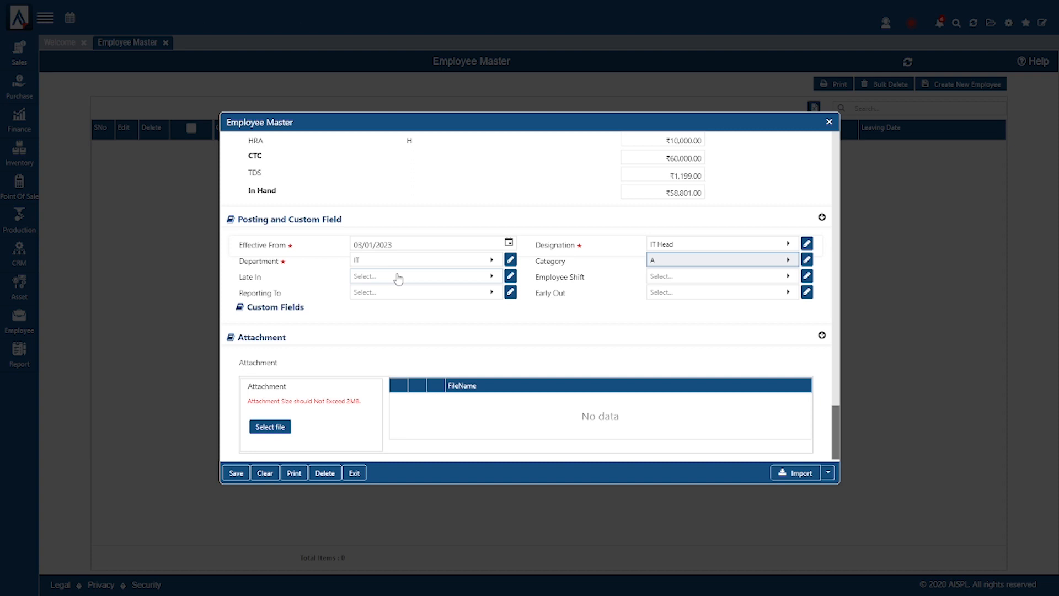
{"action": "left_click", "coordinate": [432, 280]}
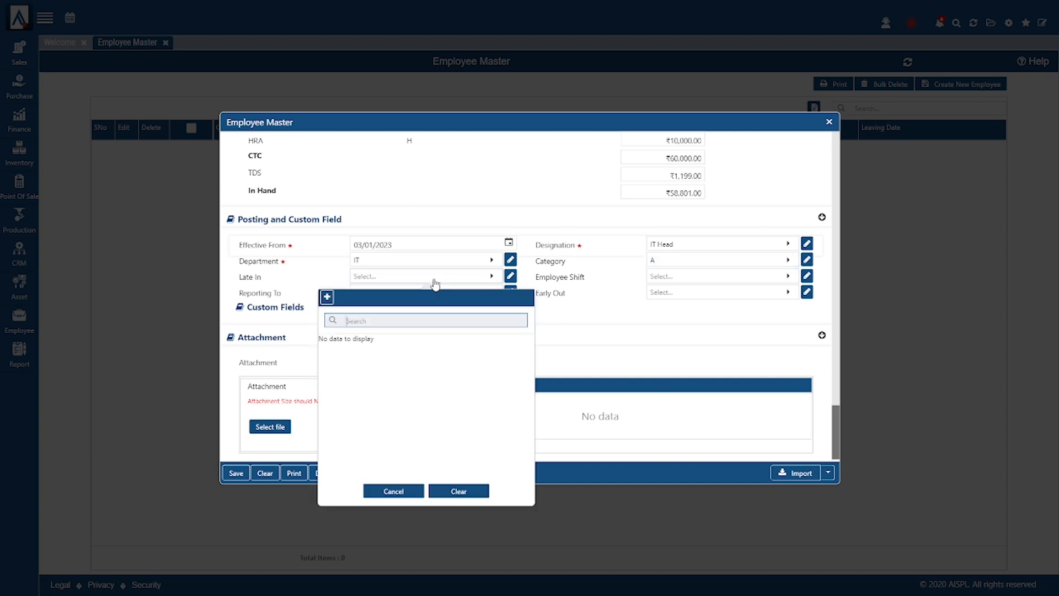
{"action": "left_click", "coordinate": [329, 301]}
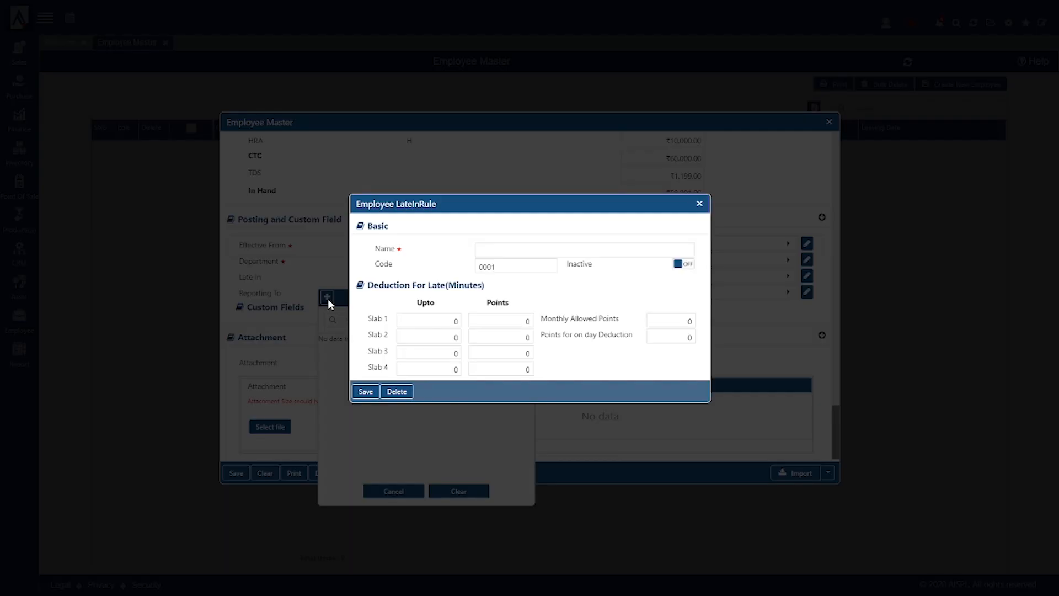
{"action": "left_click", "coordinate": [521, 251]}
{"action": "type", "text": "L"}
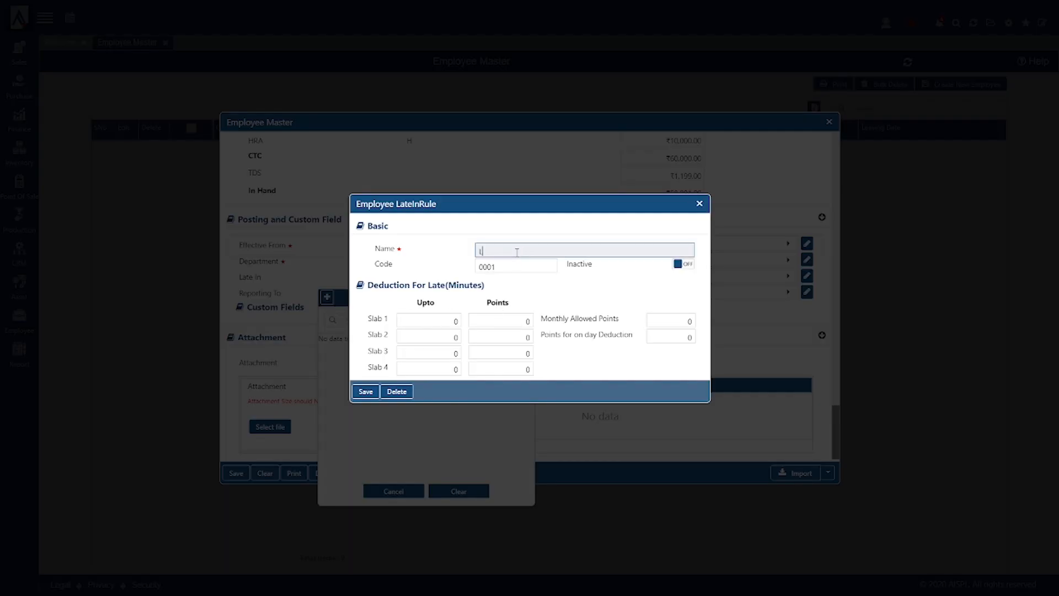
{"action": "type", "text": "ate in Morning"}
{"action": "left_click", "coordinate": [456, 321]}
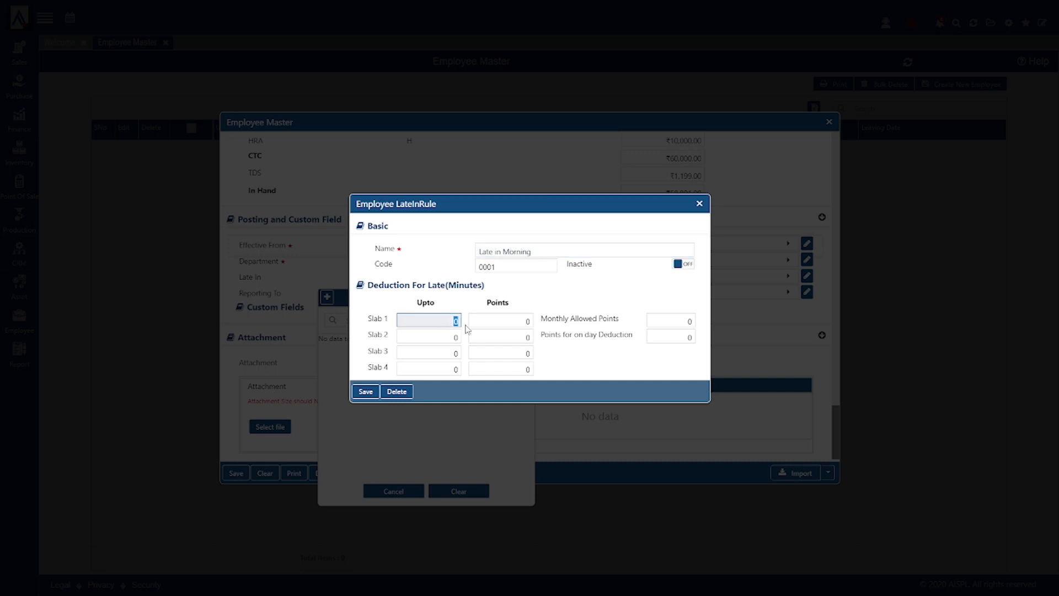
{"action": "type", "text": "30"}
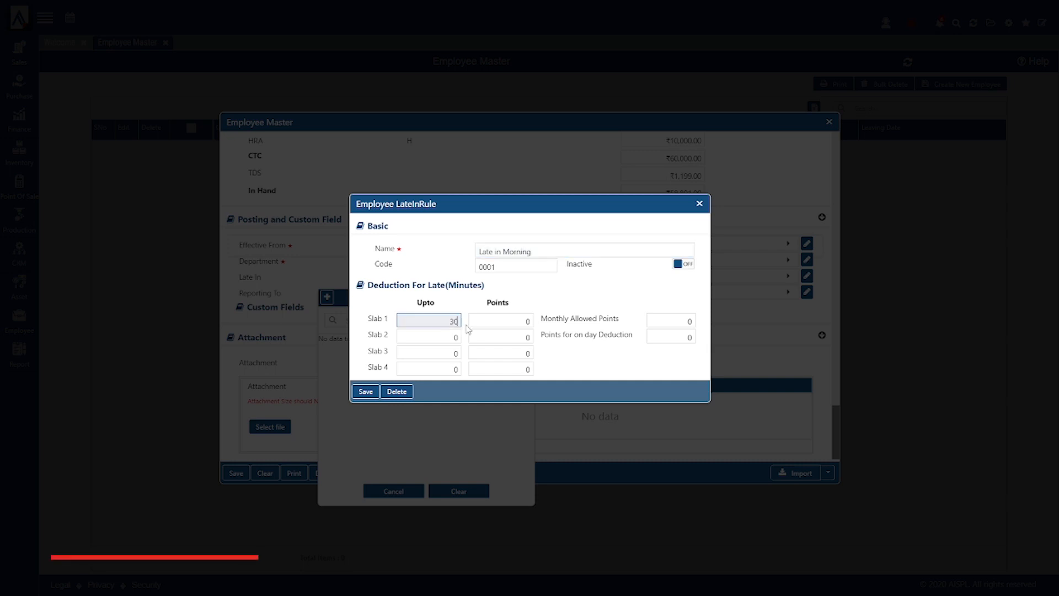
{"action": "key", "text": "Tab"}
{"action": "type", "text": "1"}
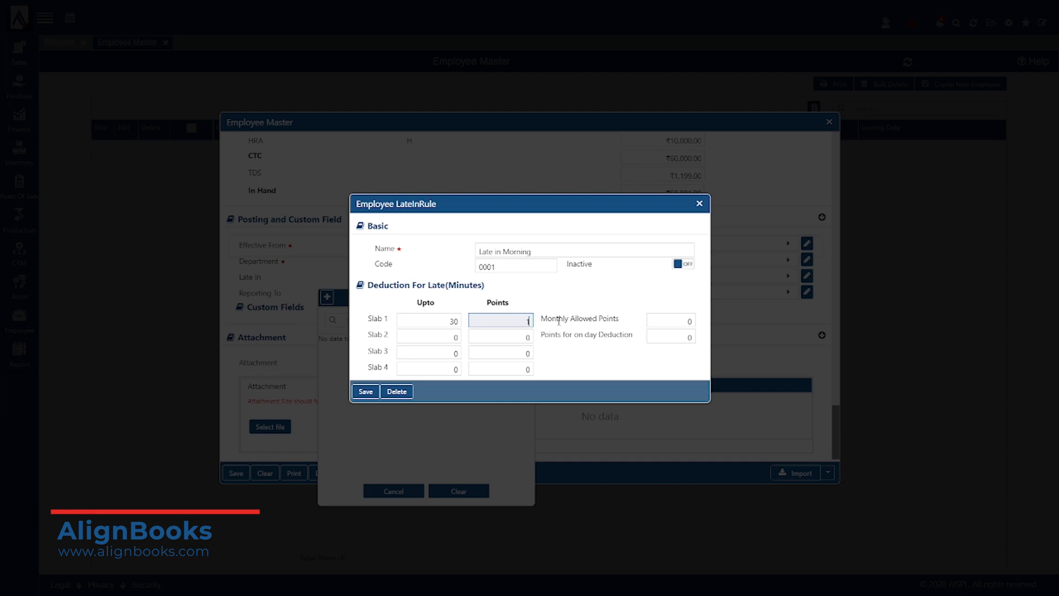
{"action": "key", "text": "Tab"}
{"action": "type", "text": "60"}
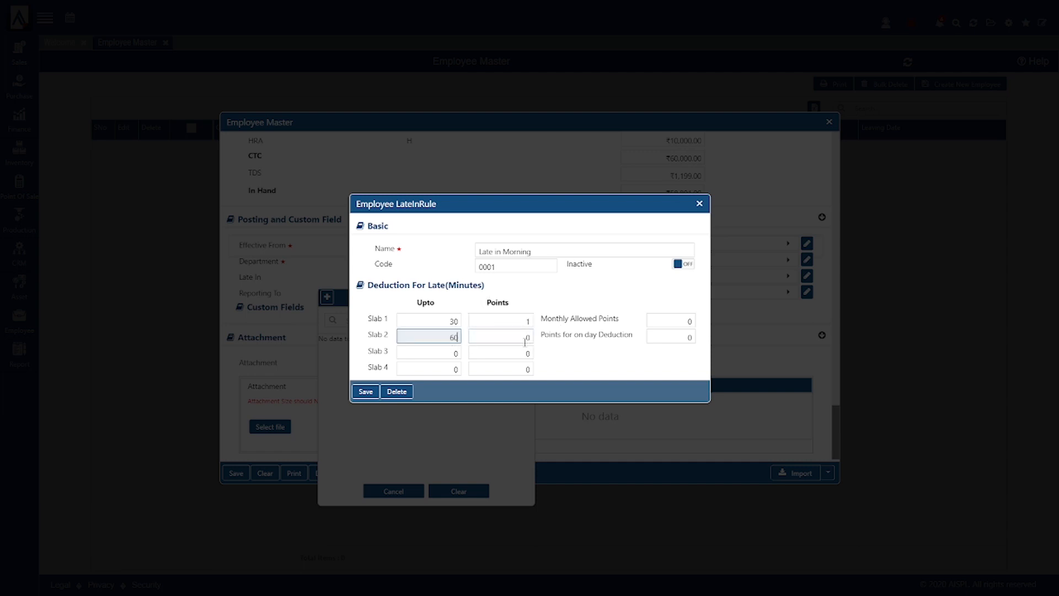
{"action": "key", "text": "Tab"}
{"action": "type", "text": "2"}
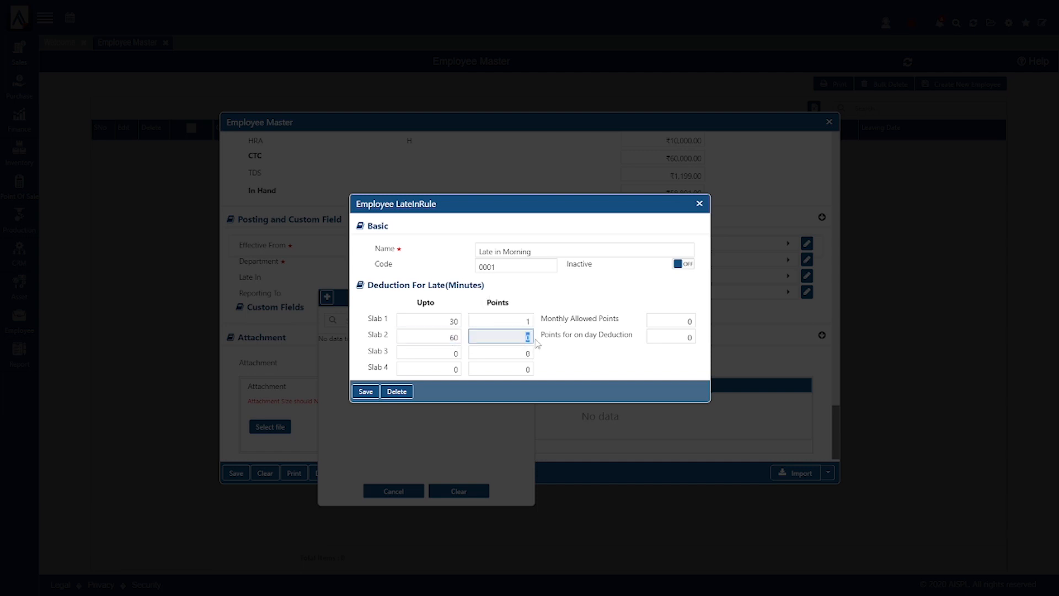
{"action": "key", "text": "Tab"}
{"action": "type", "text": "90"}
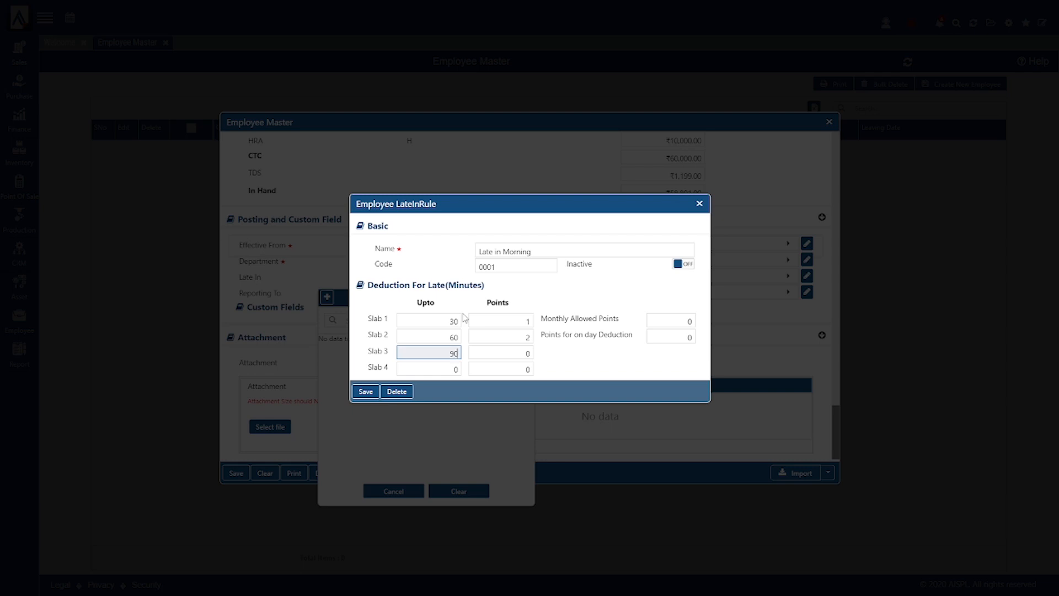
{"action": "key", "text": "Tab"}
{"action": "type", "text": "3"}
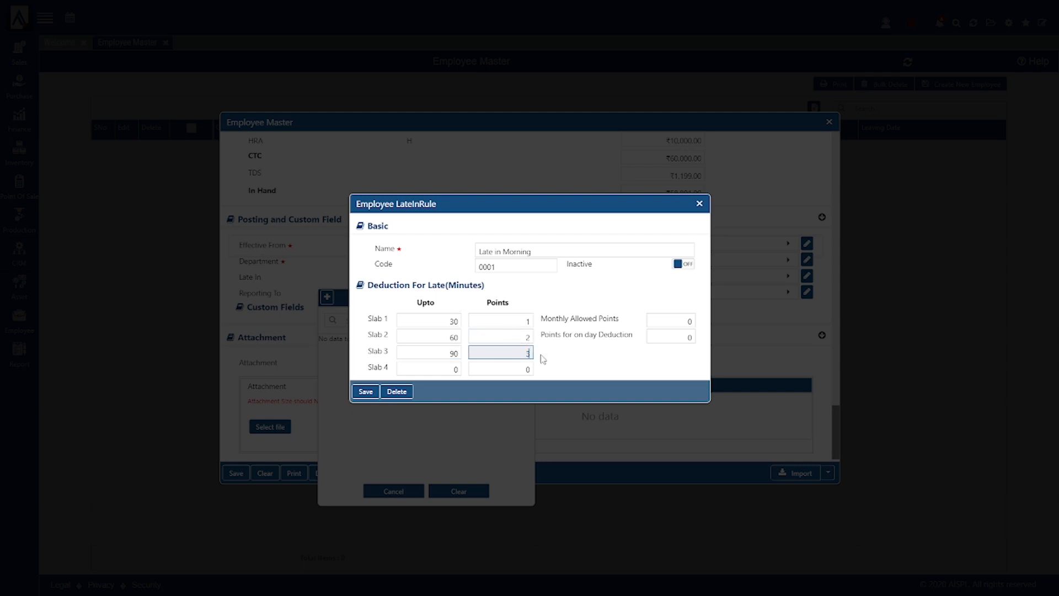
{"action": "left_click", "coordinate": [668, 322]}
{"action": "left_click_drag", "start_coordinate": [668, 322], "coordinate": [707, 321]}
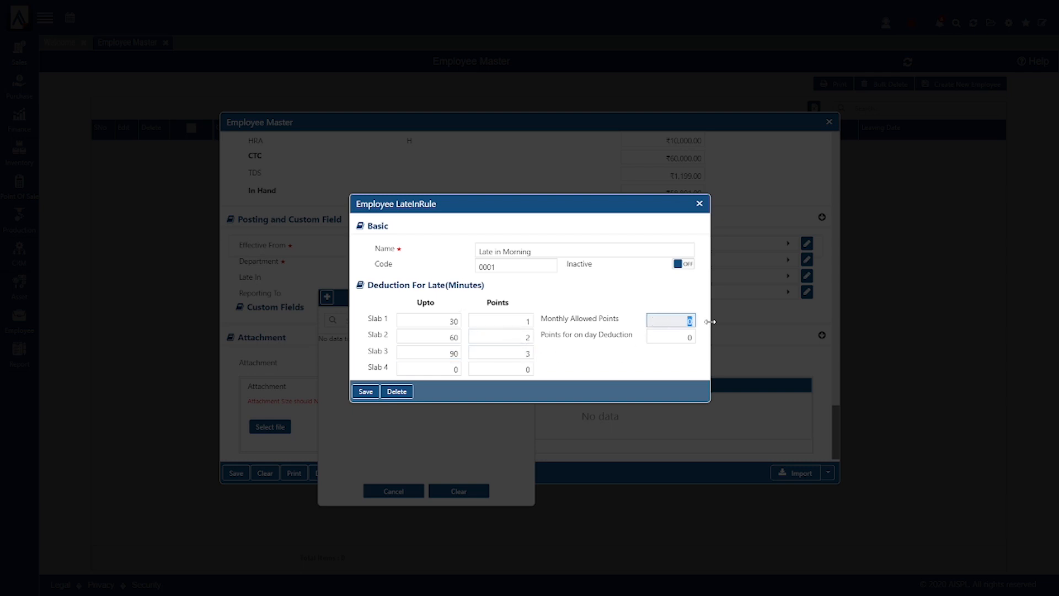
{"action": "type", "text": "3"}
{"action": "left_click_drag", "start_coordinate": [681, 338], "coordinate": [707, 334]}
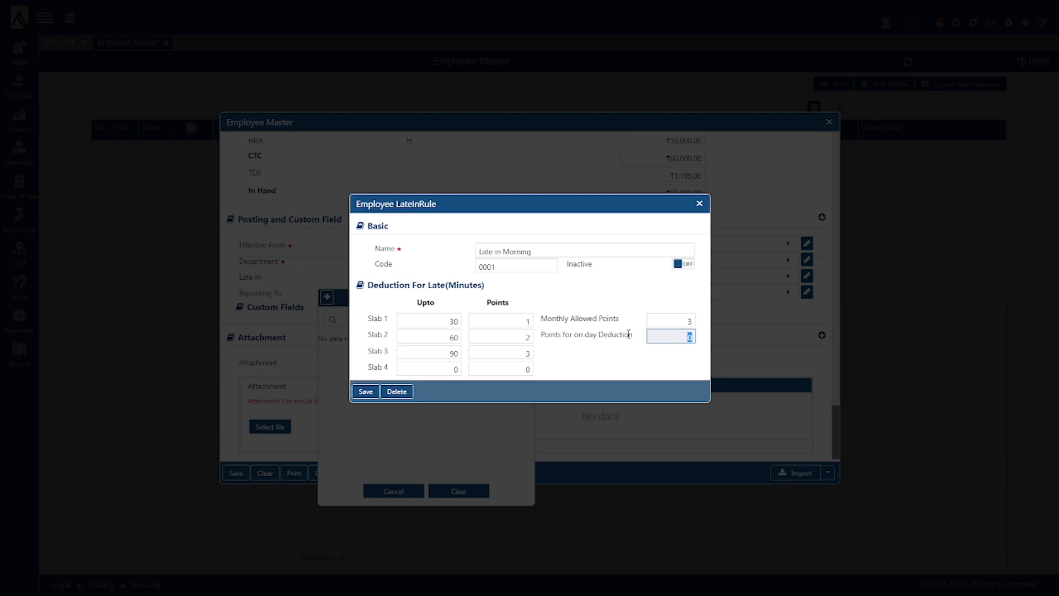
{"action": "type", "text": "1"}
{"action": "left_click", "coordinate": [580, 367]}
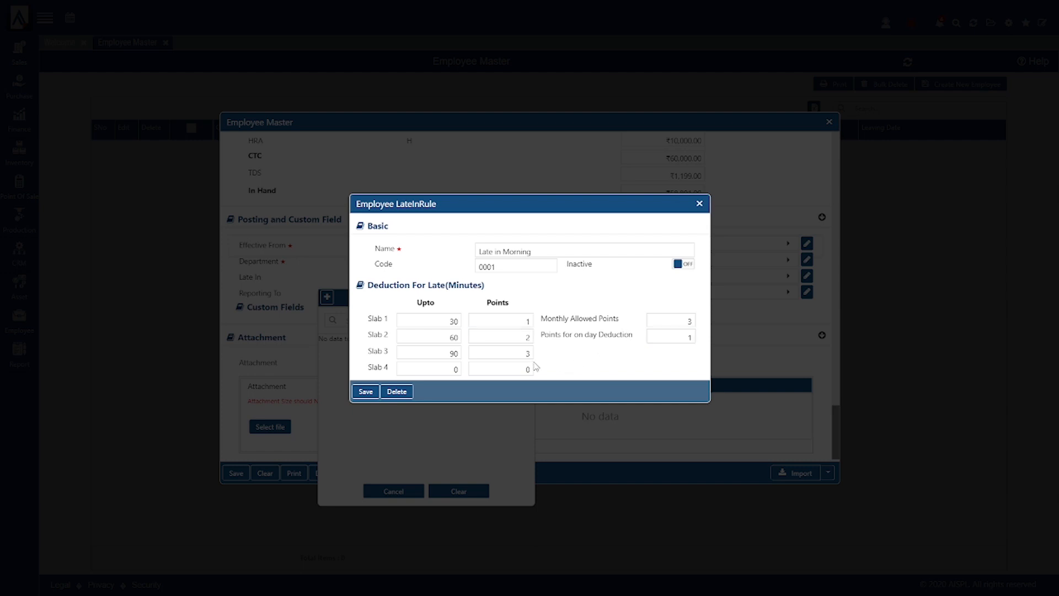
{"action": "left_click", "coordinate": [447, 319]}
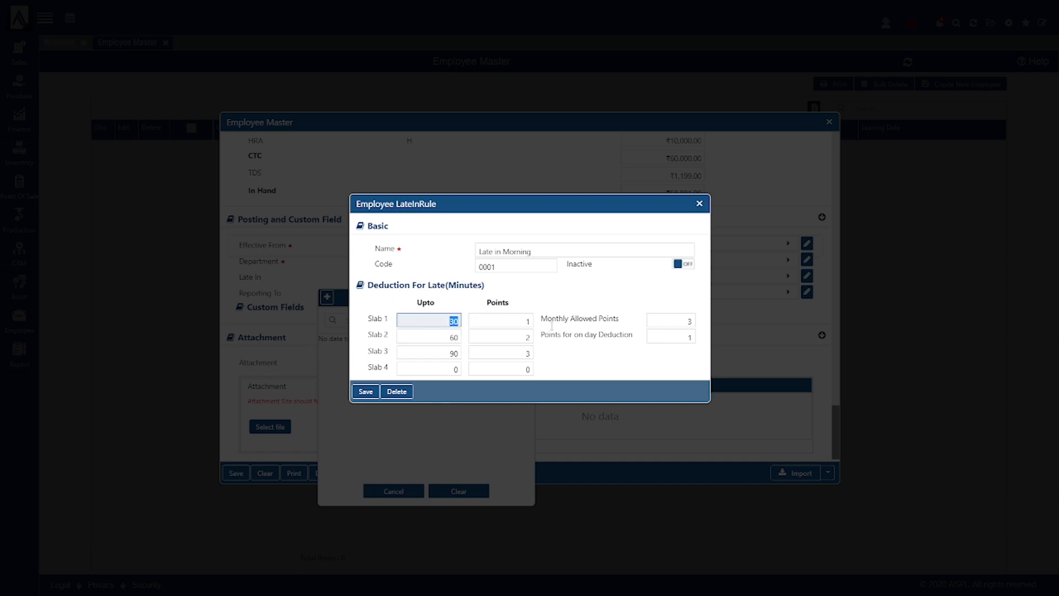
{"action": "left_click", "coordinate": [694, 323]}
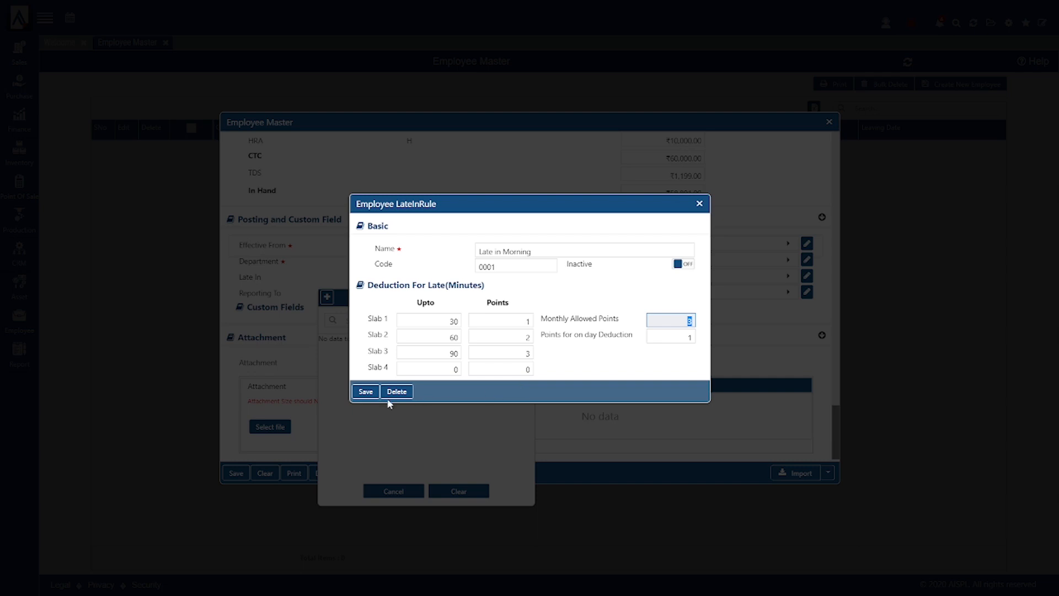
{"action": "left_click", "coordinate": [698, 203]}
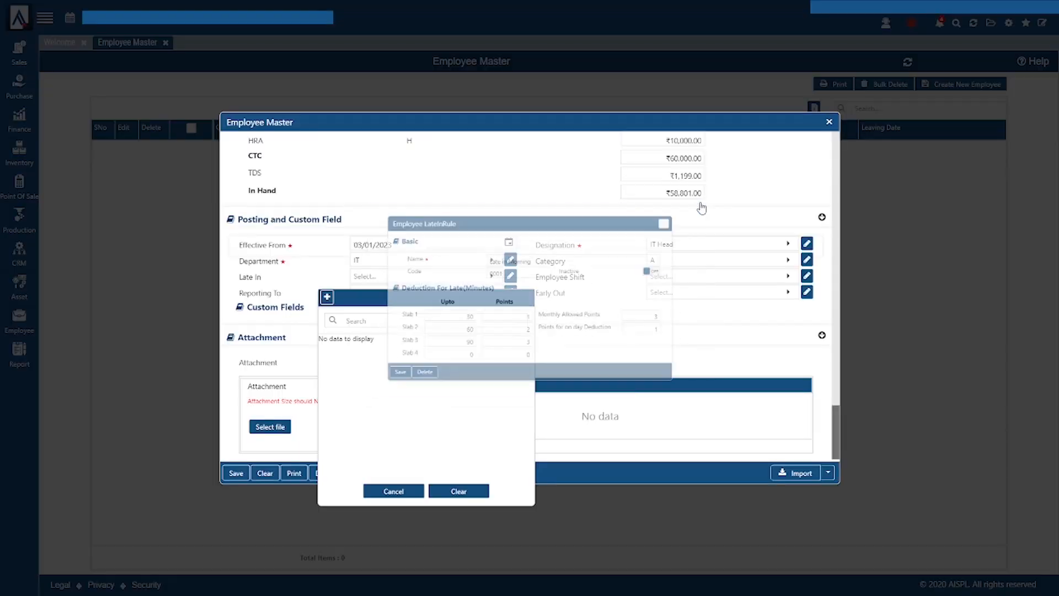
- Close the Late In and Early Leaving rule lists without adding any rule
{"action": "left_click", "coordinate": [625, 339]}
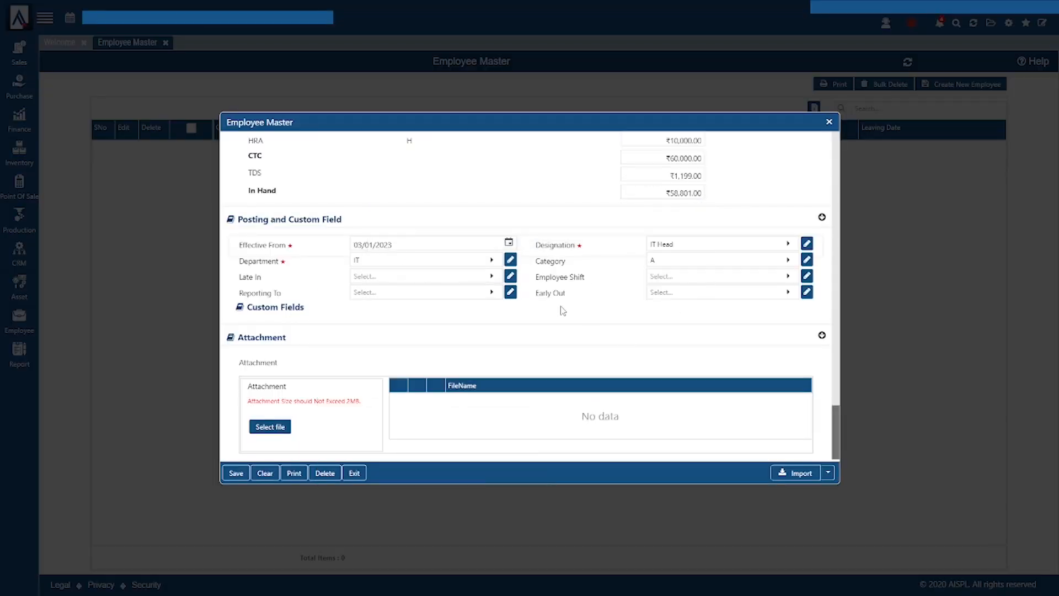
{"action": "left_click", "coordinate": [684, 295]}
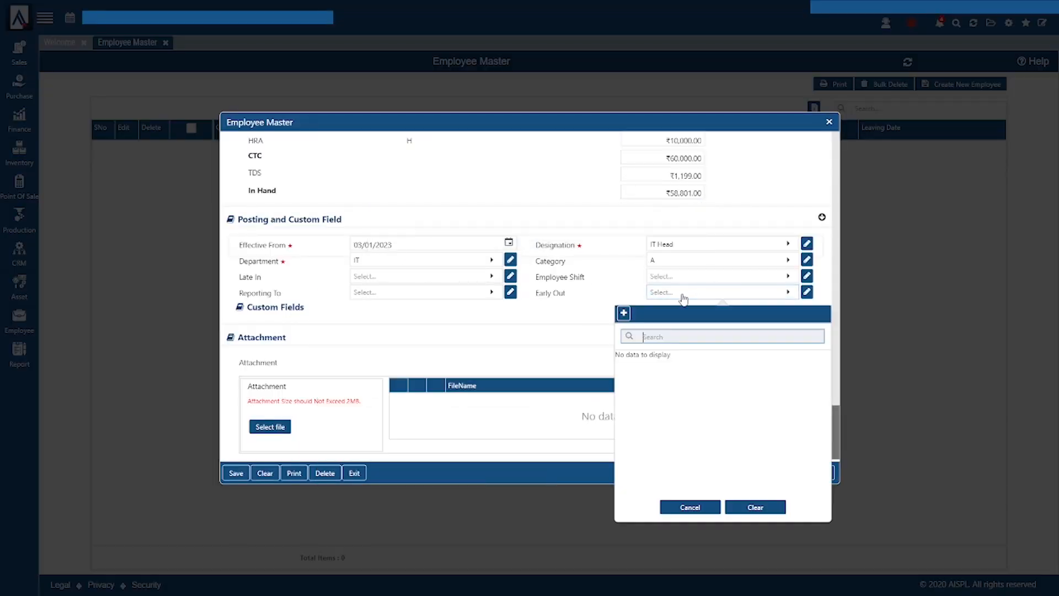
{"action": "left_click", "coordinate": [624, 314]}
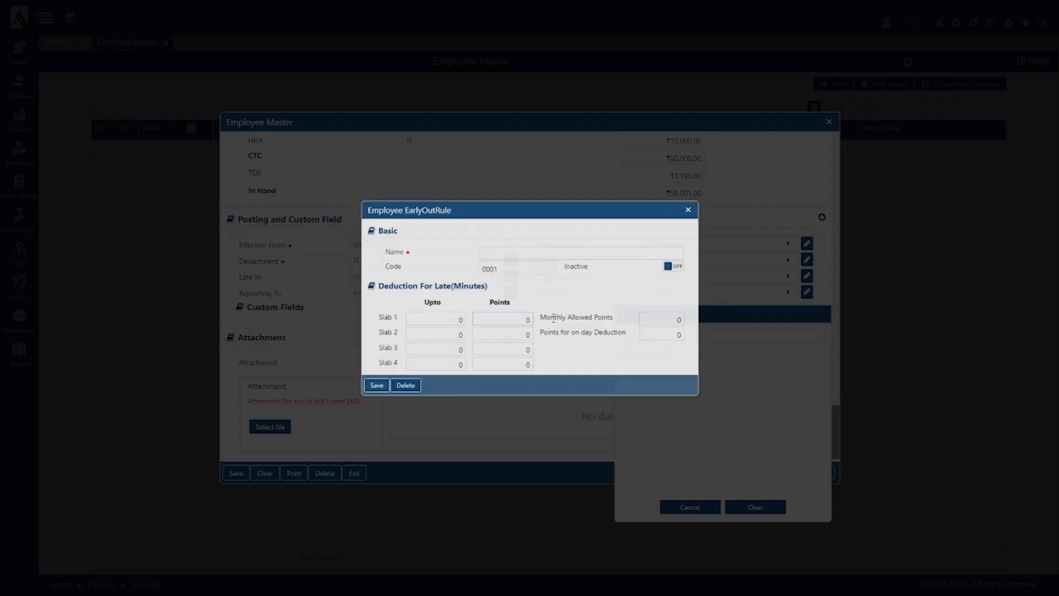
{"action": "left_click", "coordinate": [699, 204]}
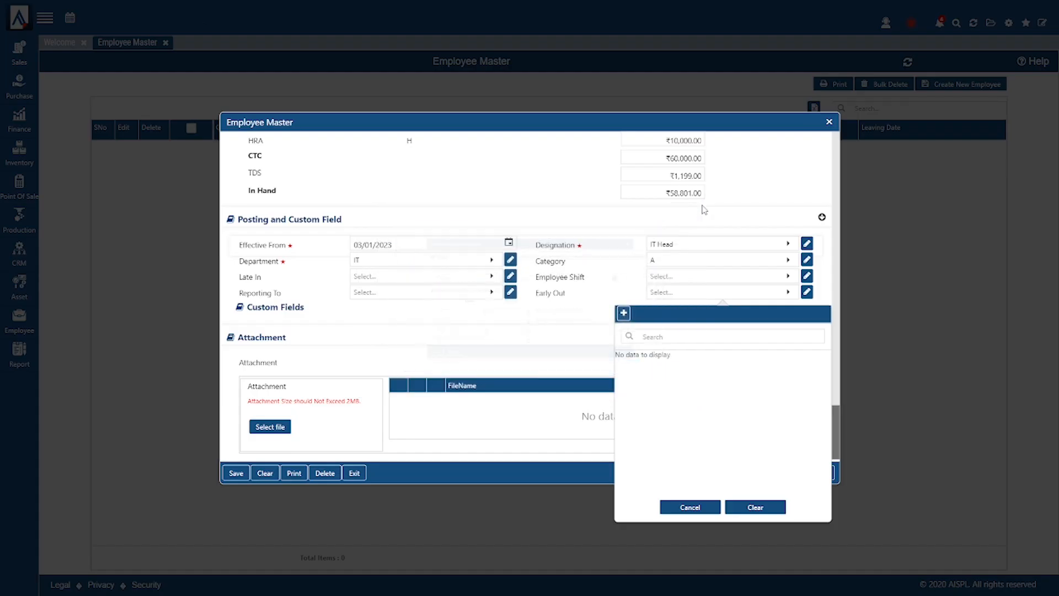
{"action": "left_click", "coordinate": [602, 302]}
- Start a new shift named Morning in the Employee Shift list
{"action": "left_click", "coordinate": [674, 280]}
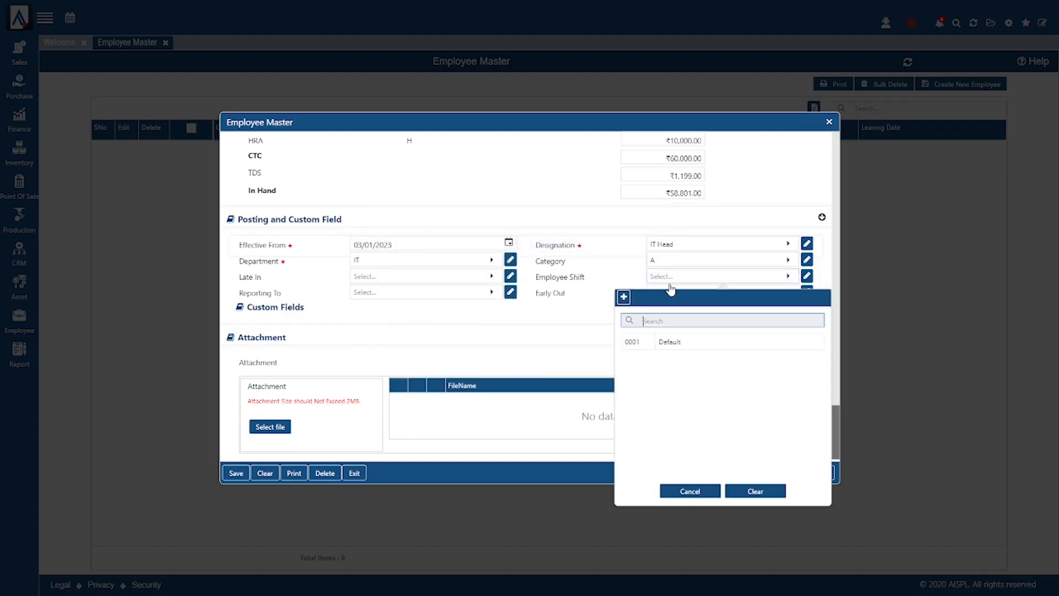
{"action": "left_click", "coordinate": [624, 299]}
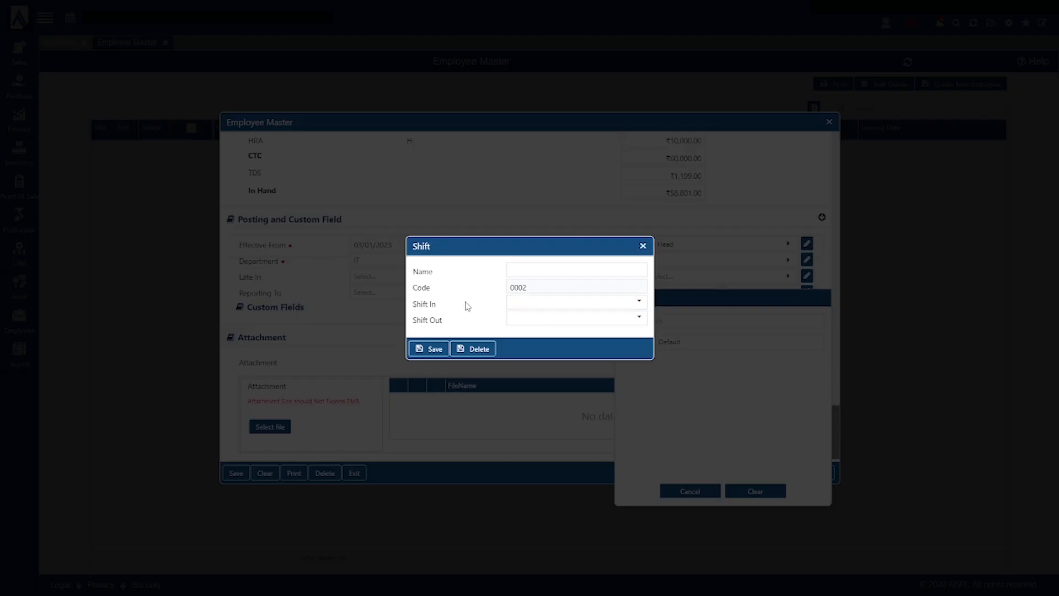
{"action": "left_click", "coordinate": [559, 268]}
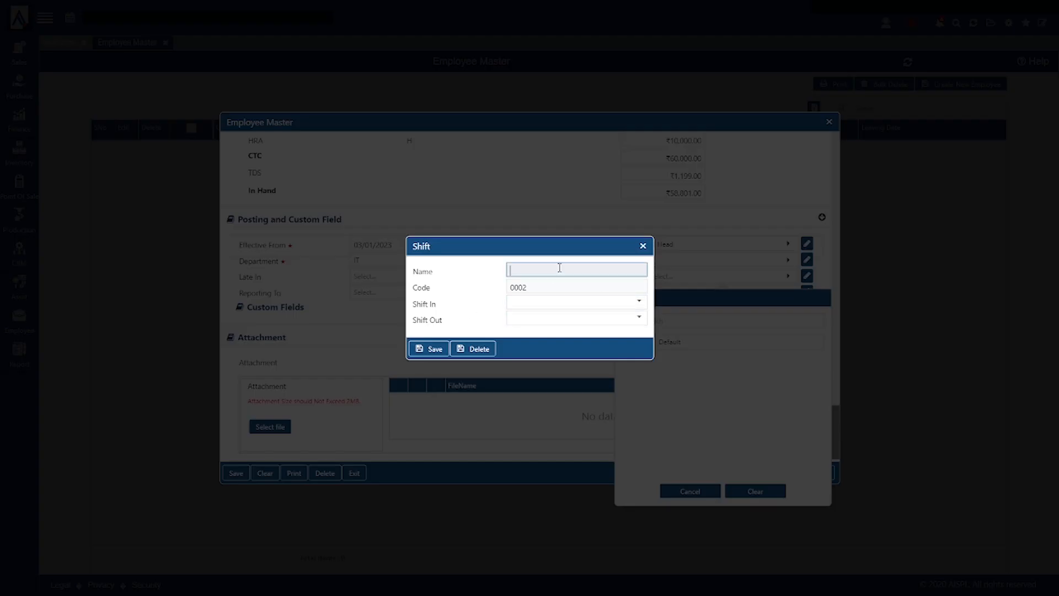
{"action": "type", "text": "Mor"}
- Give the Morning shift hours 09 to 18 and assign it as the employee's shift
{"action": "left_click", "coordinate": [574, 302]}
{"action": "scroll", "coordinate": [532, 266], "scroll_direction": "up", "scroll_amount": 3}
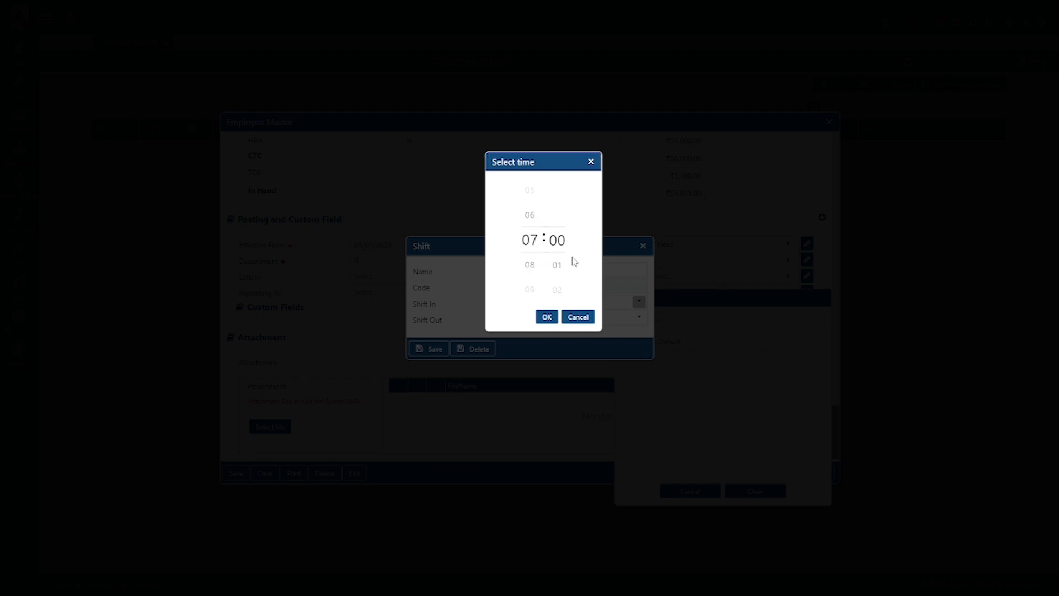
{"action": "scroll", "coordinate": [552, 264], "scroll_direction": "down", "scroll_amount": 3}
{"action": "scroll", "coordinate": [532, 253], "scroll_direction": "down", "scroll_amount": 3}
{"action": "left_click", "coordinate": [533, 222]}
{"action": "scroll", "coordinate": [558, 264], "scroll_direction": "down", "scroll_amount": 20}
{"action": "scroll", "coordinate": [557, 267], "scroll_direction": "down", "scroll_amount": 8}
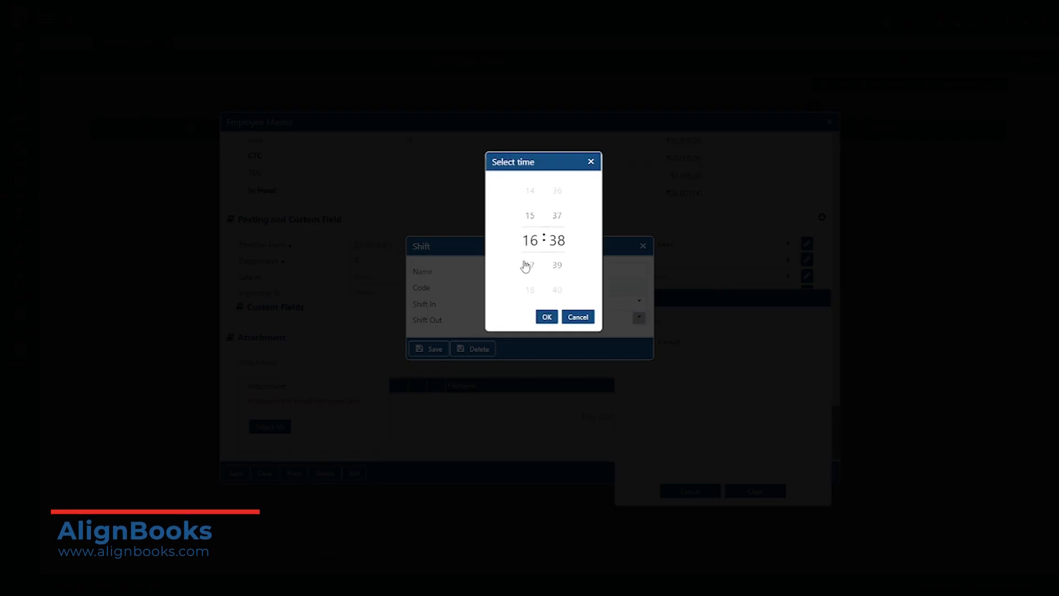
{"action": "scroll", "coordinate": [531, 262], "scroll_direction": "down", "scroll_amount": 3}
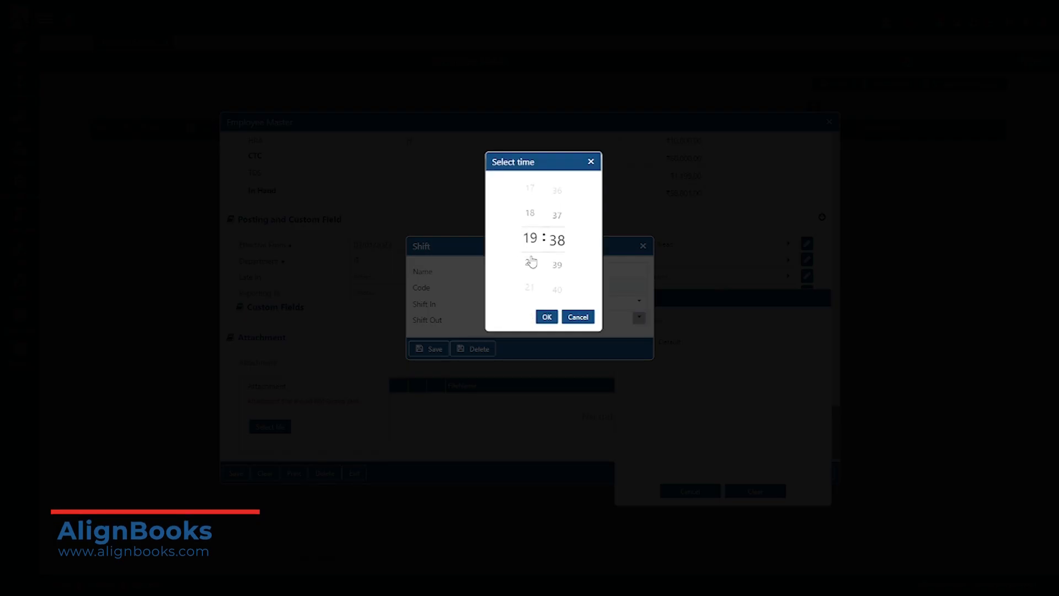
{"action": "left_click", "coordinate": [531, 217]}
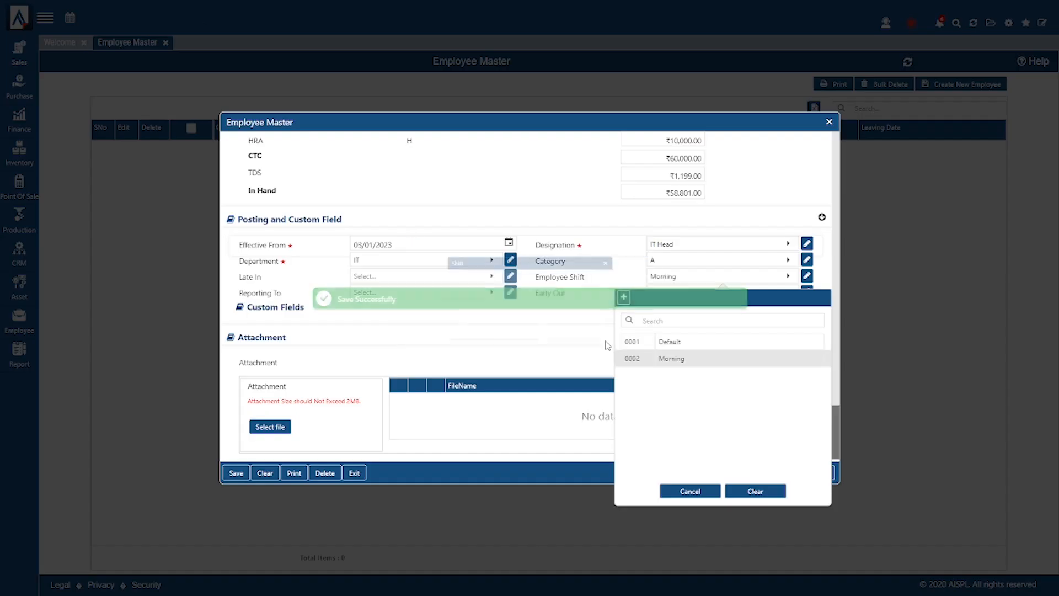
{"action": "left_click", "coordinate": [556, 321]}
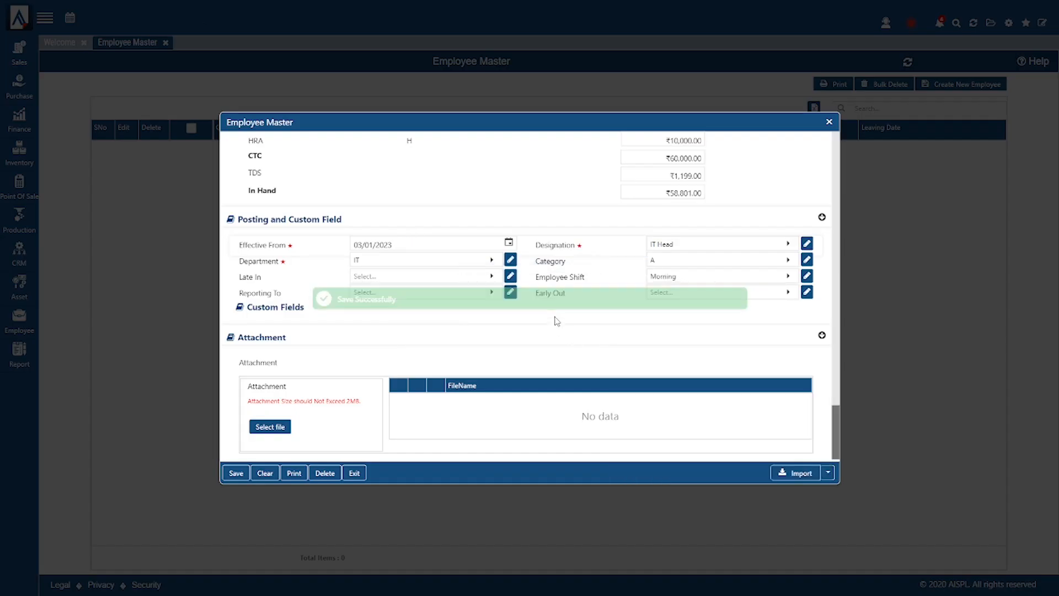
- Leave Reporting To empty and save the employee, who appears as code 000001 in the list
{"action": "left_click", "coordinate": [421, 293]}
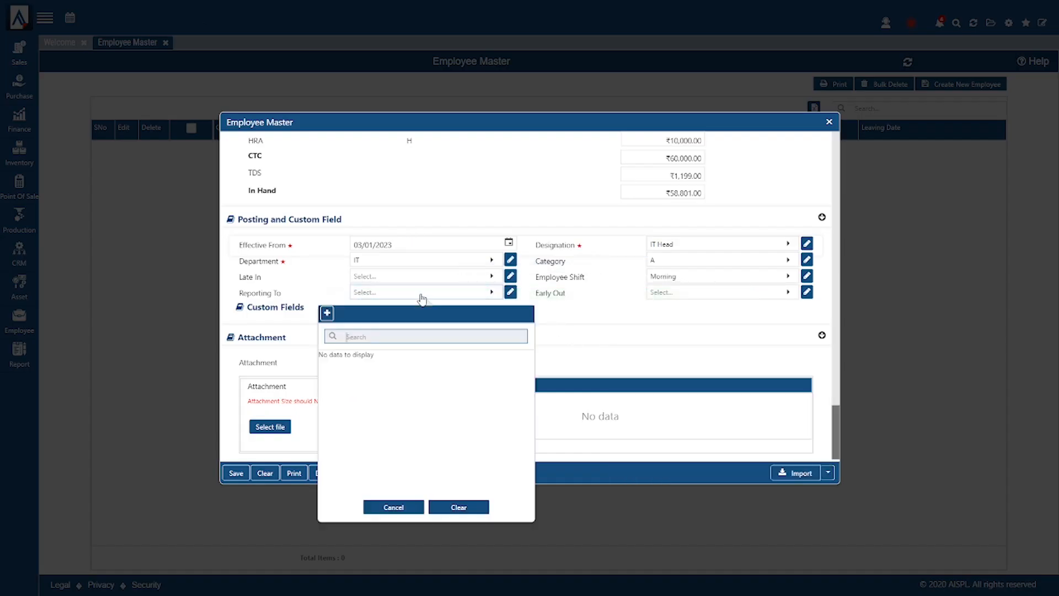
{"action": "left_click", "coordinate": [421, 294]}
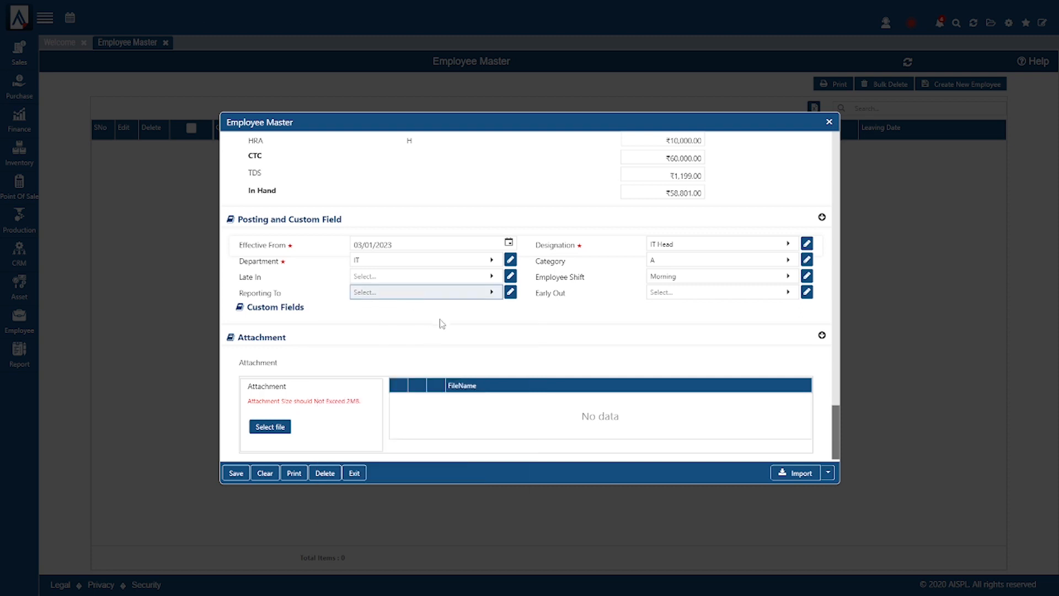
{"action": "left_click", "coordinate": [236, 473]}
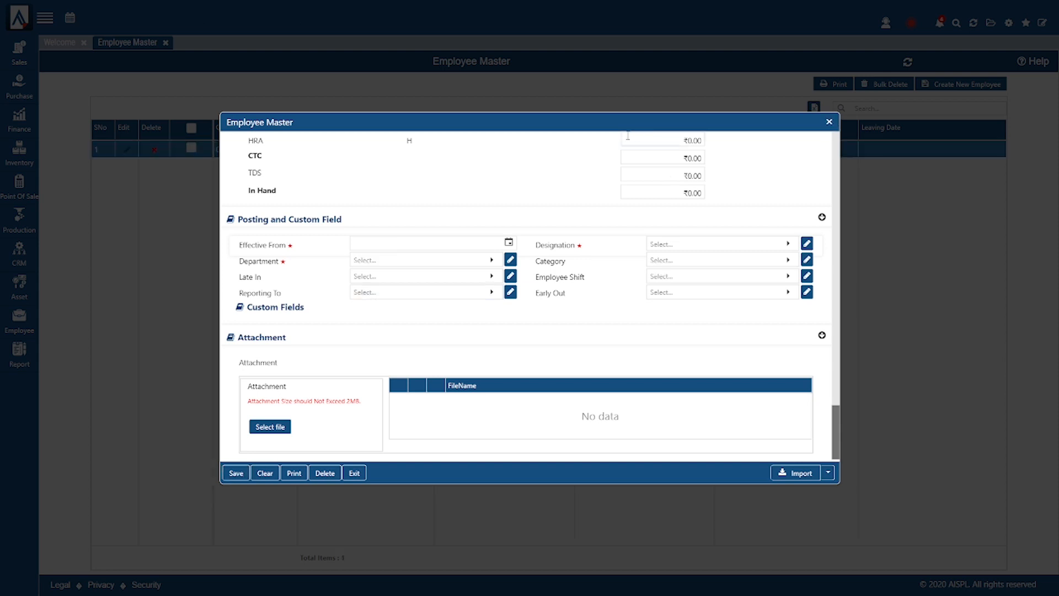
{"action": "left_click_drag", "start_coordinate": [562, 119], "coordinate": [738, 119]}
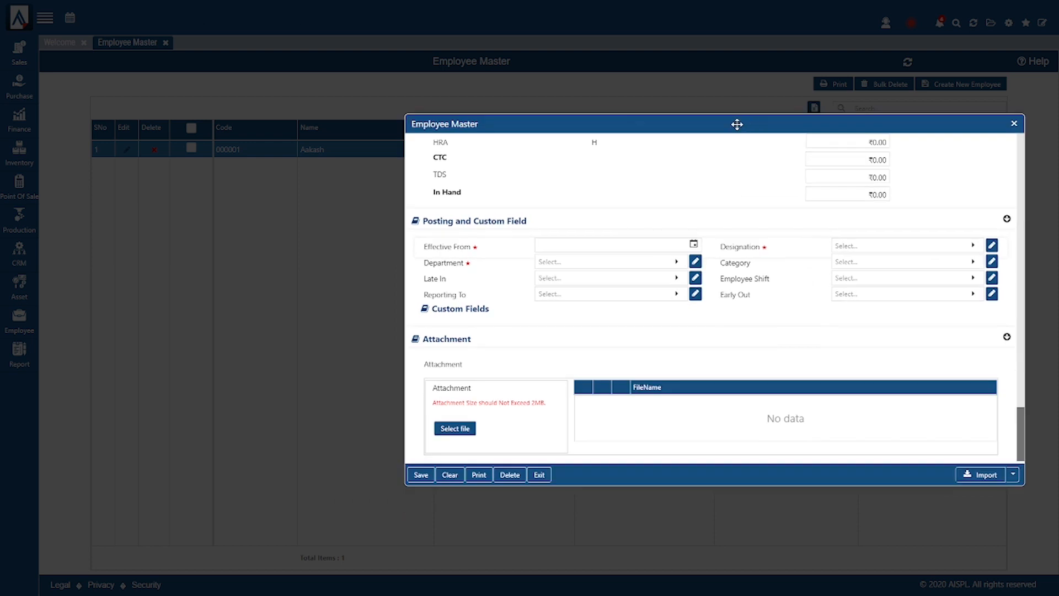
- Reveal the Import menu's Download Format option, then switch to the Employee Master workbook in Excel
{"action": "left_click_drag", "start_coordinate": [578, 119], "coordinate": [392, 132]}
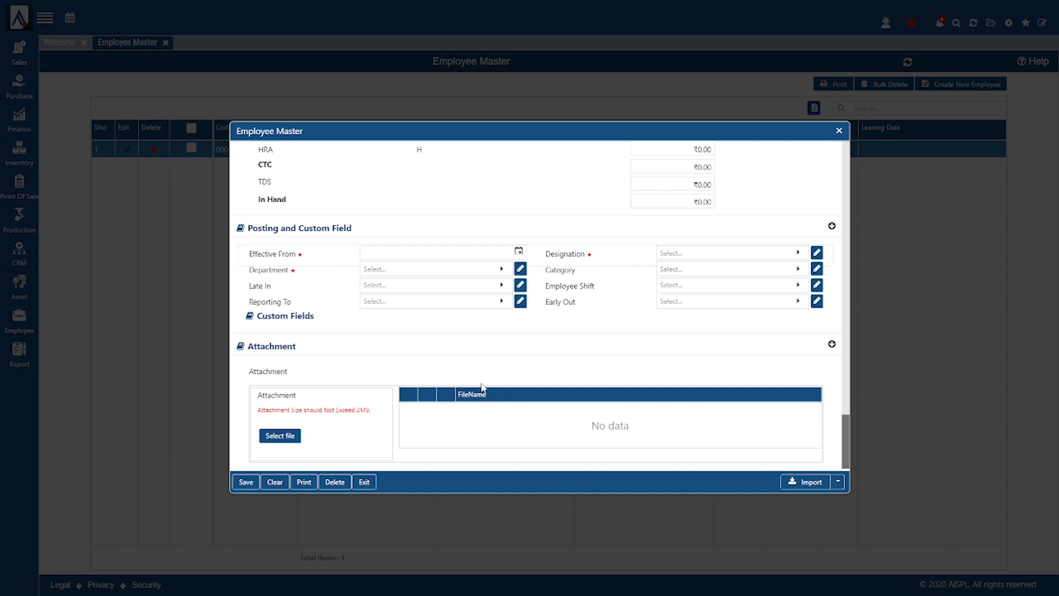
{"action": "left_click", "coordinate": [837, 484]}
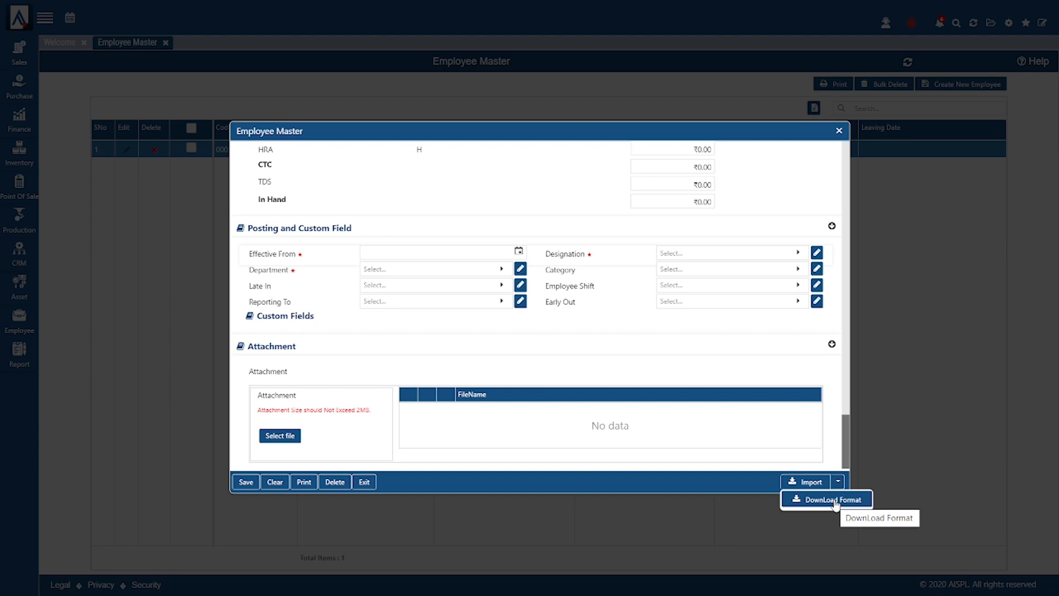
{"action": "key", "text": "alt+Tab"}
{"action": "key", "text": "alt+Tab"}
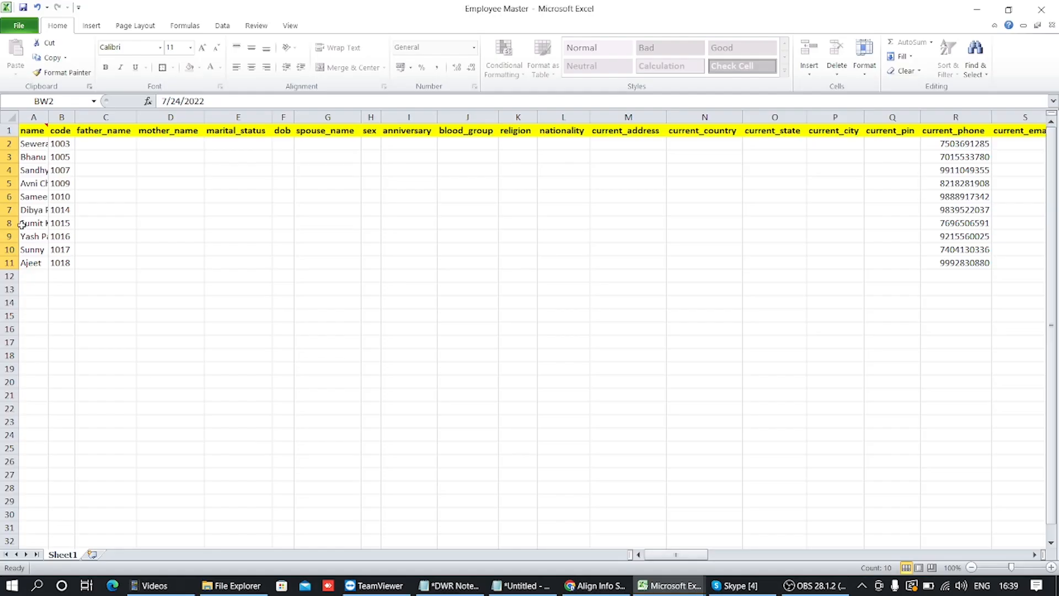
{"action": "left_click", "coordinate": [81, 158]}
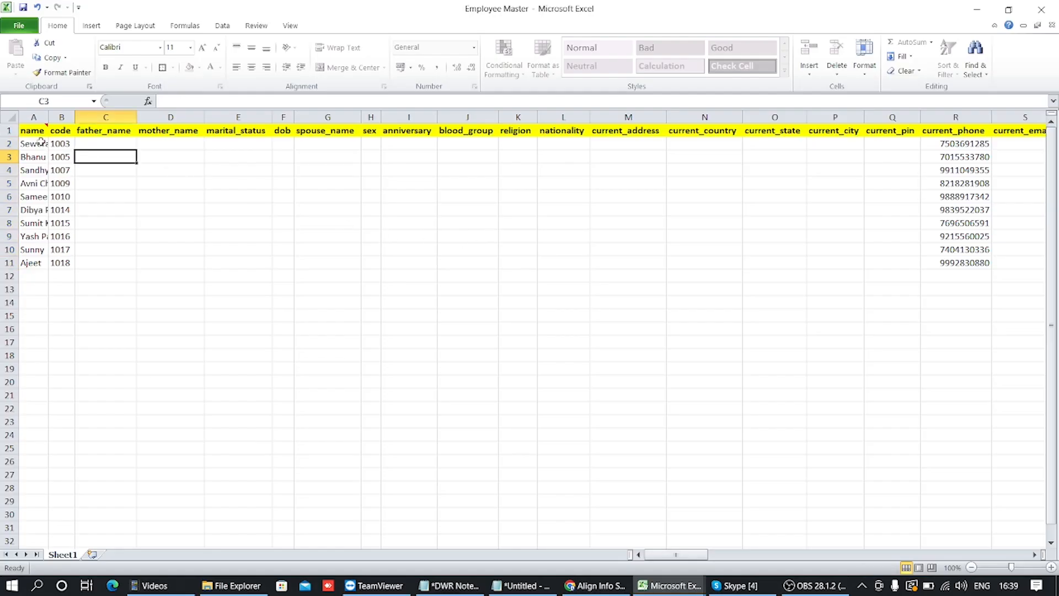
{"action": "left_click_drag", "start_coordinate": [41, 141], "coordinate": [35, 259]}
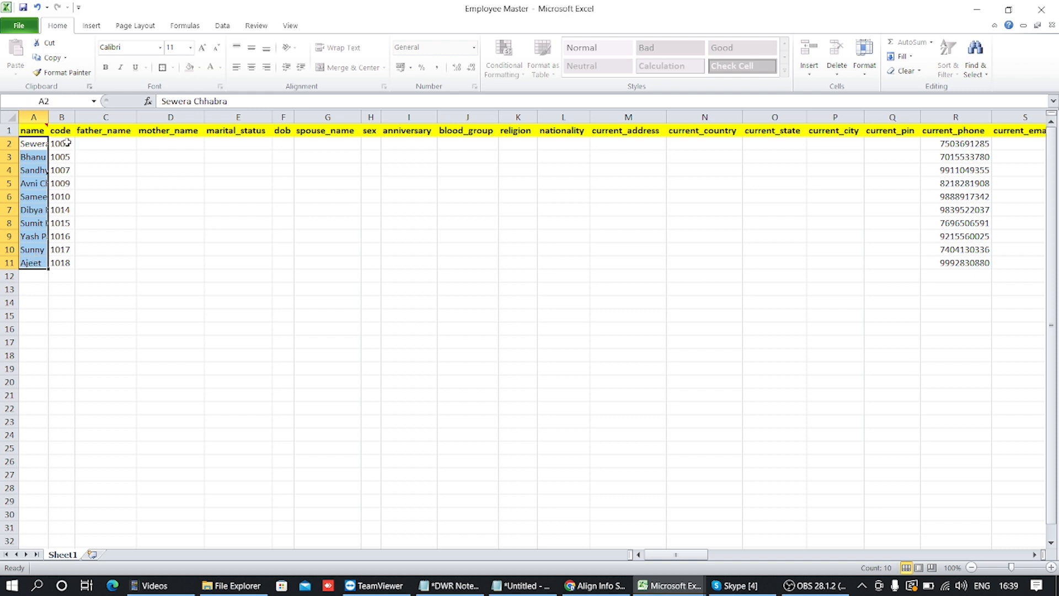
{"action": "left_click_drag", "start_coordinate": [67, 142], "coordinate": [64, 263]}
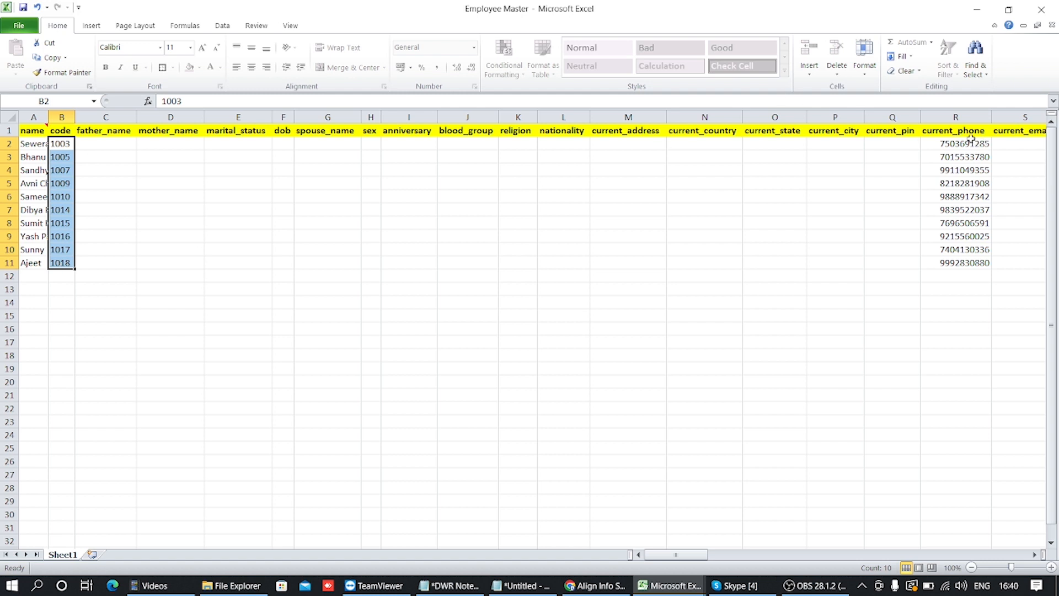
{"action": "left_click_drag", "start_coordinate": [974, 142], "coordinate": [974, 259]}
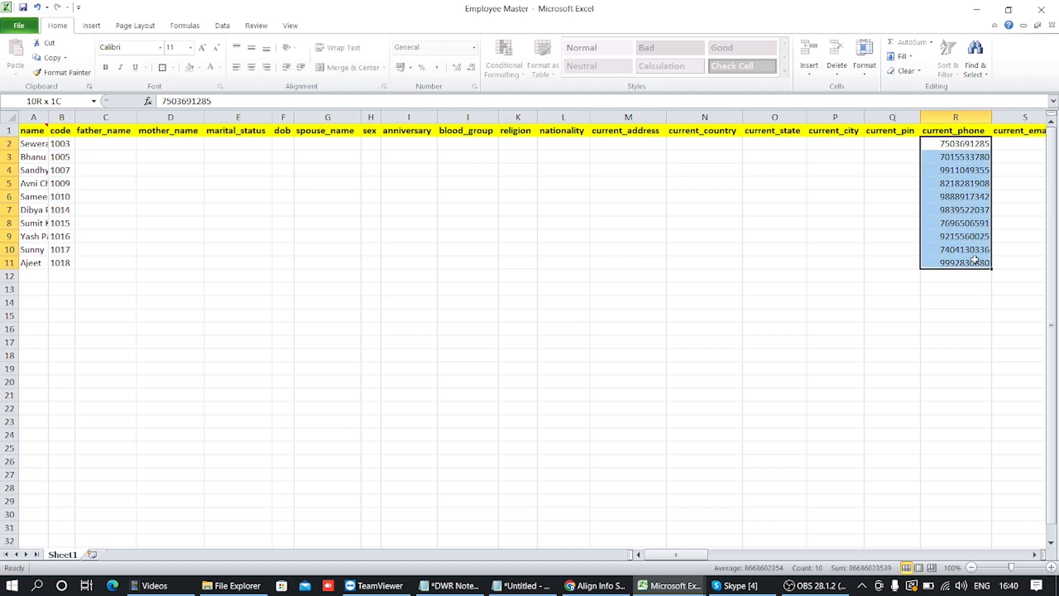
{"action": "left_click", "coordinate": [124, 143]}
{"action": "left_click", "coordinate": [164, 143]}
{"action": "left_click", "coordinate": [238, 142]}
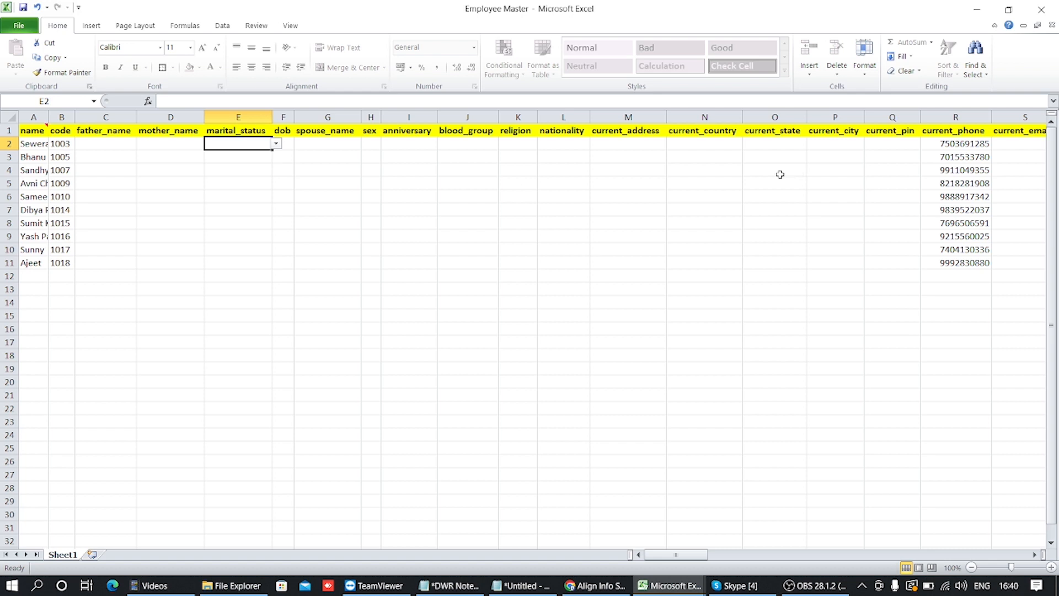
{"action": "left_click", "coordinate": [947, 158]}
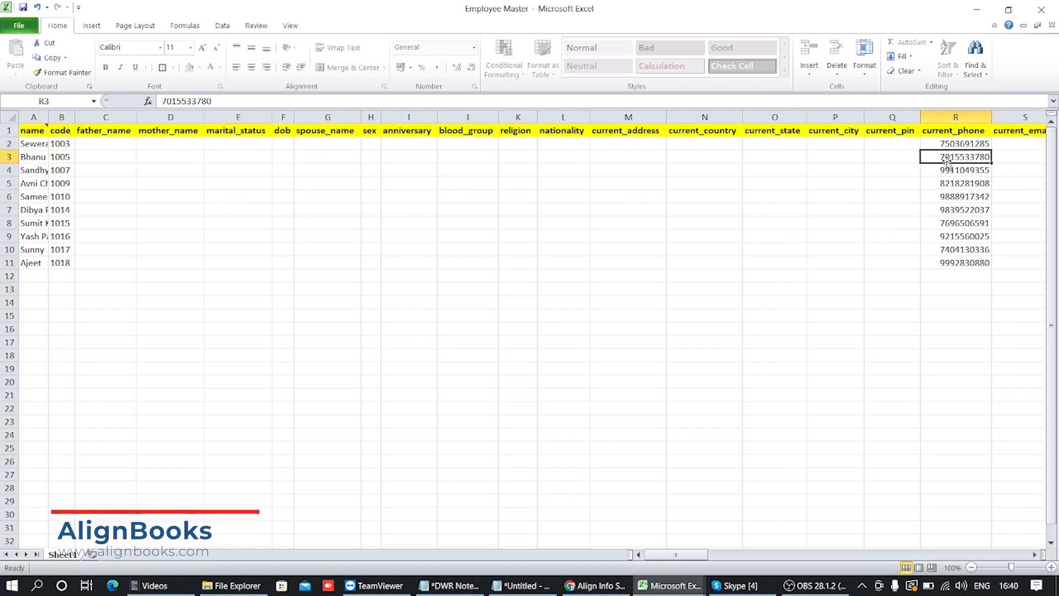
{"action": "key", "text": "Right"}
{"action": "key", "text": "Right"}
{"action": "key", "text": "Right"}
{"action": "key", "text": "Right"}
{"action": "key", "text": "Right"}
{"action": "key", "text": "Right"}
{"action": "key", "text": "Right"}
{"action": "key", "text": "Right"}
{"action": "key", "text": "Right"}
{"action": "key", "text": "Right"}
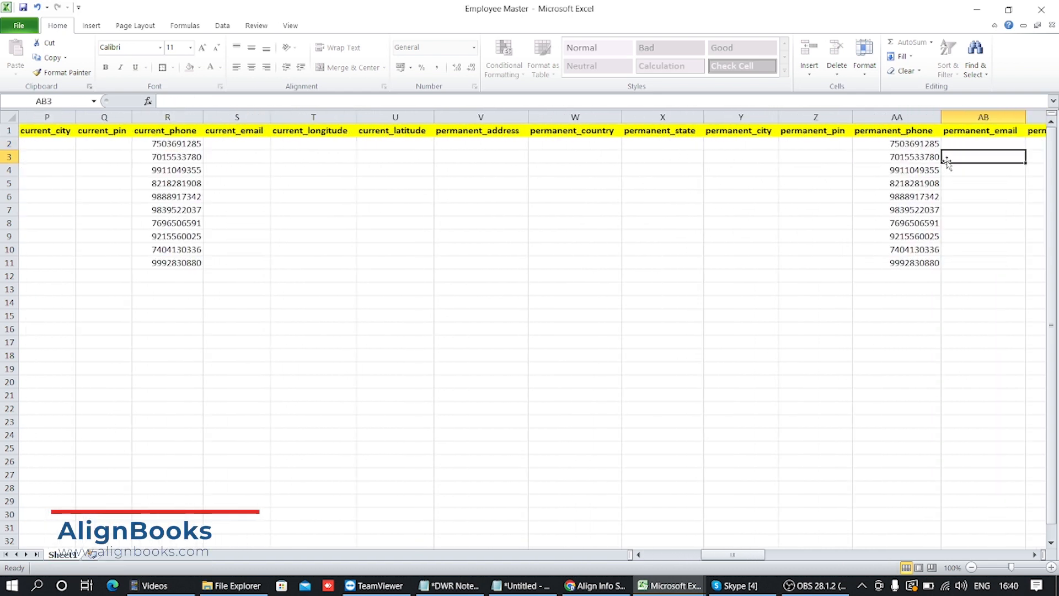
{"action": "key", "text": "Right"}
{"action": "key", "text": "Right"}
{"action": "key", "text": "Right"}
{"action": "key", "text": "Right"}
{"action": "key", "text": "Right"}
{"action": "key", "text": "Right"}
{"action": "key", "text": "Right"}
{"action": "key", "text": "Right"}
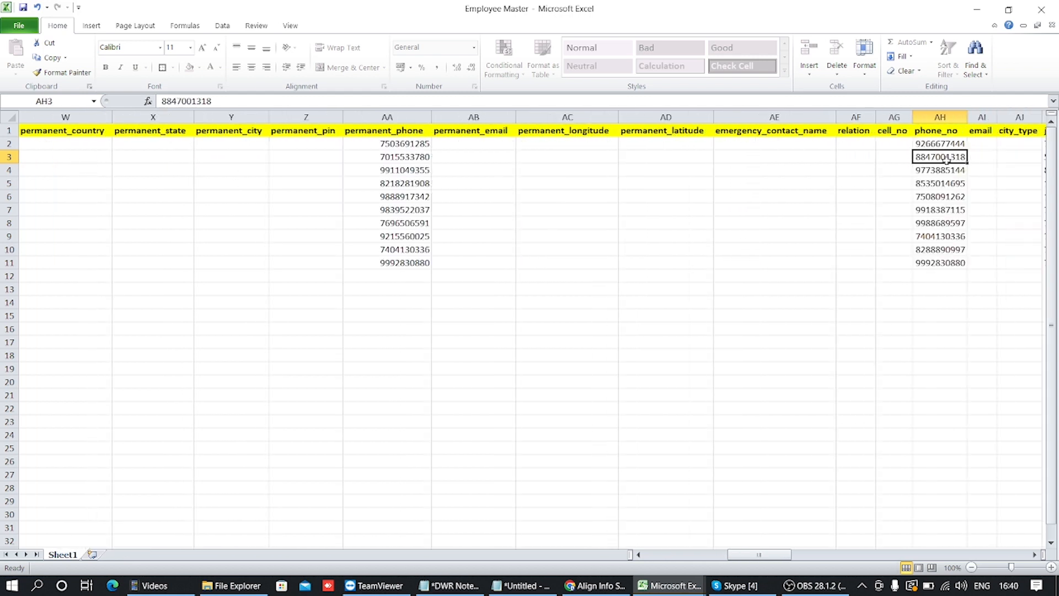
{"action": "key", "text": "Right"}
{"action": "key", "text": "Right"}
{"action": "key", "text": "Right"}
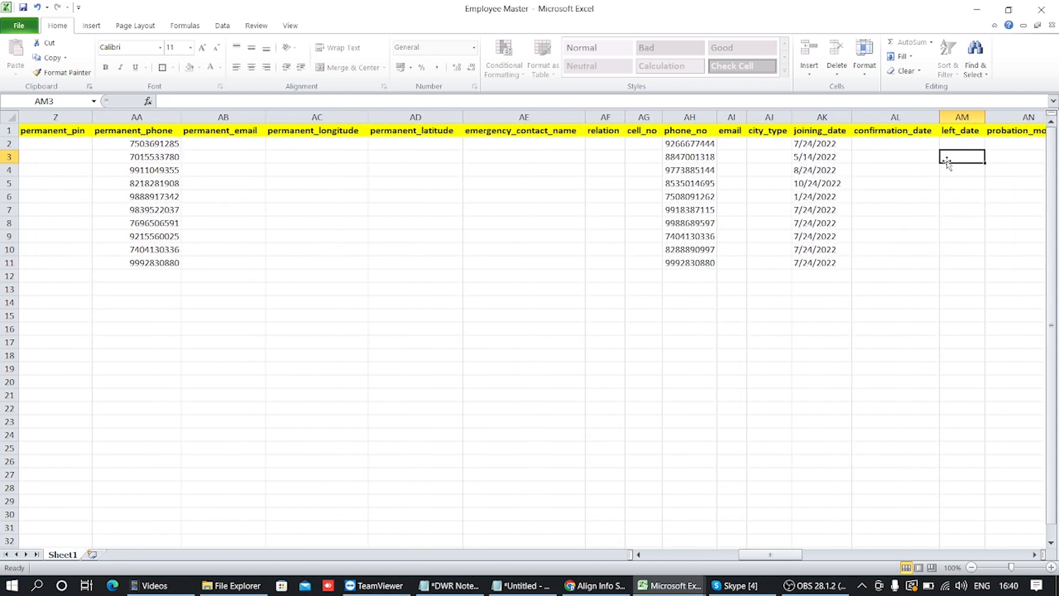
{"action": "left_click_drag", "start_coordinate": [826, 143], "coordinate": [826, 262]}
{"action": "key", "text": "Right"}
{"action": "key", "text": "Right"}
{"action": "key", "text": "Right"}
{"action": "key", "text": "Right"}
{"action": "key", "text": "Right"}
{"action": "key", "text": "Right"}
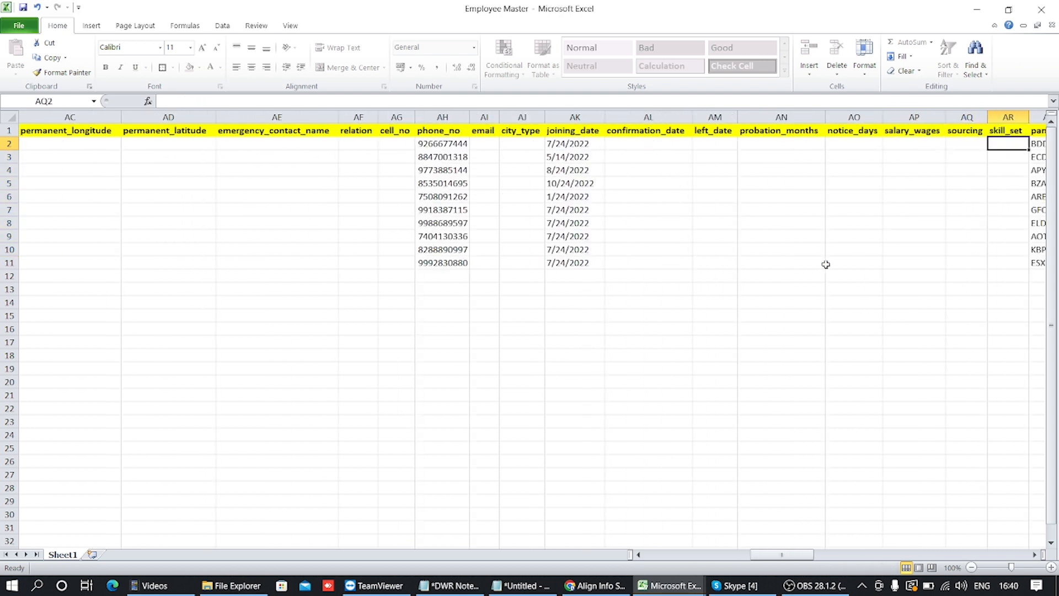
{"action": "key", "text": "Right"}
{"action": "key", "text": "Right"}
{"action": "key", "text": "Right"}
{"action": "key", "text": "Right"}
{"action": "key", "text": "Right"}
{"action": "key", "text": "Right"}
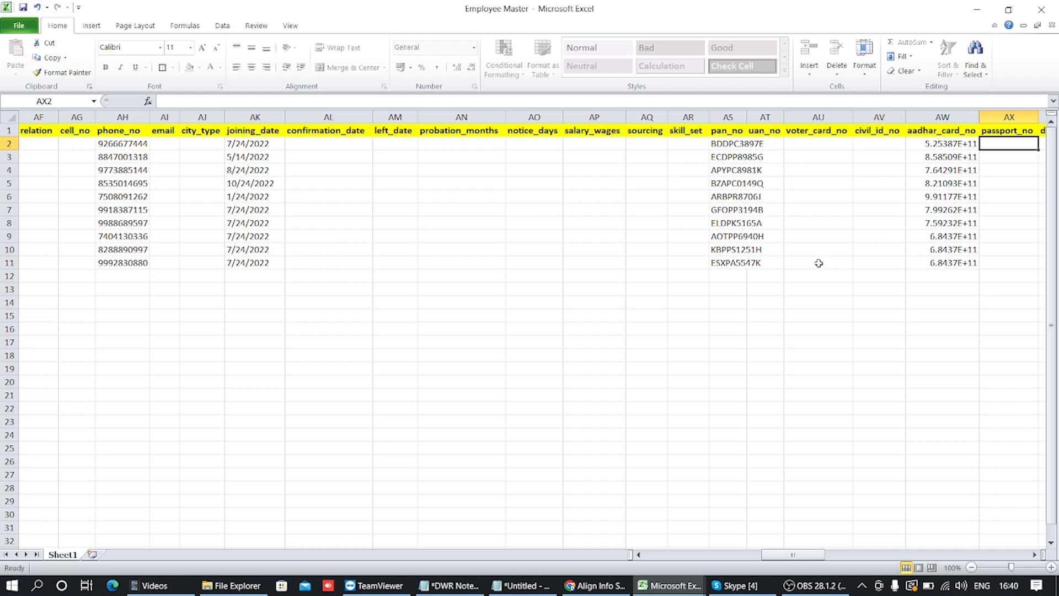
{"action": "left_click_drag", "start_coordinate": [739, 143], "coordinate": [733, 266]}
{"action": "left_click_drag", "start_coordinate": [933, 145], "coordinate": [942, 263]}
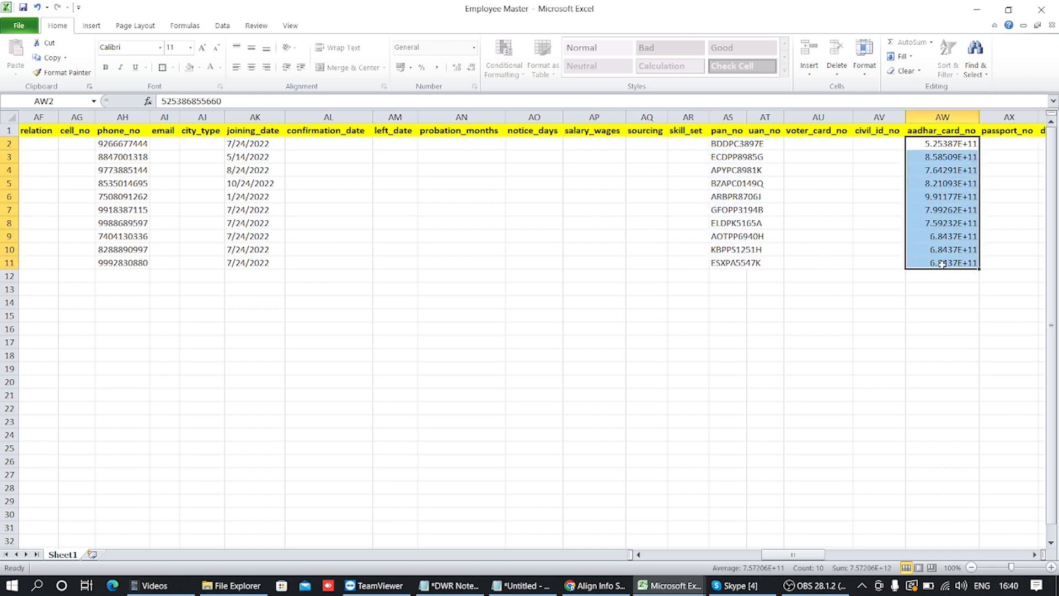
{"action": "key", "text": "Right"}
{"action": "key", "text": "Right"}
{"action": "key", "text": "Right"}
{"action": "key", "text": "Right"}
{"action": "key", "text": "Right"}
{"action": "key", "text": "Right"}
{"action": "key", "text": "Right"}
{"action": "key", "text": "Right"}
{"action": "key", "text": "Right"}
{"action": "key", "text": "Right"}
{"action": "key", "text": "Right"}
{"action": "key", "text": "Right"}
{"action": "key", "text": "Right"}
{"action": "key", "text": "Right"}
{"action": "key", "text": "Right"}
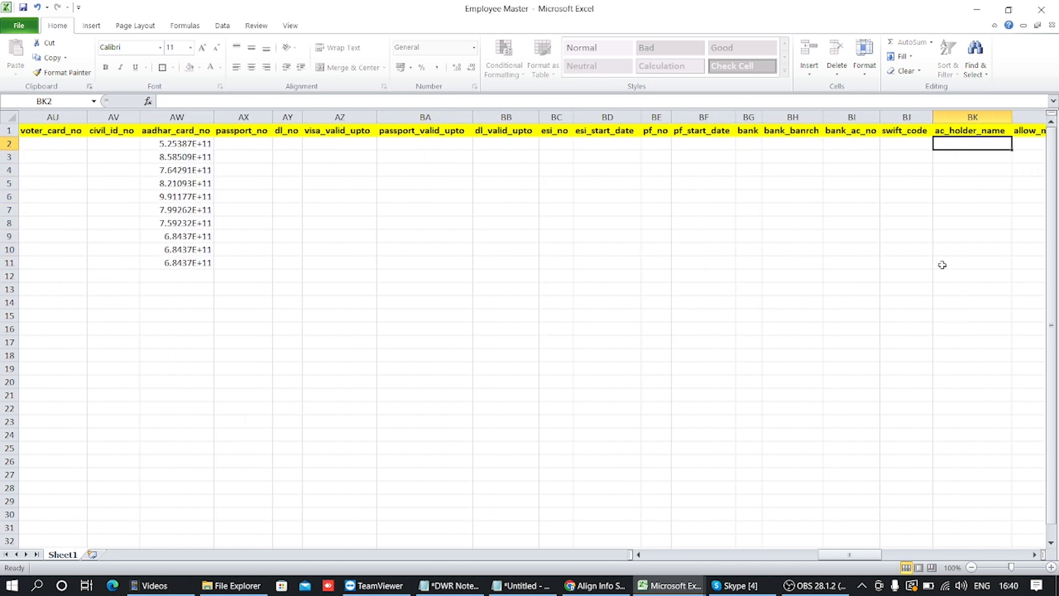
{"action": "key", "text": "Right"}
{"action": "key", "text": "Right"}
{"action": "key", "text": "Right"}
{"action": "key", "text": "Right"}
{"action": "key", "text": "Right"}
{"action": "key", "text": "Right"}
{"action": "key", "text": "Right"}
{"action": "key", "text": "Right"}
{"action": "key", "text": "Right"}
{"action": "key", "text": "Right"}
{"action": "key", "text": "Right"}
{"action": "key", "text": "Right"}
{"action": "key", "text": "Right"}
{"action": "key", "text": "Right"}
{"action": "key", "text": "Right"}
{"action": "key", "text": "Right"}
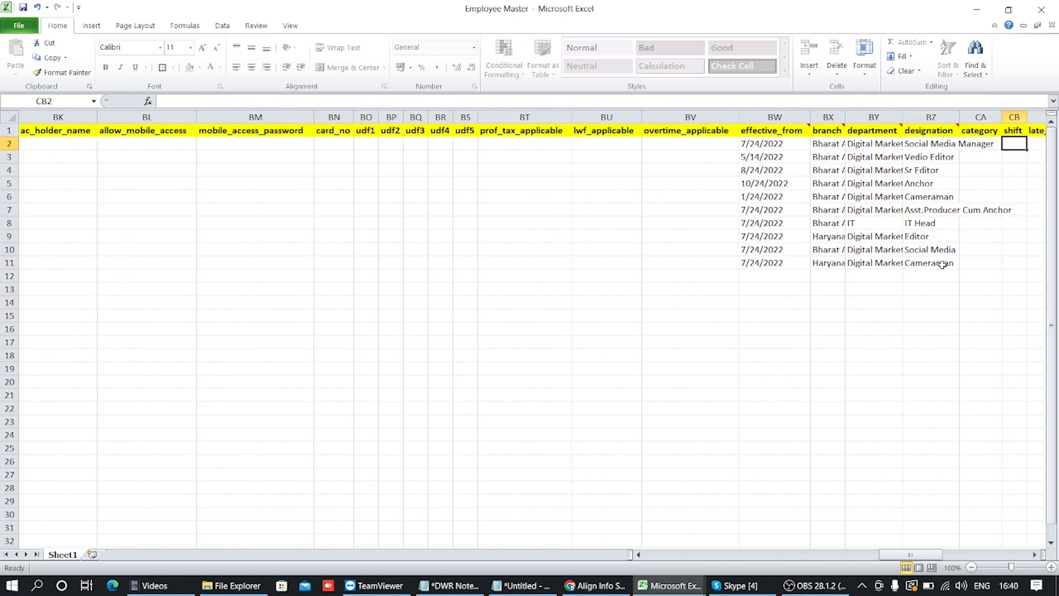
{"action": "left_click_drag", "start_coordinate": [784, 145], "coordinate": [778, 250]}
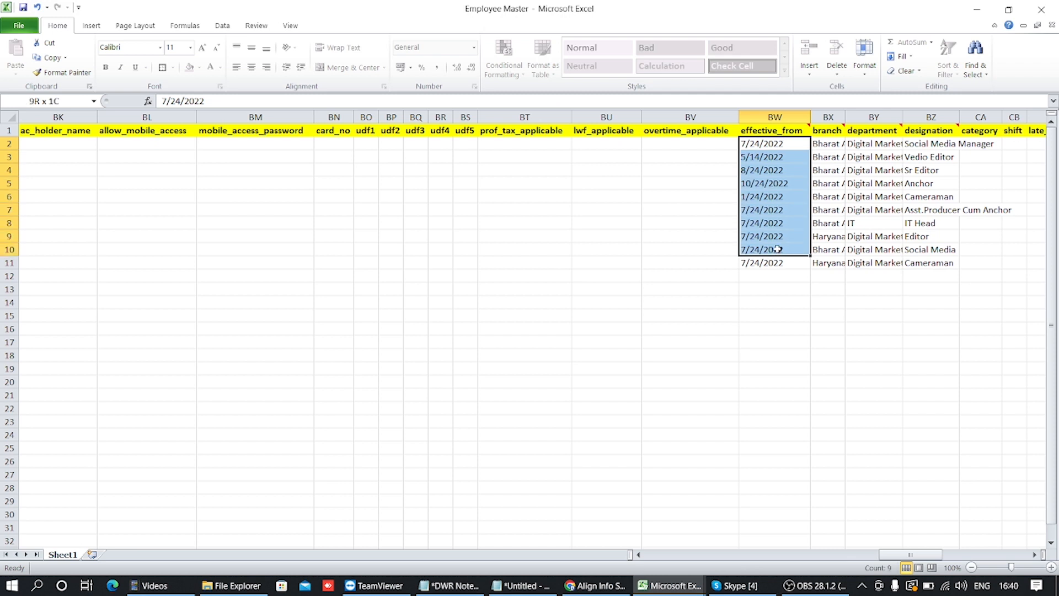
{"action": "left_click", "coordinate": [778, 264]}
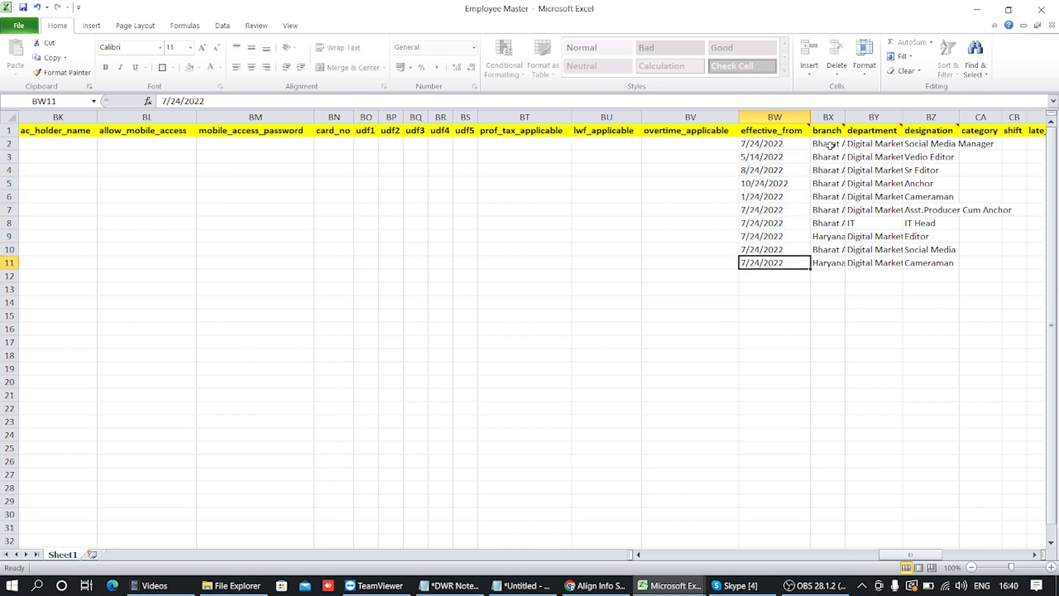
{"action": "left_click_drag", "start_coordinate": [830, 145], "coordinate": [840, 262]}
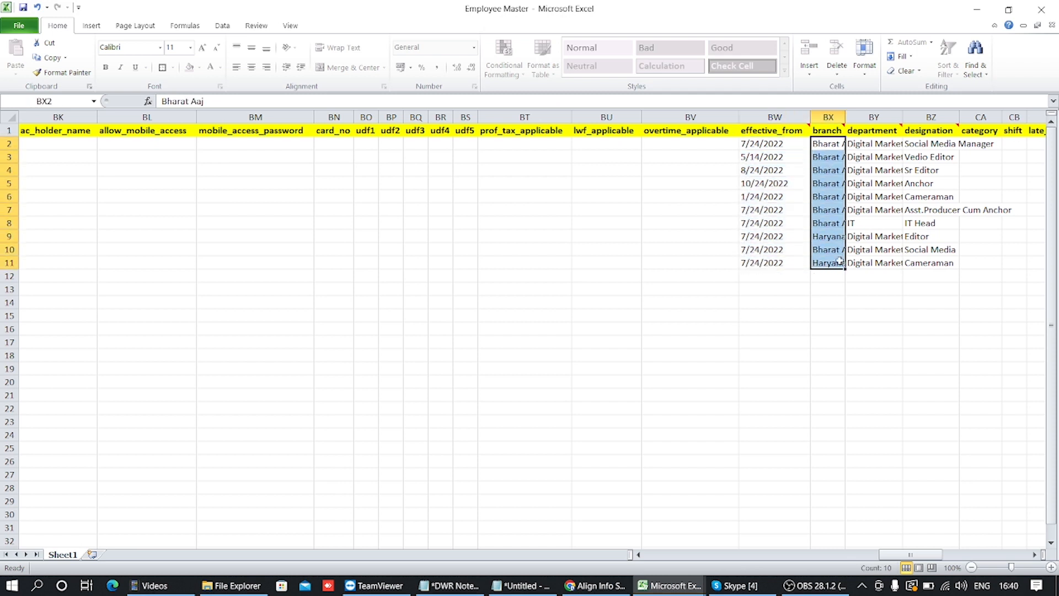
{"action": "left_click_drag", "start_coordinate": [874, 143], "coordinate": [888, 264]}
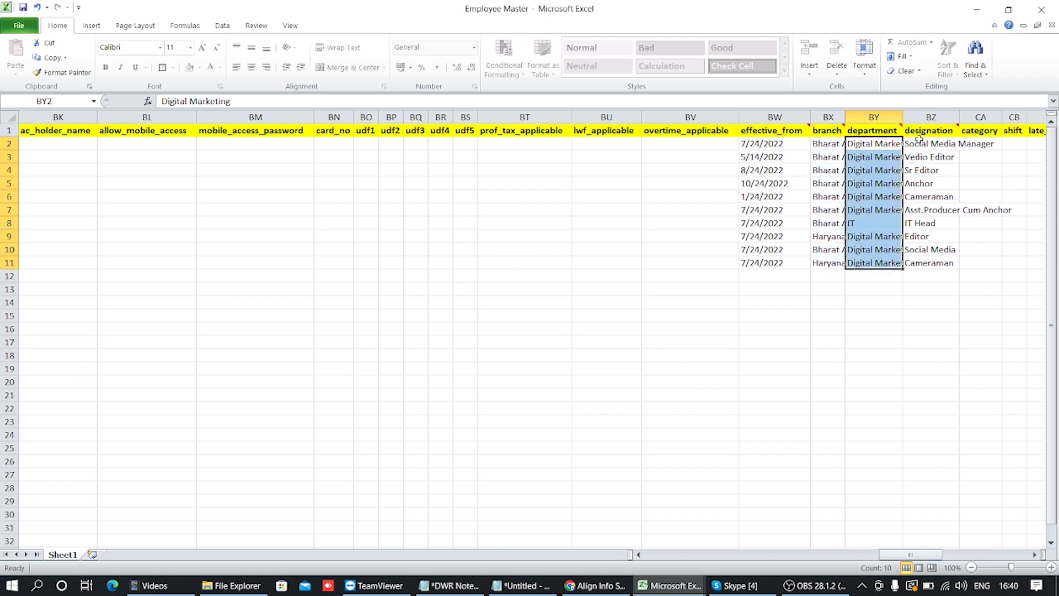
{"action": "left_click_drag", "start_coordinate": [917, 144], "coordinate": [904, 255]}
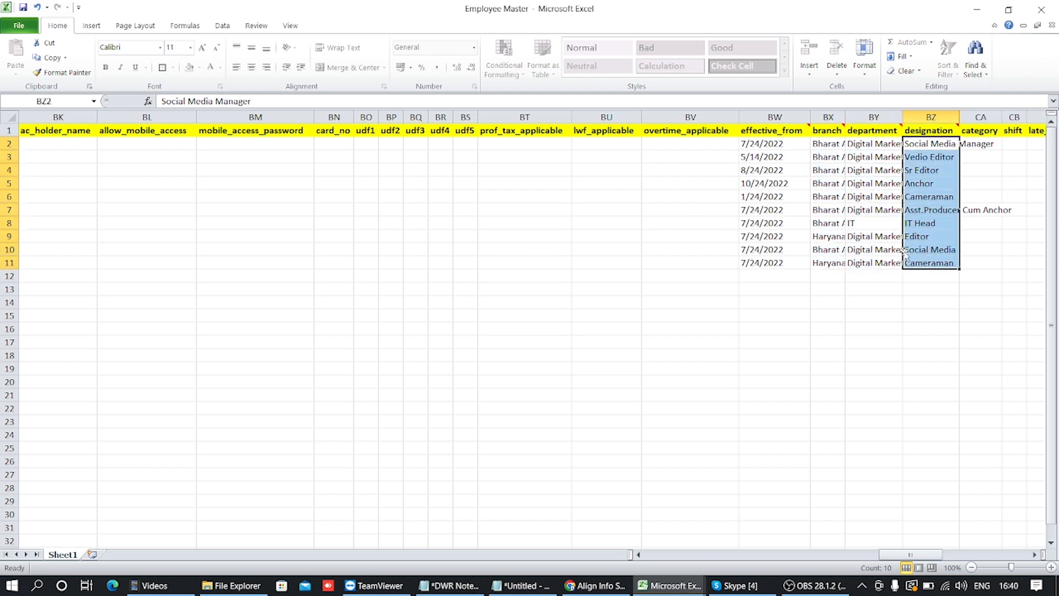
{"action": "key", "text": "Right"}
{"action": "key", "text": "Right"}
{"action": "key", "text": "Right"}
{"action": "key", "text": "Right"}
{"action": "key", "text": "Right"}
{"action": "key", "text": "Right"}
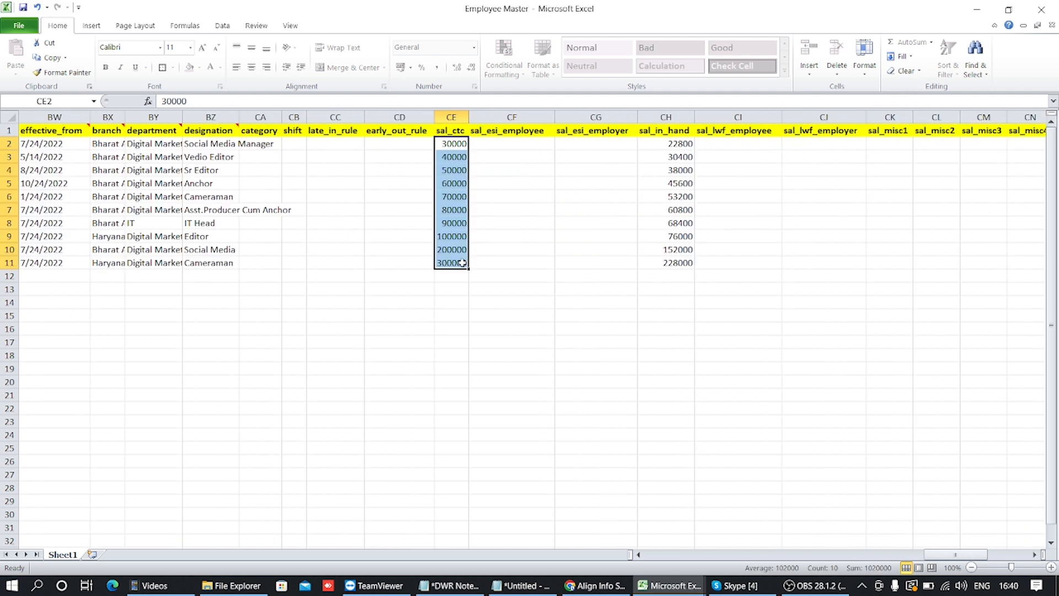
{"action": "left_click_drag", "start_coordinate": [677, 147], "coordinate": [689, 266]}
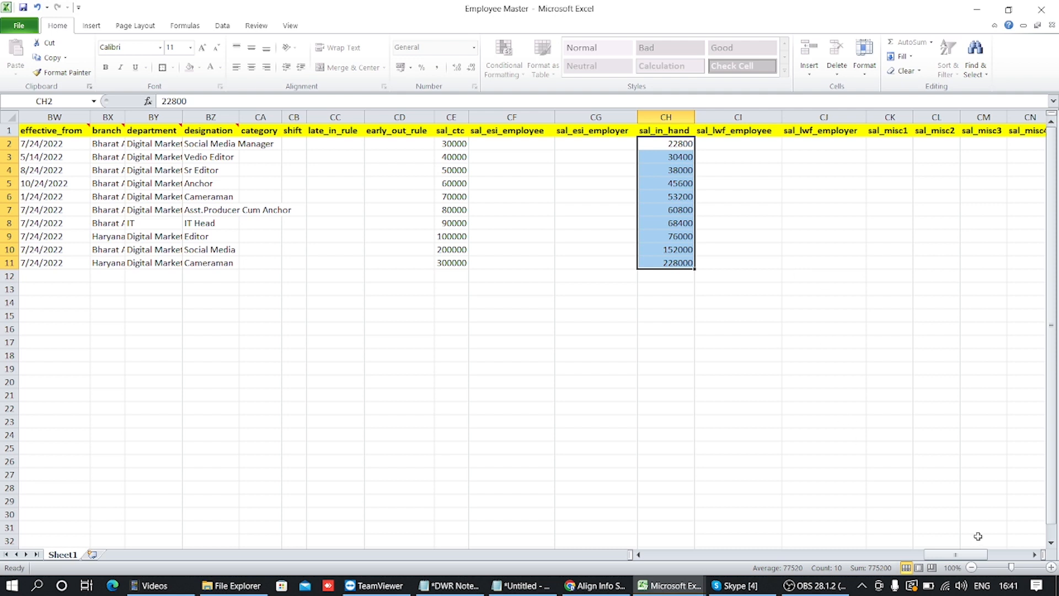
{"action": "left_click", "coordinate": [1034, 554]}
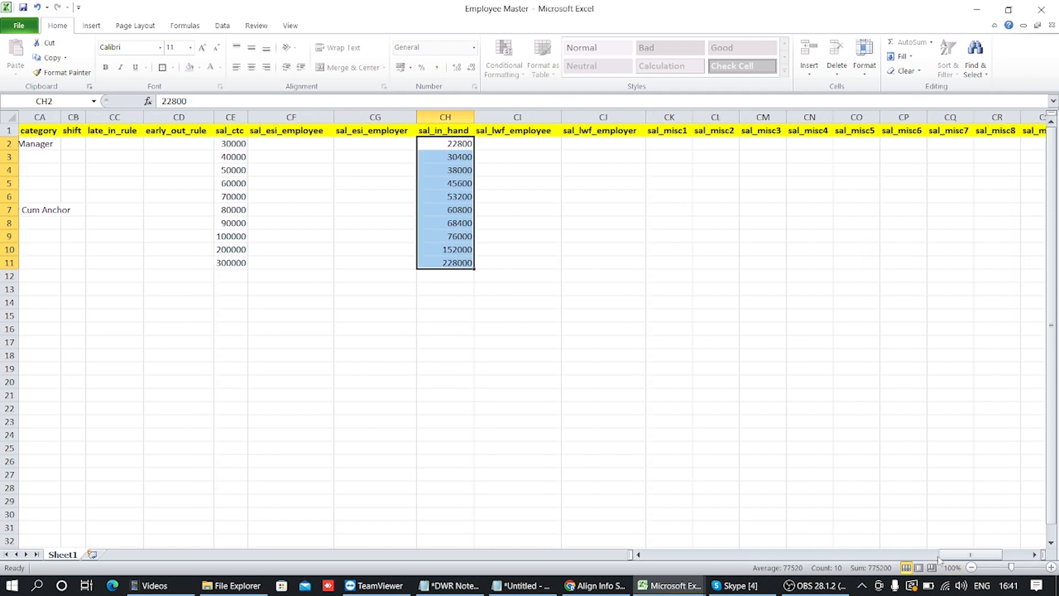
{"action": "left_click_drag", "start_coordinate": [941, 554], "coordinate": [661, 557]}
{"action": "left_click", "coordinate": [328, 303]}
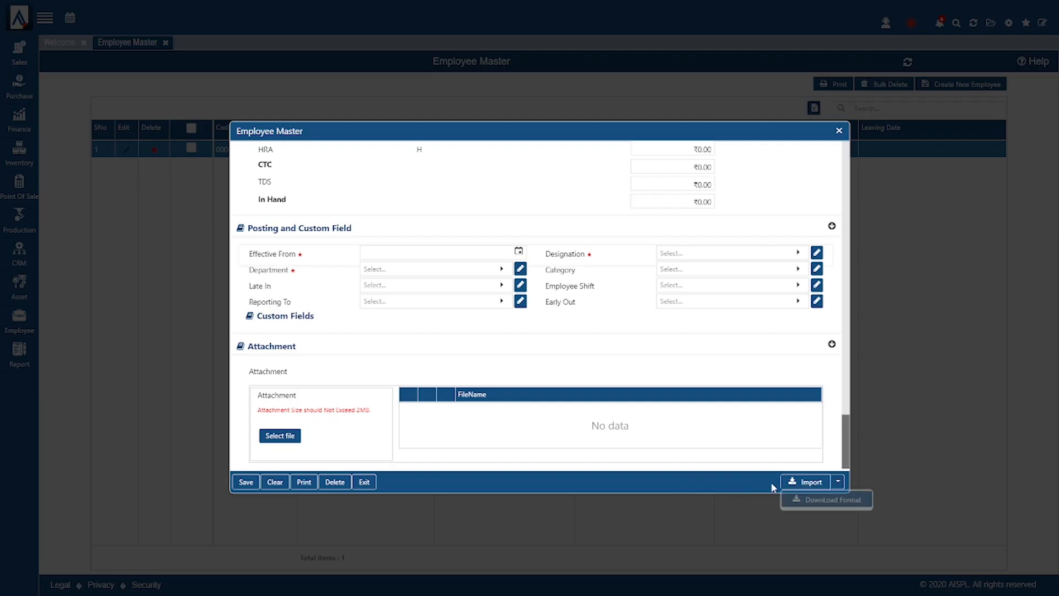
- Import Employee Master.xlsx via Import Excel, then close the form and refresh the list to 11 employees
{"action": "left_click", "coordinate": [789, 481]}
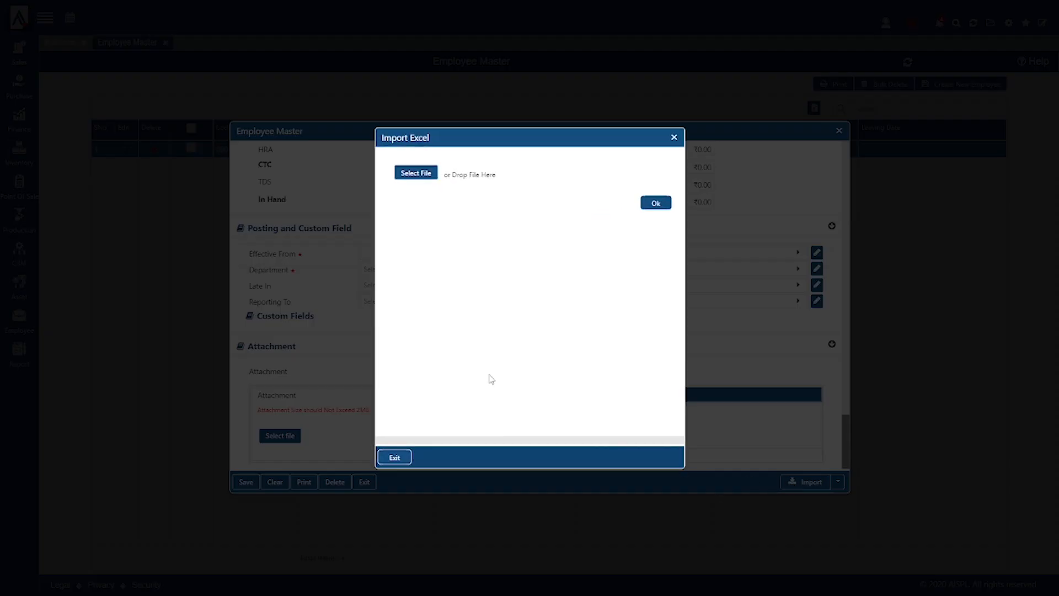
{"action": "left_click", "coordinate": [421, 172]}
{"action": "left_click", "coordinate": [196, 102]}
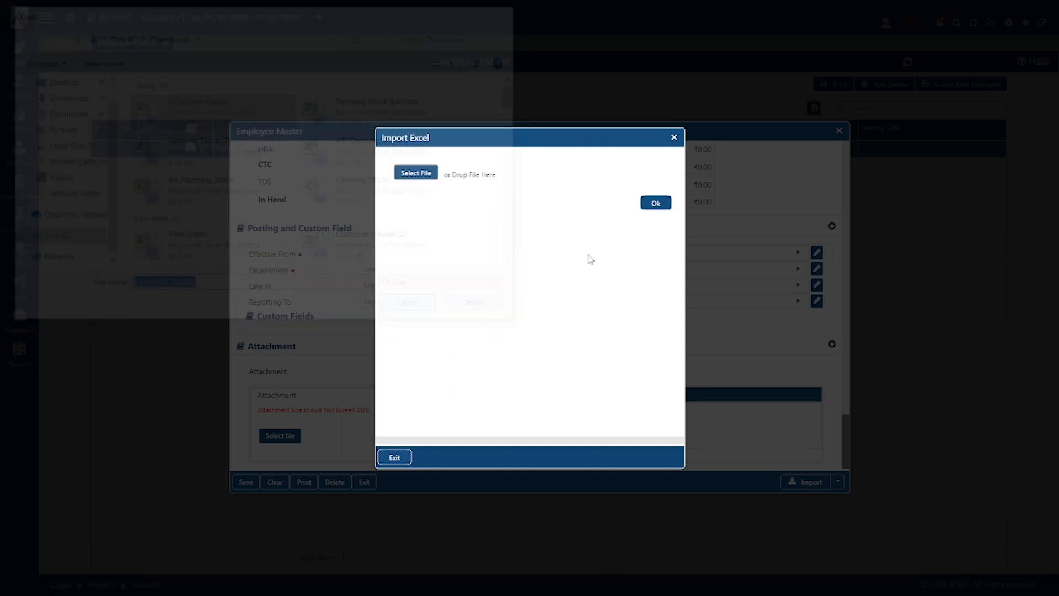
{"action": "left_click", "coordinate": [656, 239]}
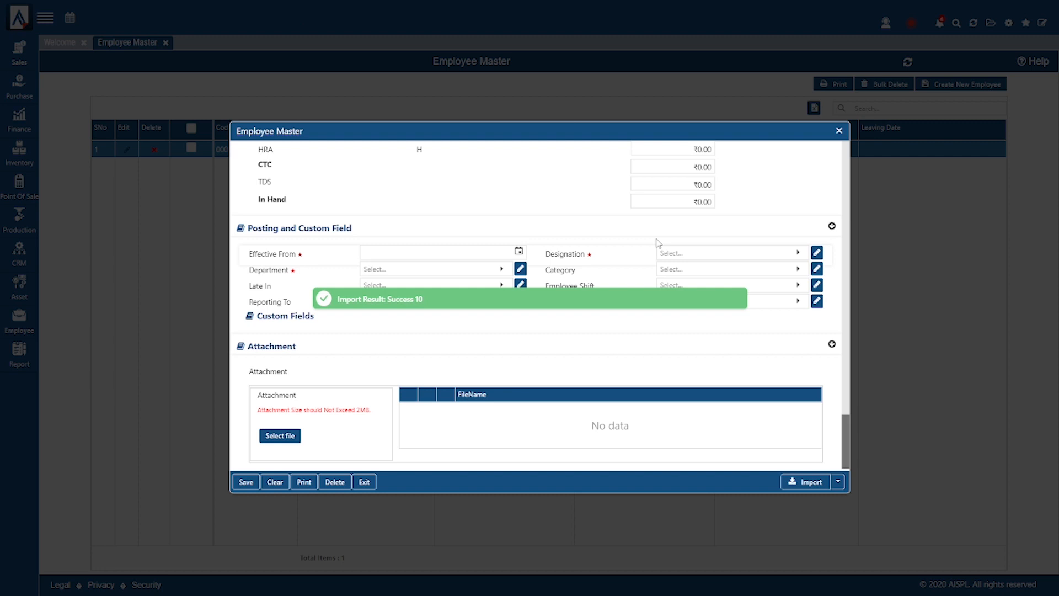
{"action": "left_click", "coordinate": [839, 131]}
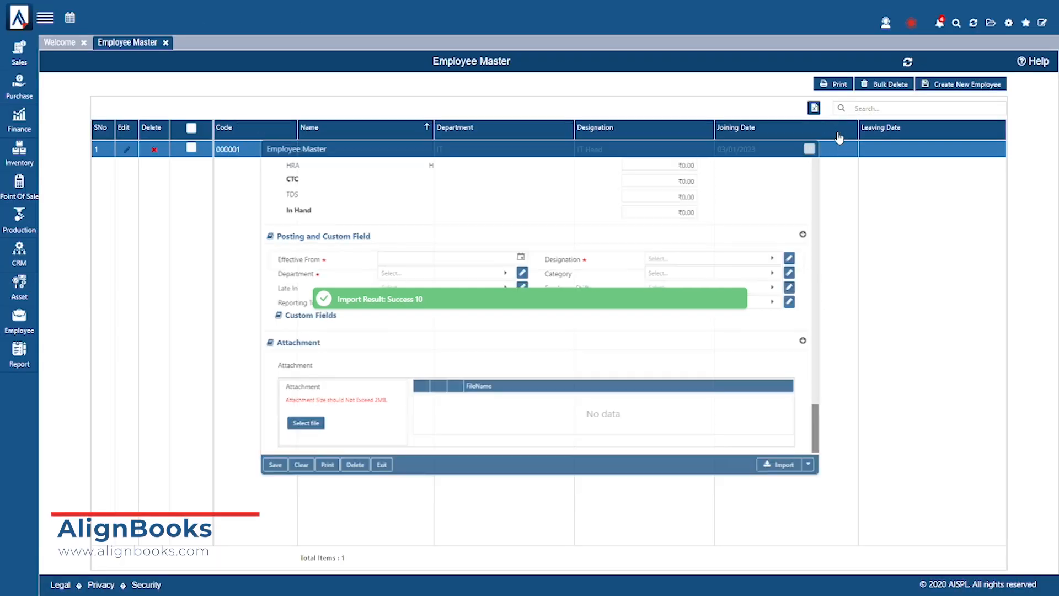
{"action": "left_click", "coordinate": [908, 64]}
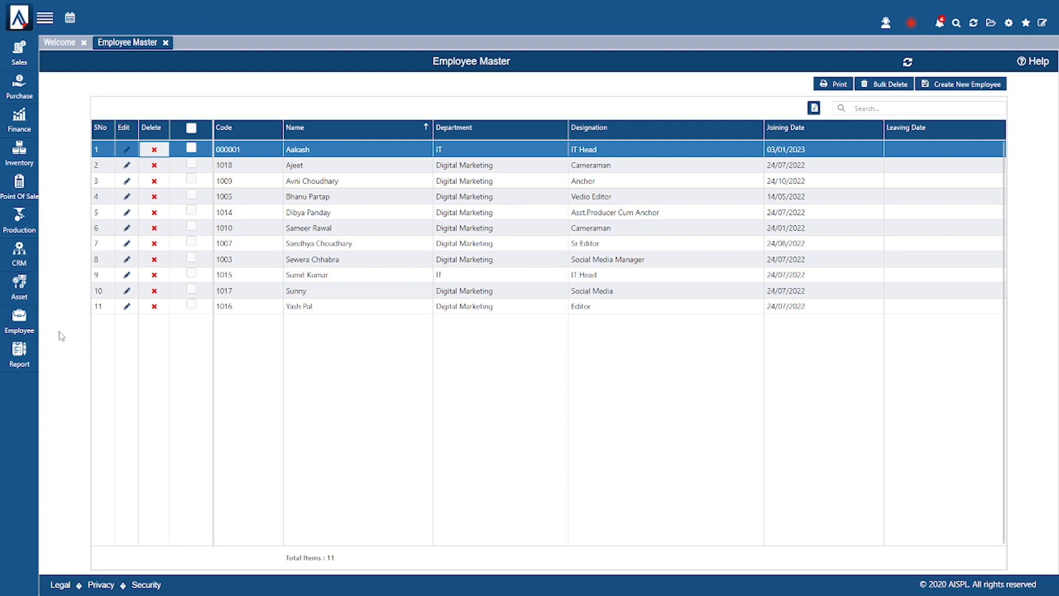
- Go to Employee > Manage Leave > Leave Master and start a new leave entry
{"action": "left_click", "coordinate": [29, 322]}
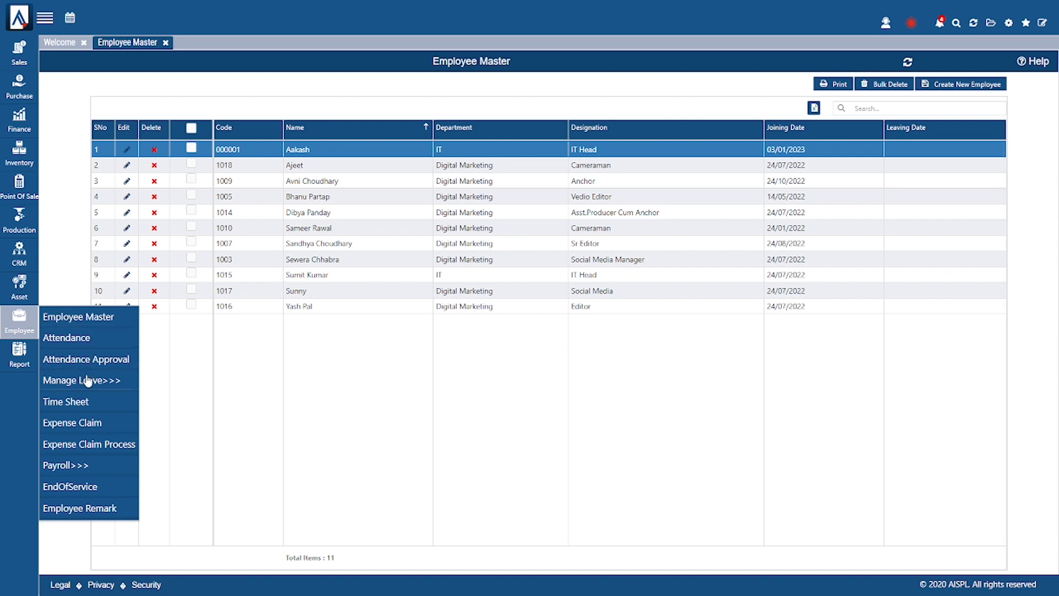
{"action": "mouse_move", "coordinate": [91, 387]}
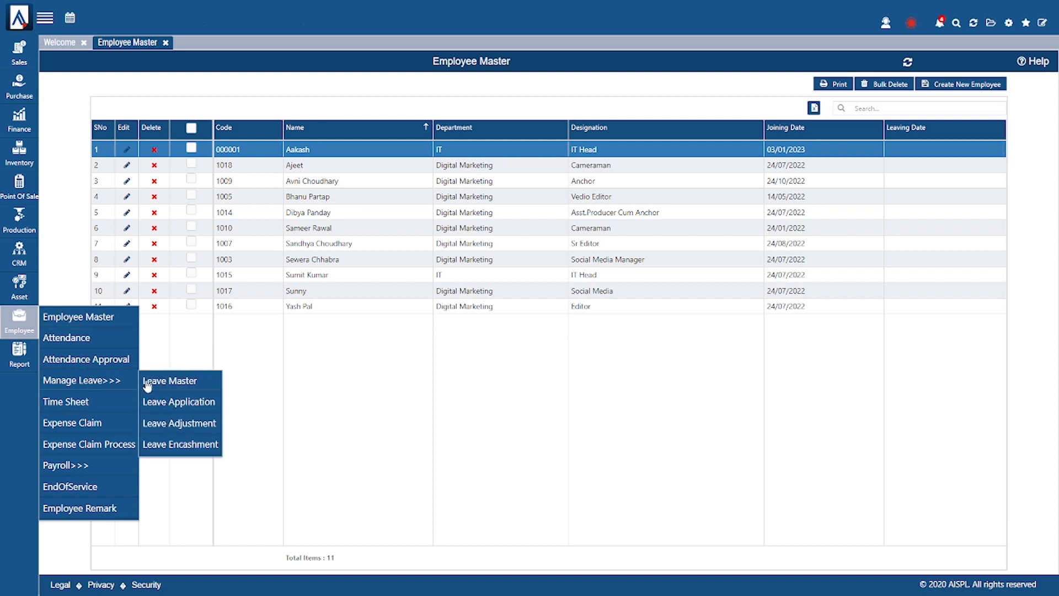
{"action": "left_click", "coordinate": [179, 384]}
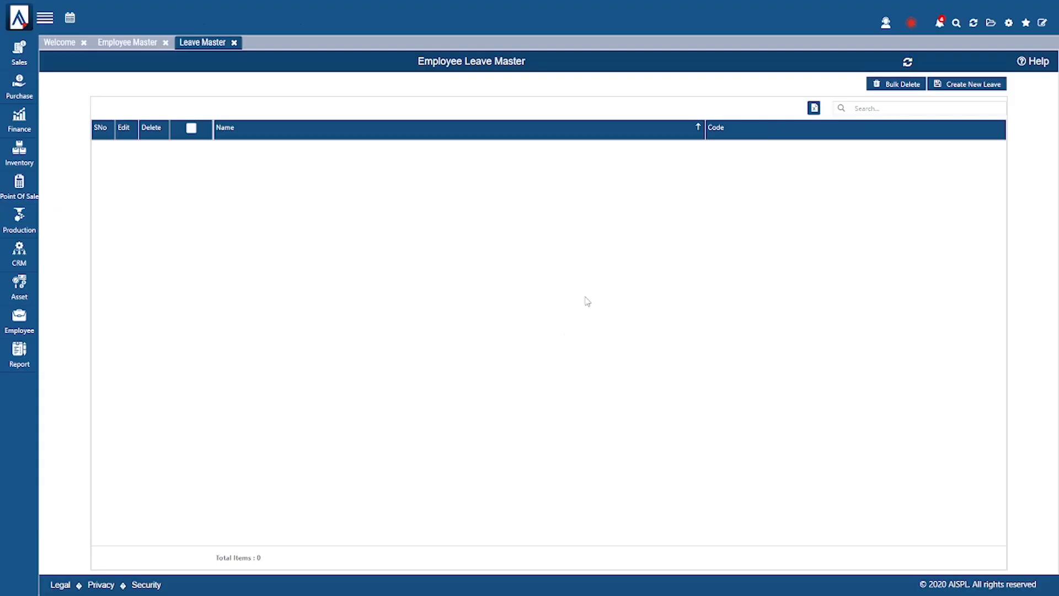
{"action": "left_click", "coordinate": [976, 86]}
- Enter 'Casual Leave' as the description and choose CasualLeave as the leave type
{"action": "left_click", "coordinate": [419, 180]}
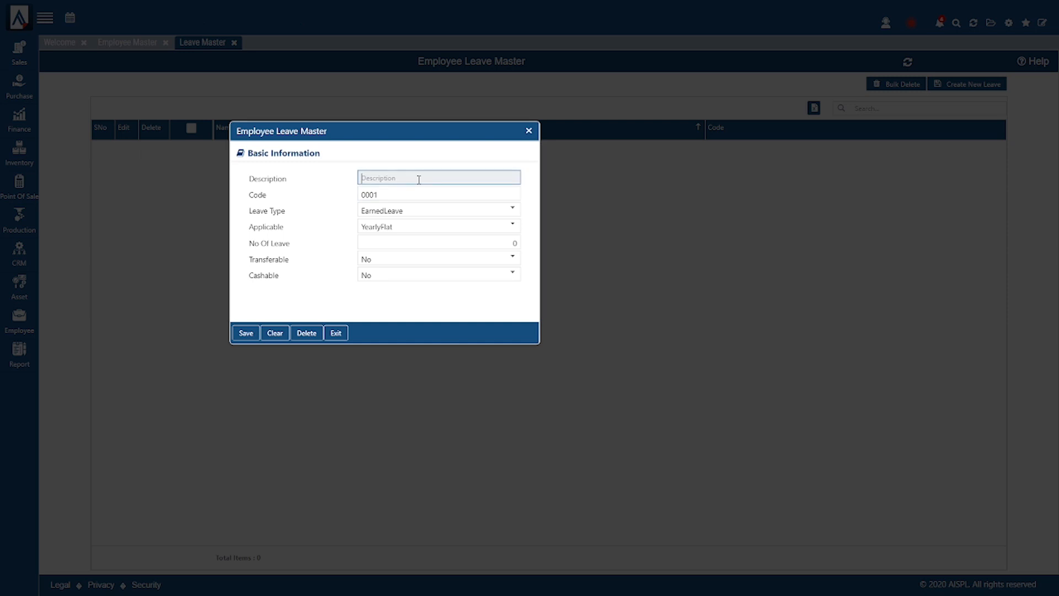
{"action": "type", "text": "Casual Leave"}
{"action": "left_click_drag", "start_coordinate": [256, 217], "coordinate": [303, 217]}
{"action": "left_click", "coordinate": [406, 214]}
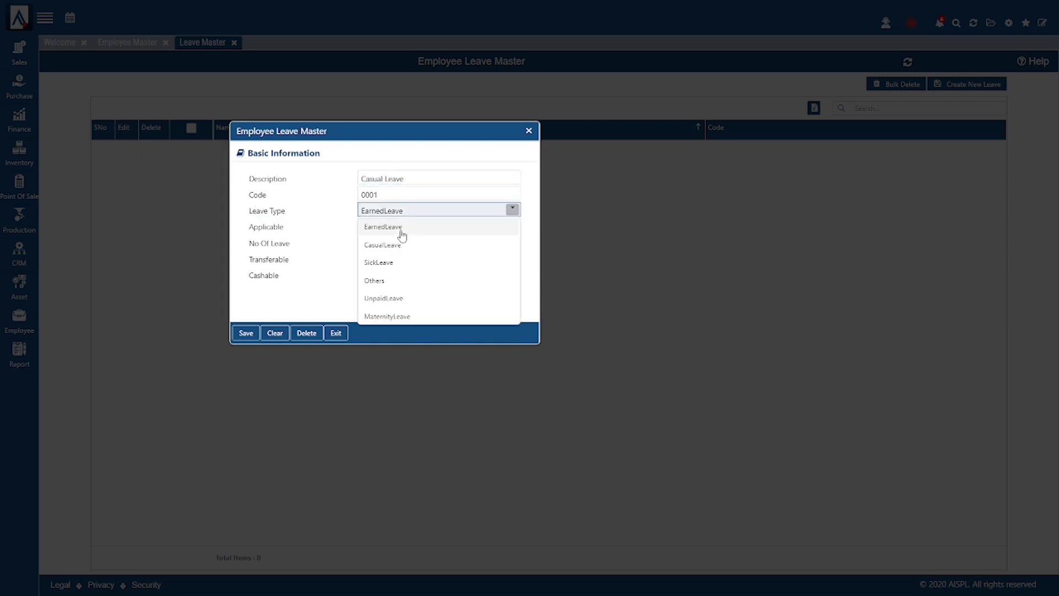
{"action": "left_click", "coordinate": [402, 245]}
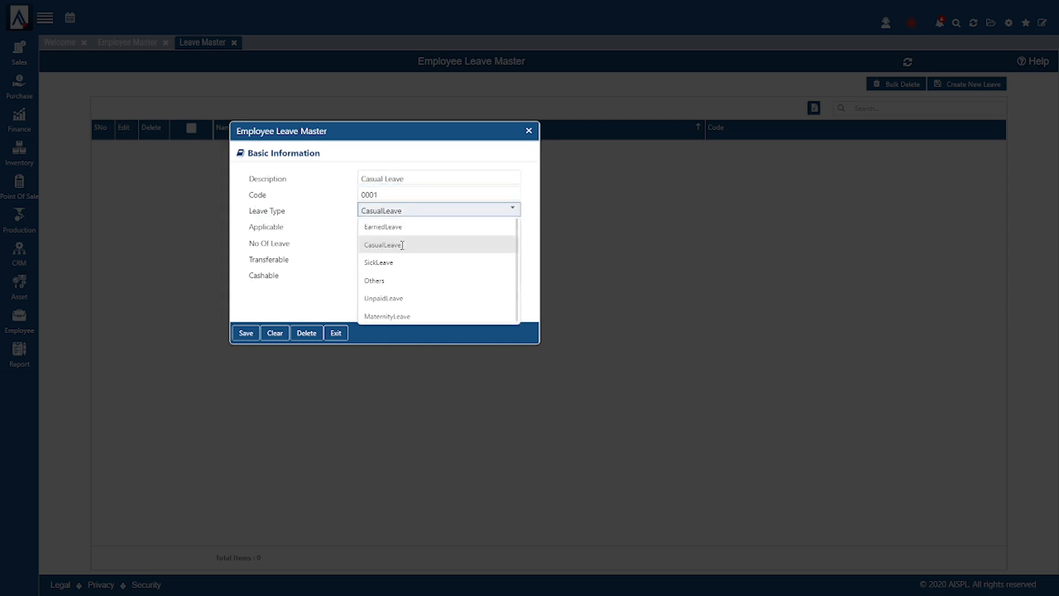
{"action": "left_click", "coordinate": [421, 215]}
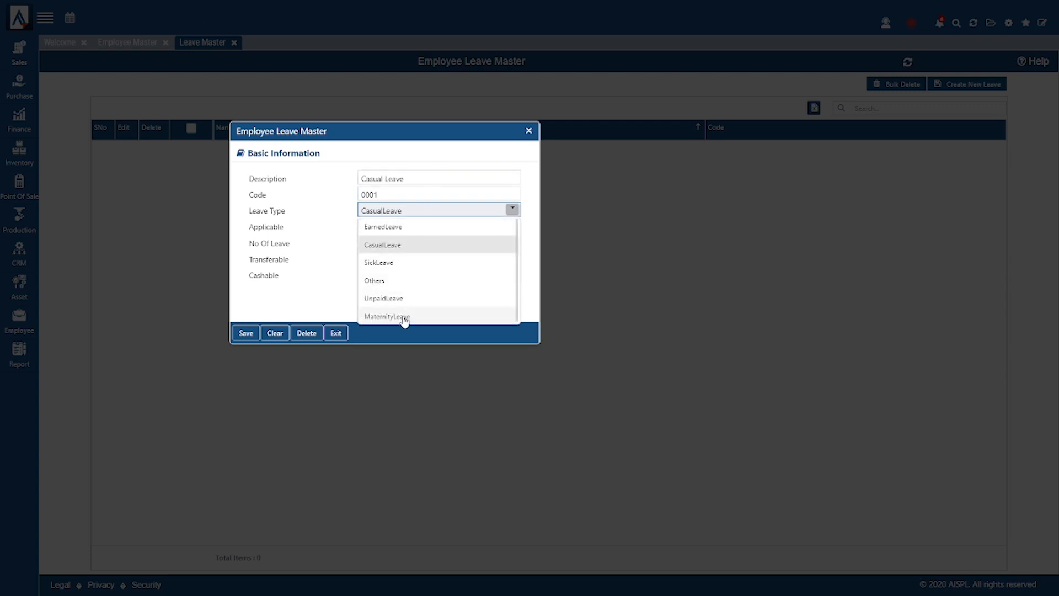
{"action": "left_click", "coordinate": [311, 274]}
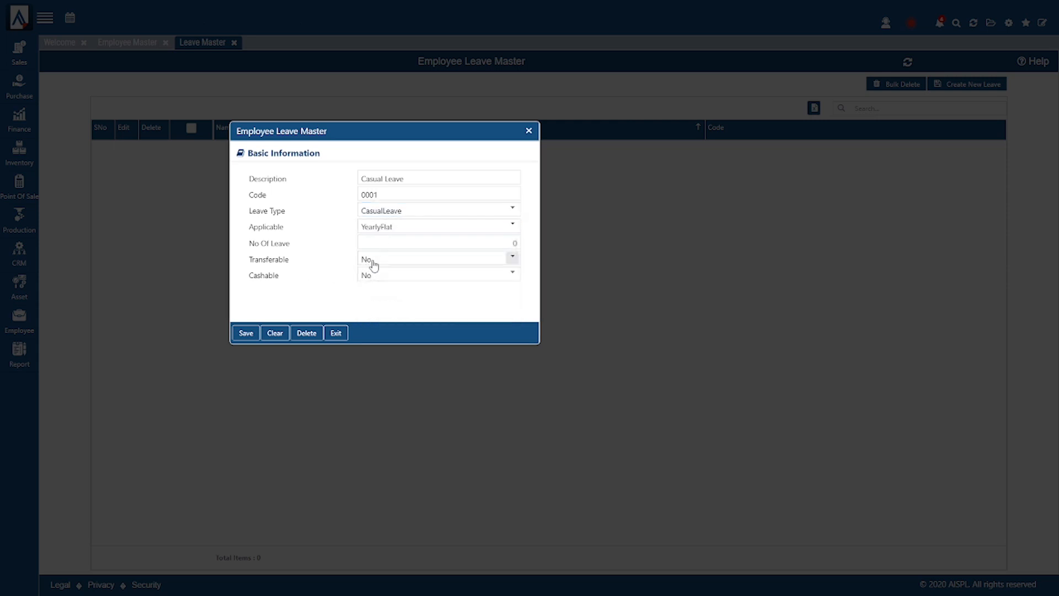
{"action": "left_click", "coordinate": [396, 242]}
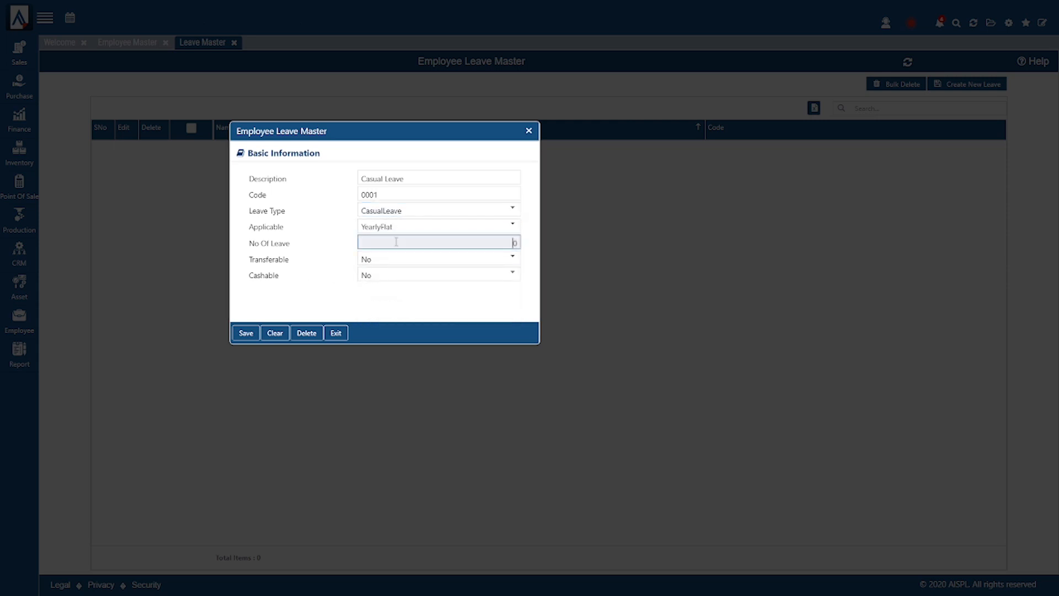
- Set both Transferable and Cashable to No
{"action": "left_click", "coordinate": [374, 260]}
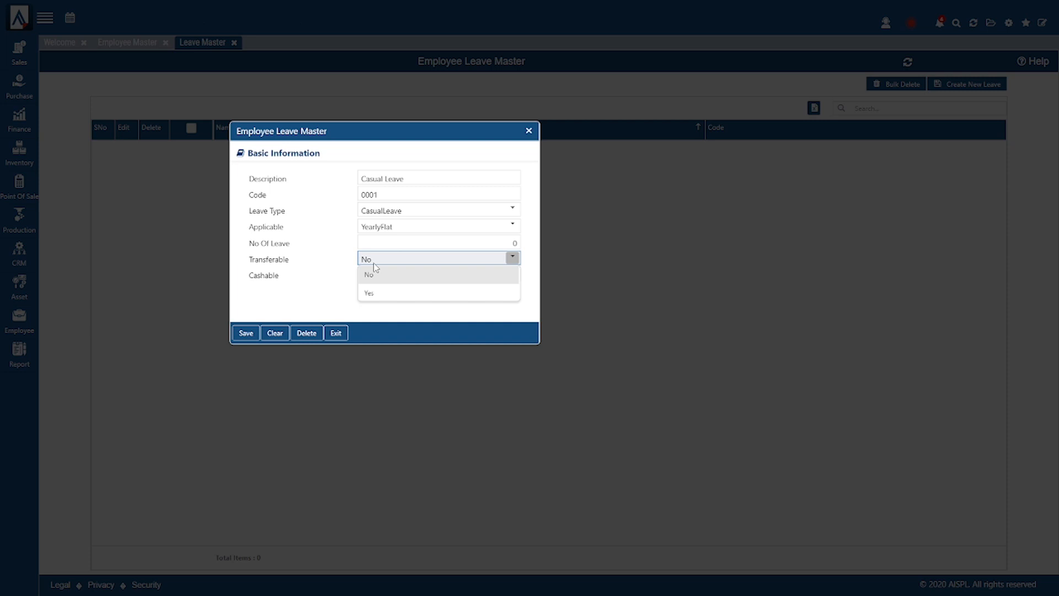
{"action": "left_click", "coordinate": [338, 275]}
{"action": "left_click", "coordinate": [375, 277]}
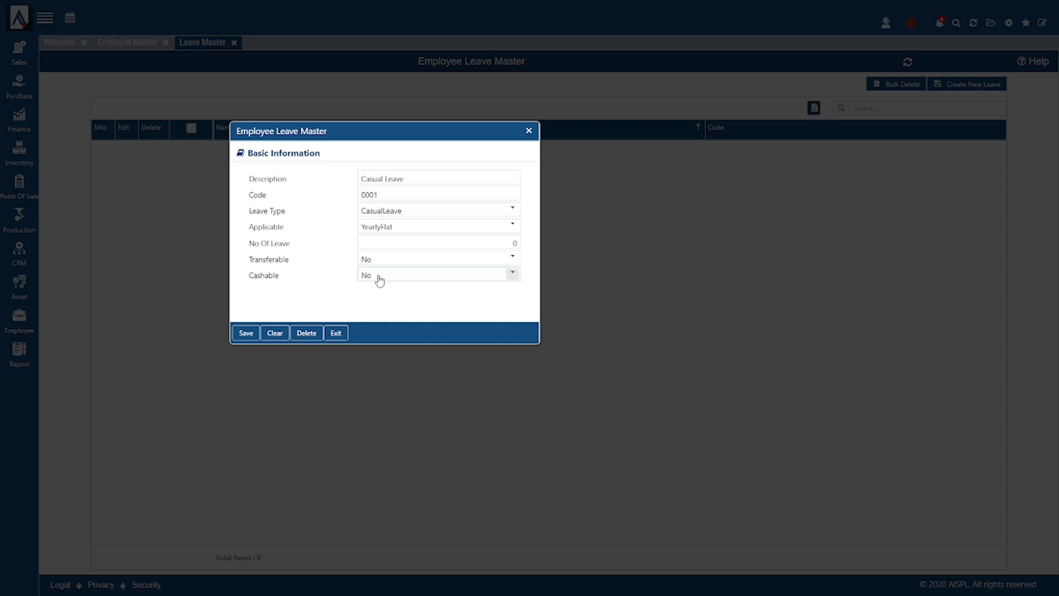
{"action": "left_click", "coordinate": [319, 267]}
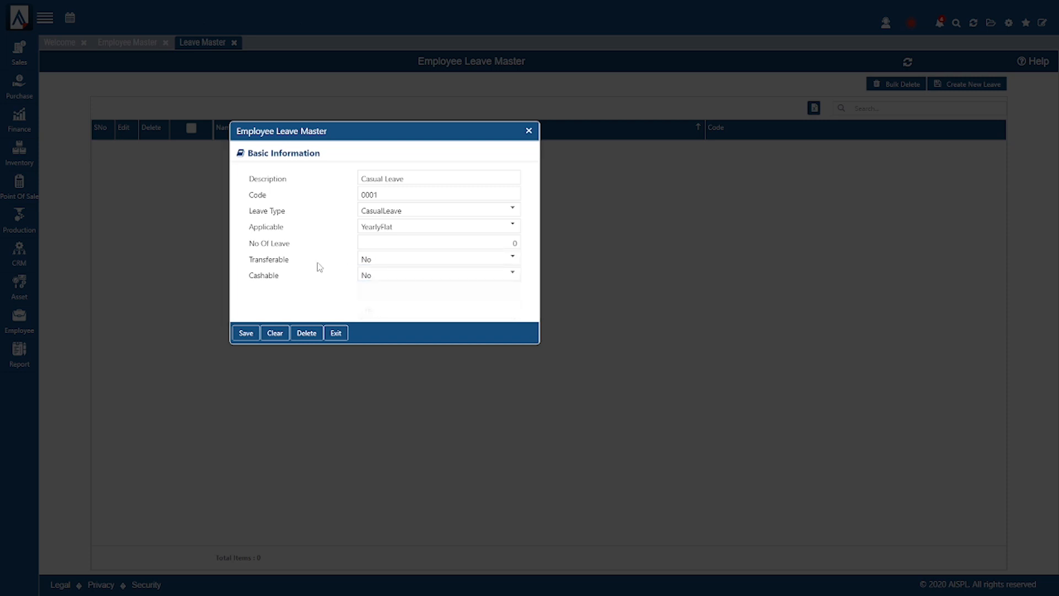
{"action": "left_click", "coordinate": [380, 265]}
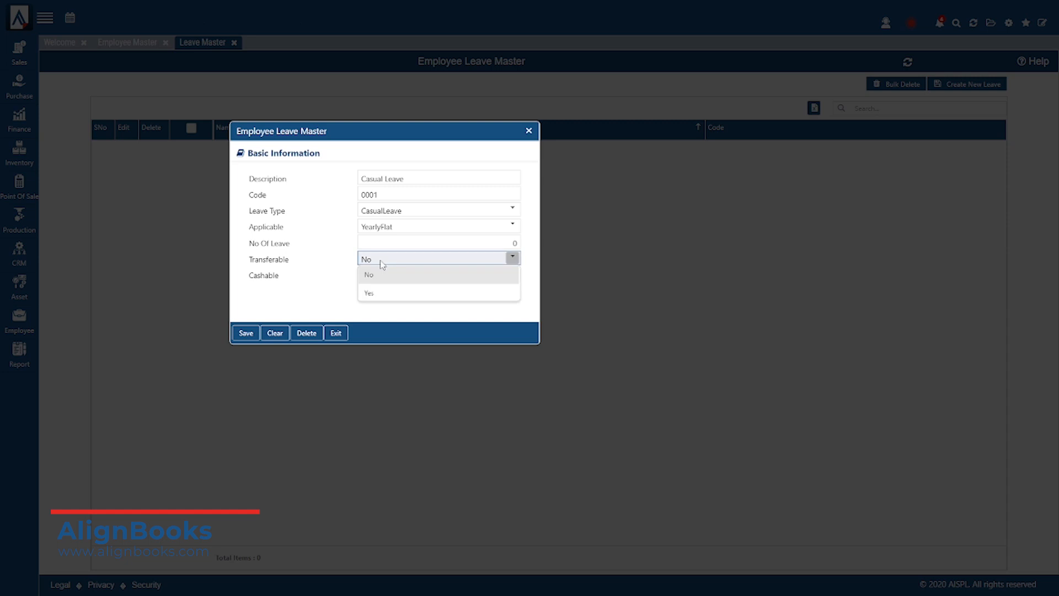
{"action": "left_click", "coordinate": [380, 265]}
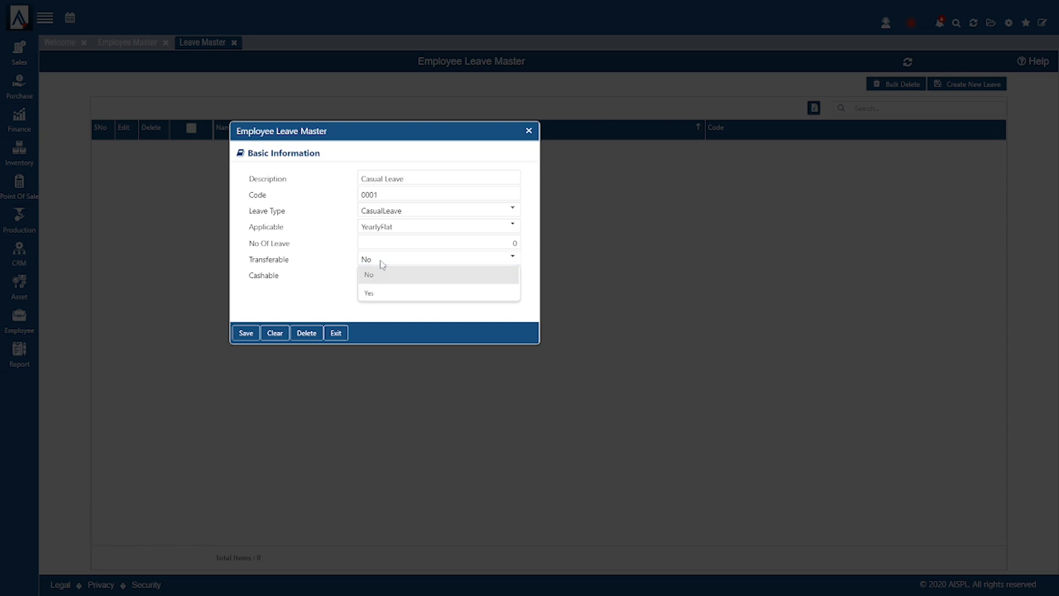
{"action": "left_click", "coordinate": [417, 276]}
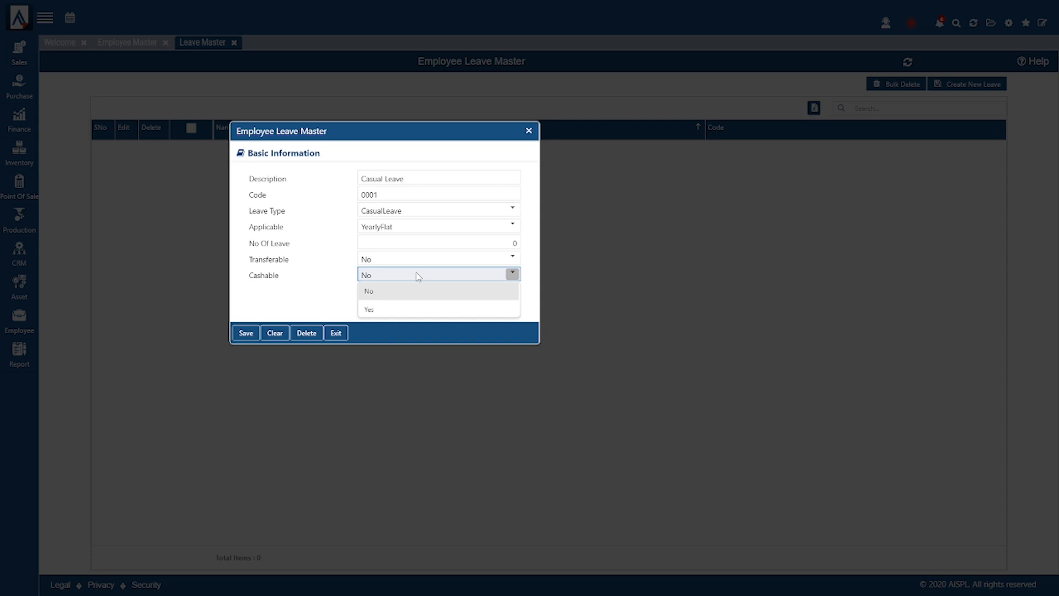
{"action": "left_click", "coordinate": [353, 283]}
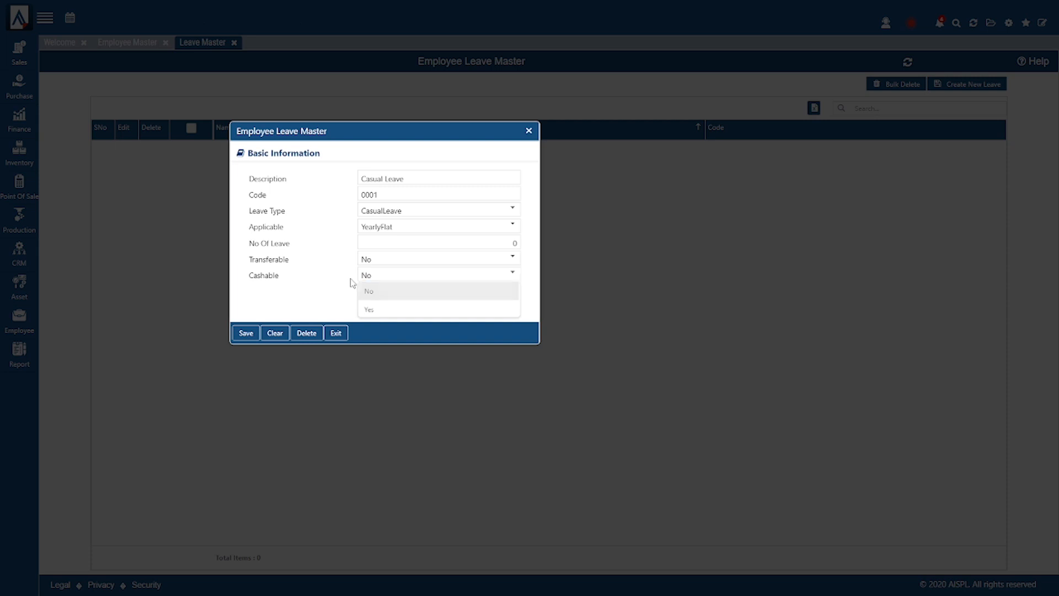
- Keep applicability as YearlyFlat and recheck that Transferable and Cashable stay at No
{"action": "left_click", "coordinate": [392, 228]}
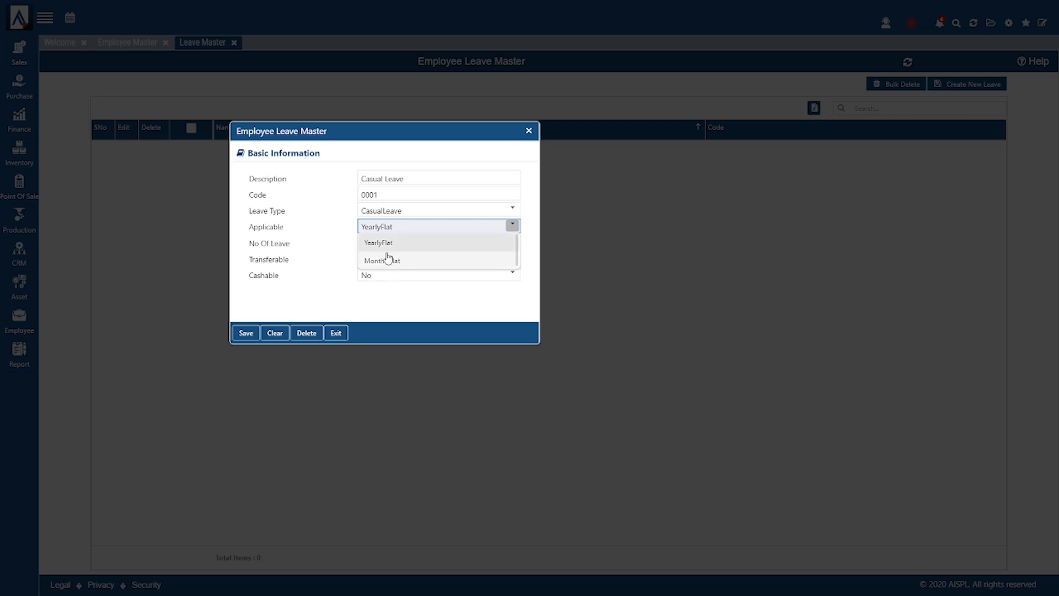
{"action": "left_click", "coordinate": [391, 244]}
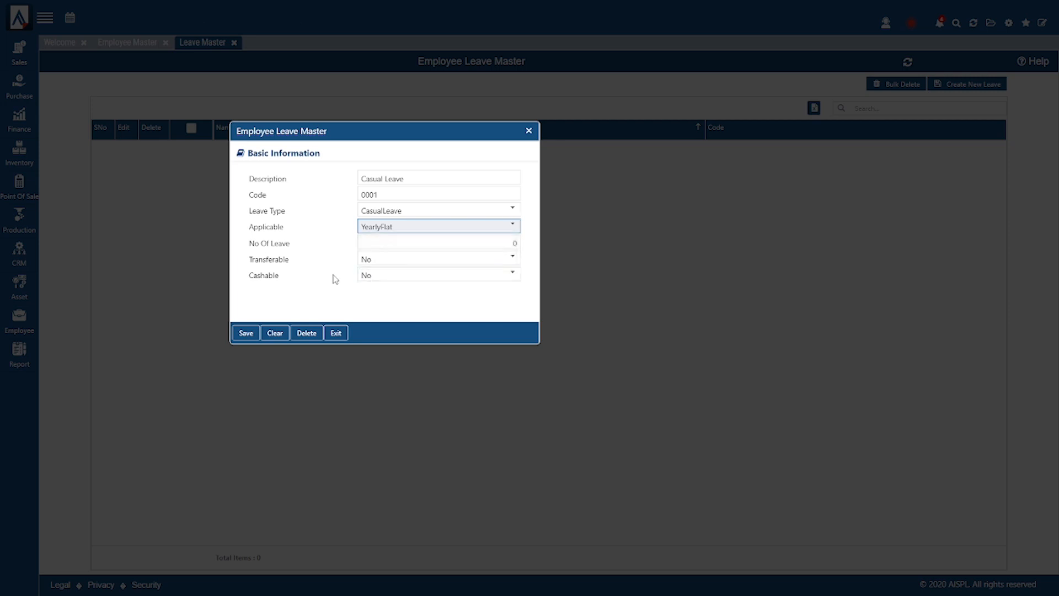
{"action": "left_click", "coordinate": [386, 264]}
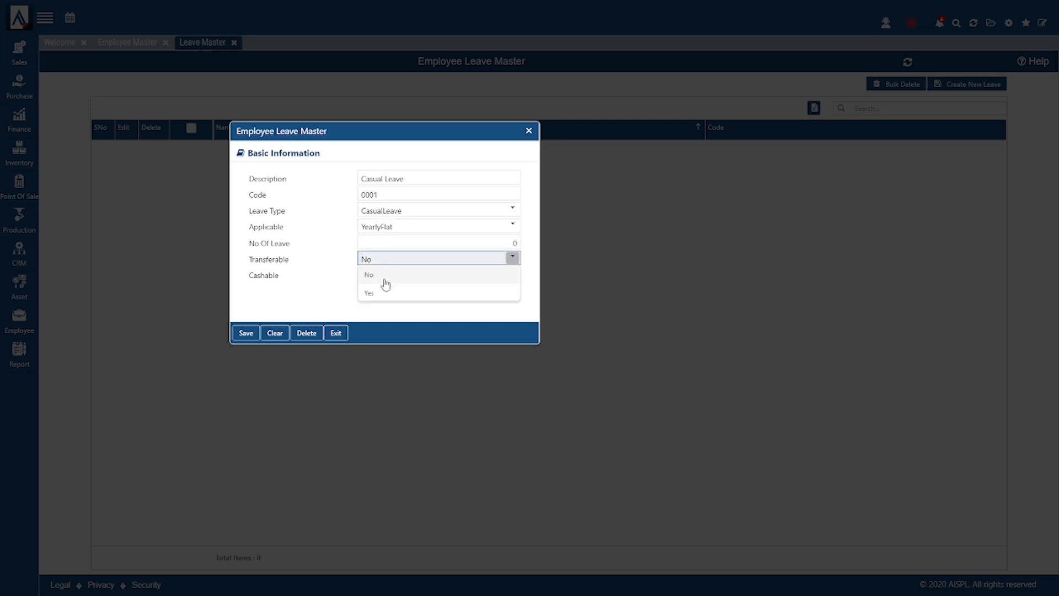
{"action": "left_click", "coordinate": [377, 310]}
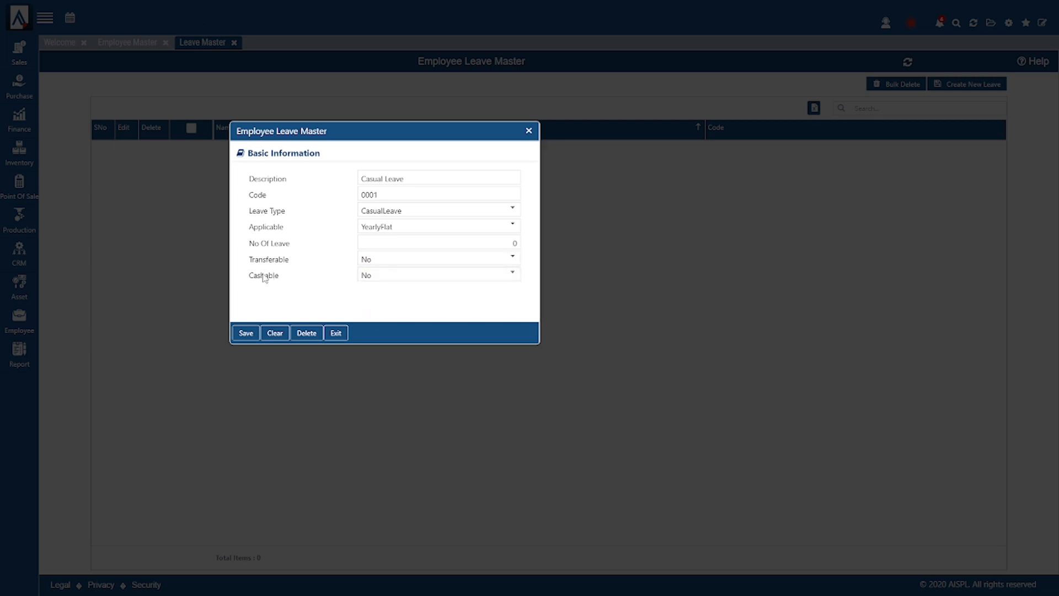
{"action": "left_click", "coordinate": [386, 280]}
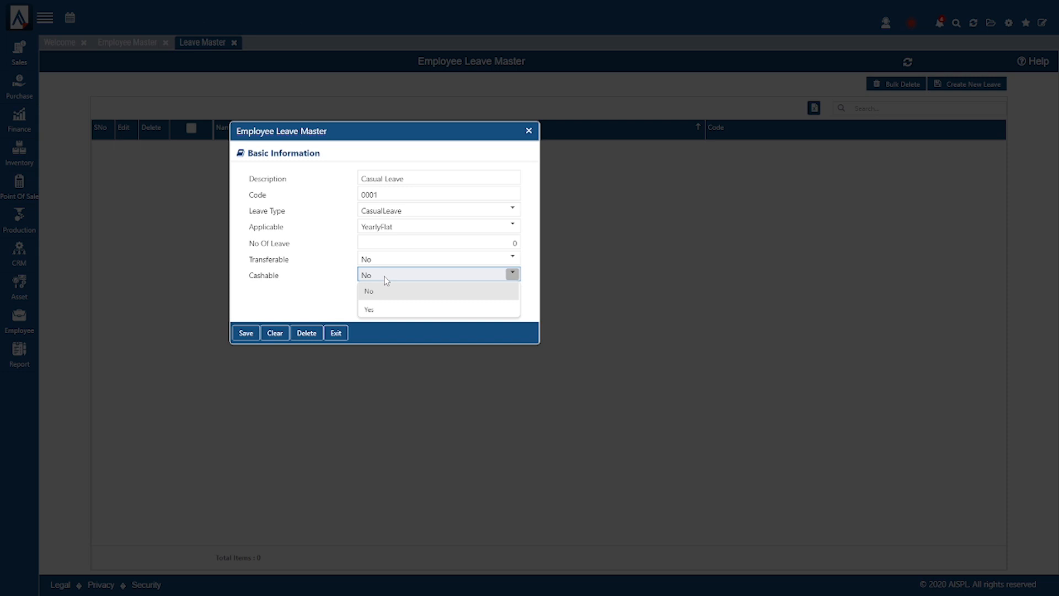
{"action": "left_click", "coordinate": [386, 280]}
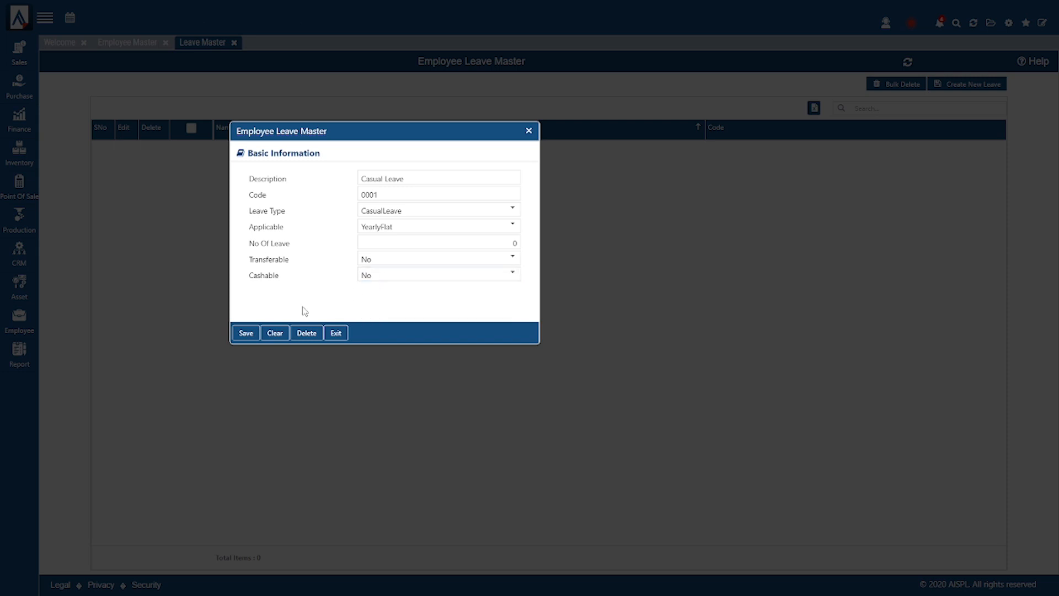
- Save the Casual Leave record as code 0001 and close the leave form
{"action": "left_click", "coordinate": [253, 334]}
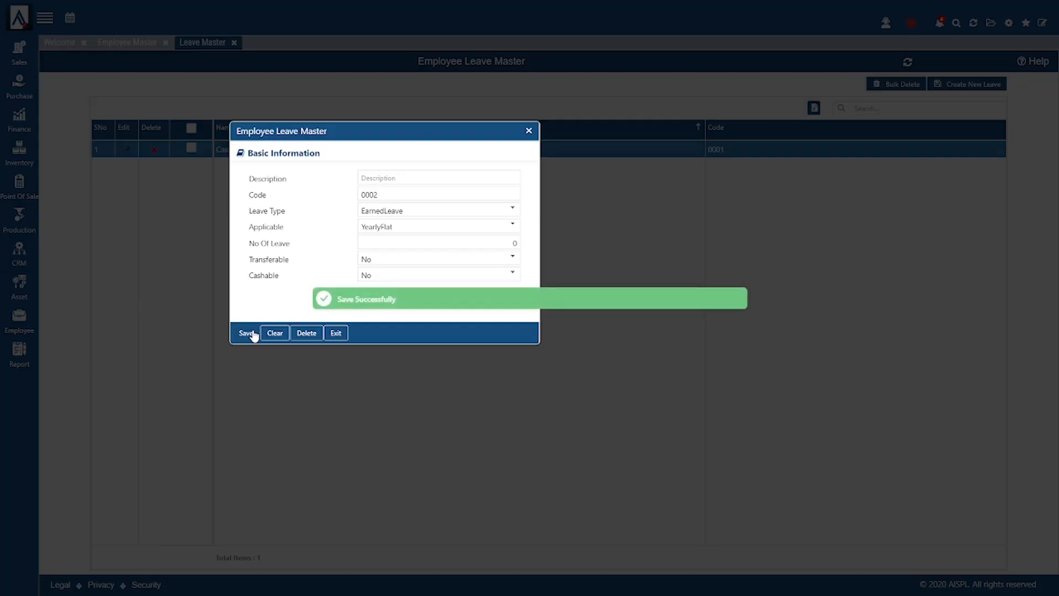
{"action": "left_click", "coordinate": [528, 133]}
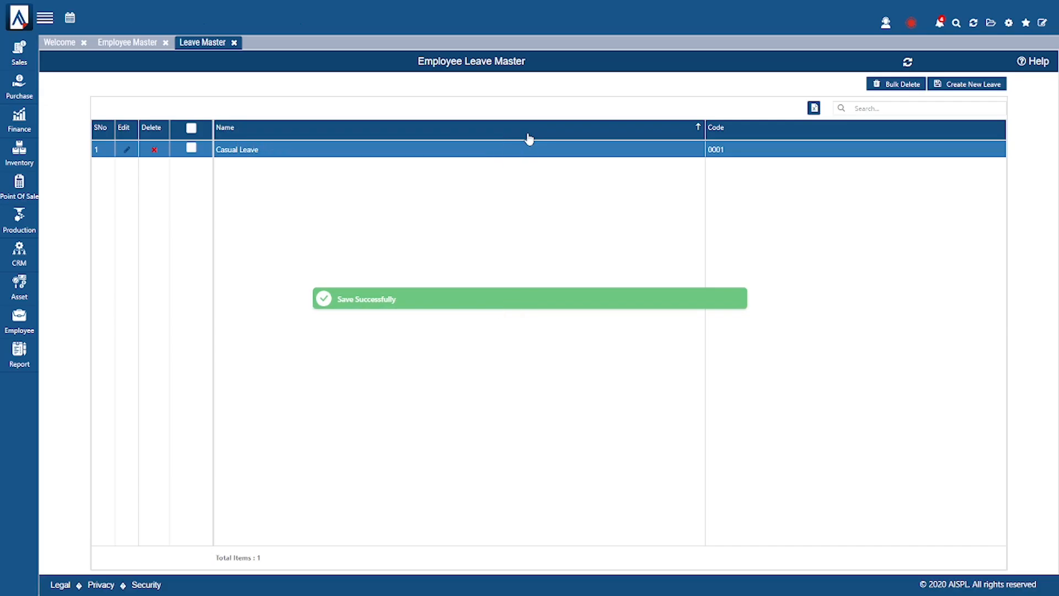